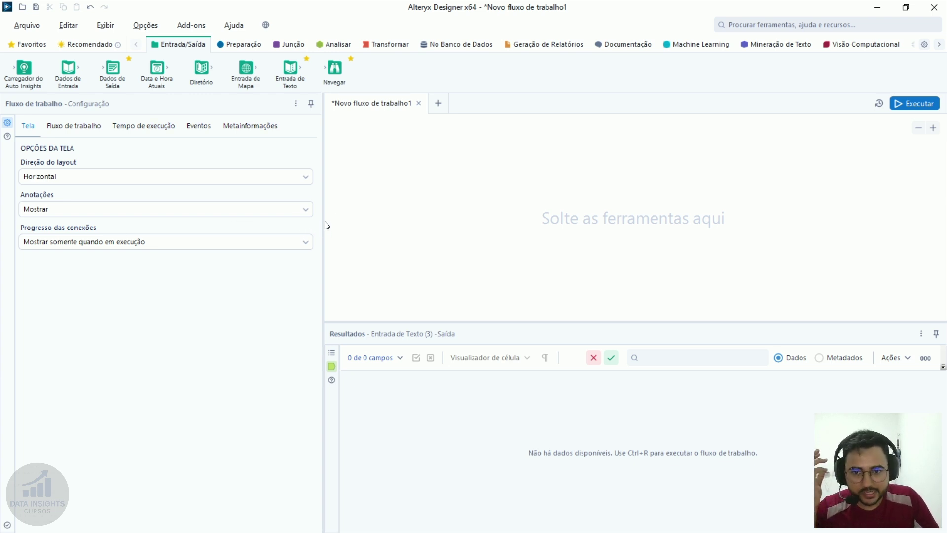
Narrow the configuration panel to give the workflow canvas more width
drag(326, 226, 296, 227)
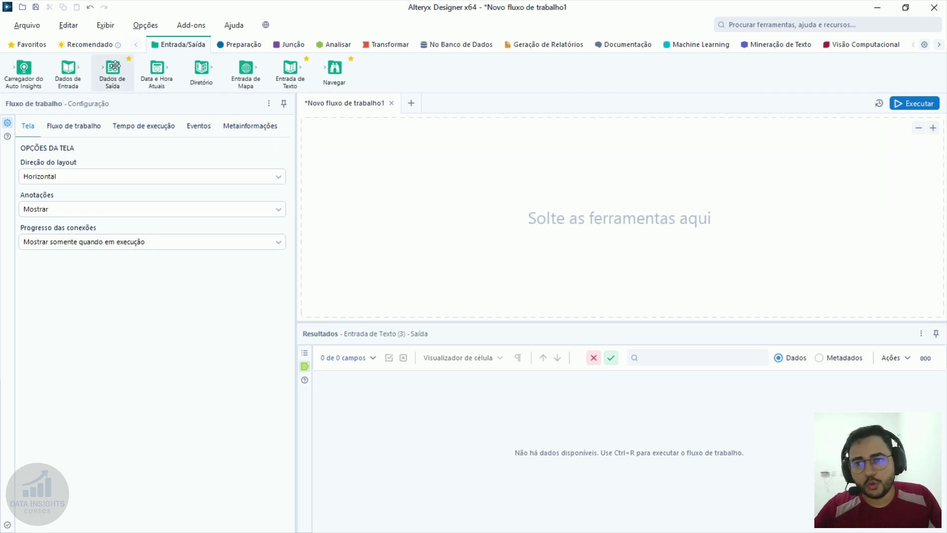
drag(78, 80, 375, 171)
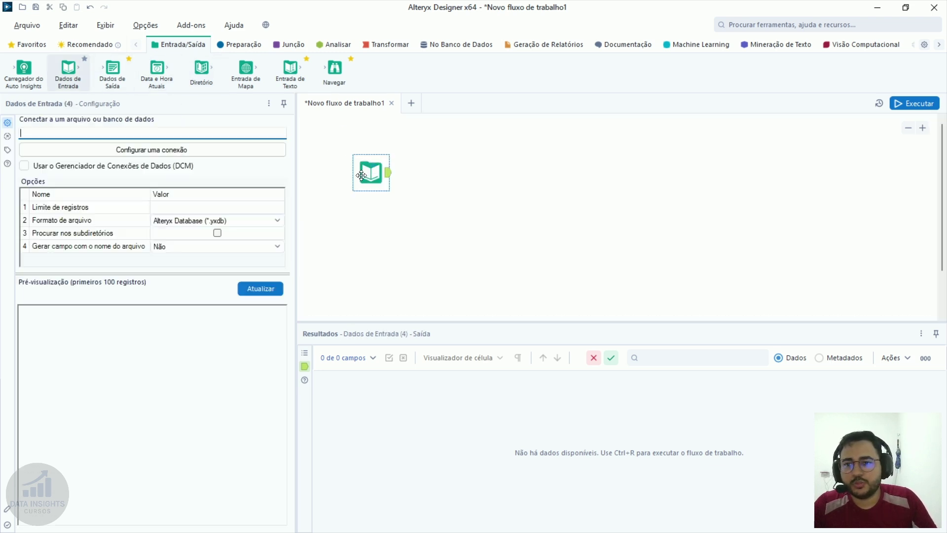
drag(113, 71, 379, 225)
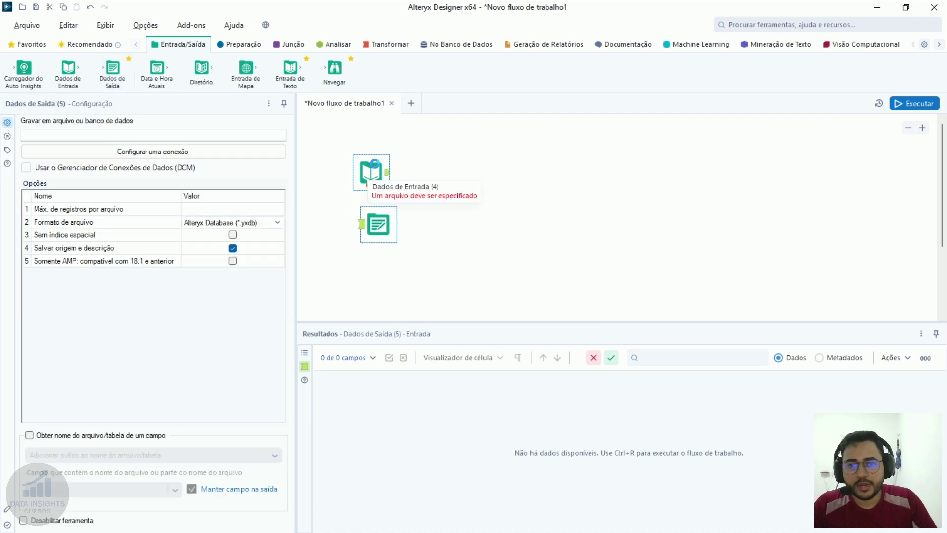
drag(367, 172, 367, 164)
click(365, 239)
drag(365, 238, 365, 246)
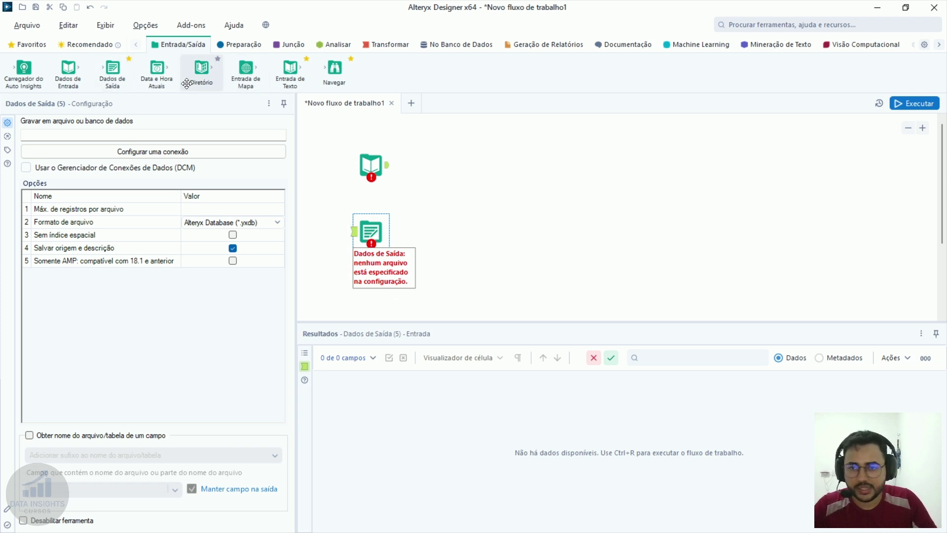
drag(290, 73, 491, 170)
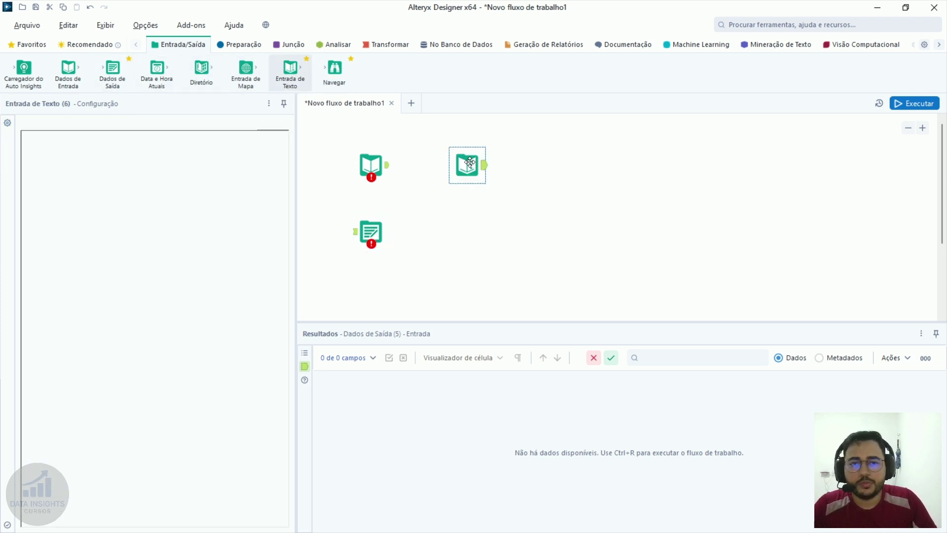
drag(339, 65, 602, 228)
drag(655, 272, 329, 150)
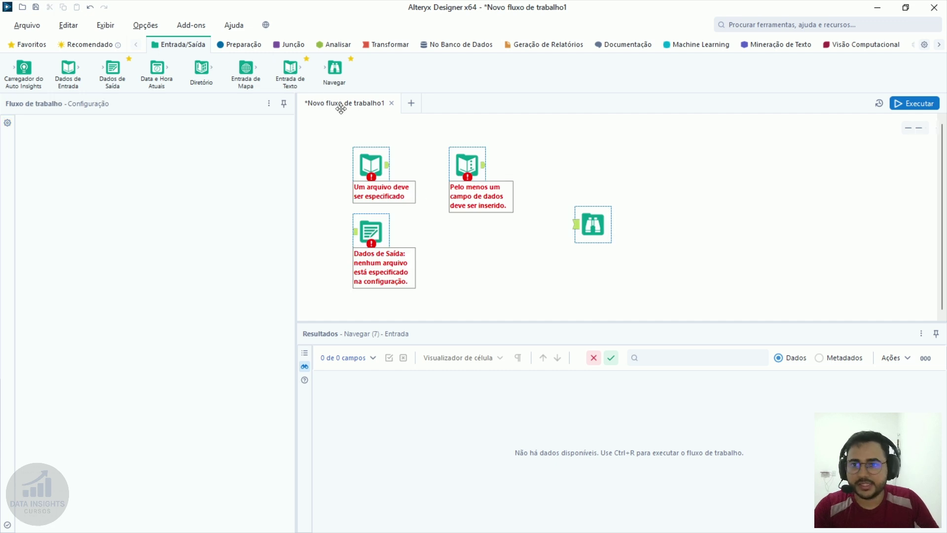
key(Delete)
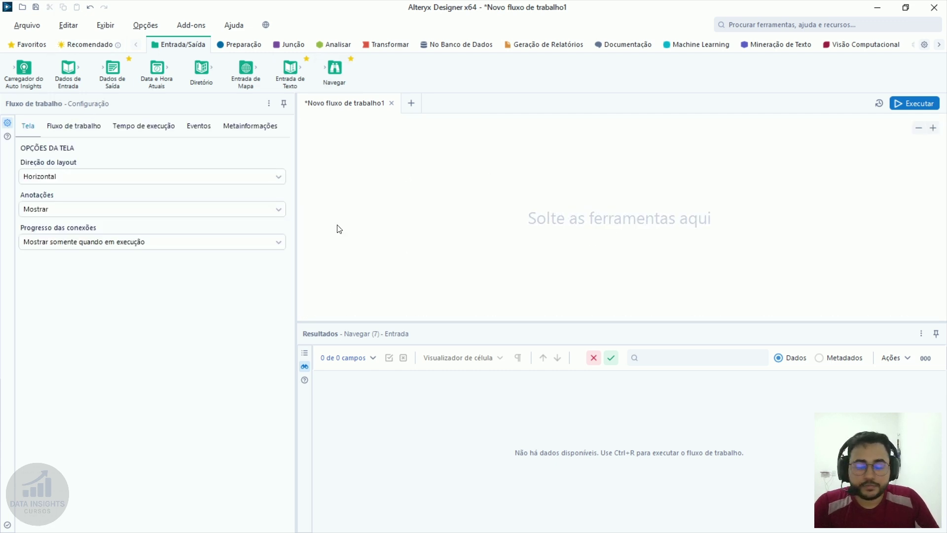
Place an Entrada de Texto tool on the empty canvas of the new workflow
drag(321, 65, 305, 83)
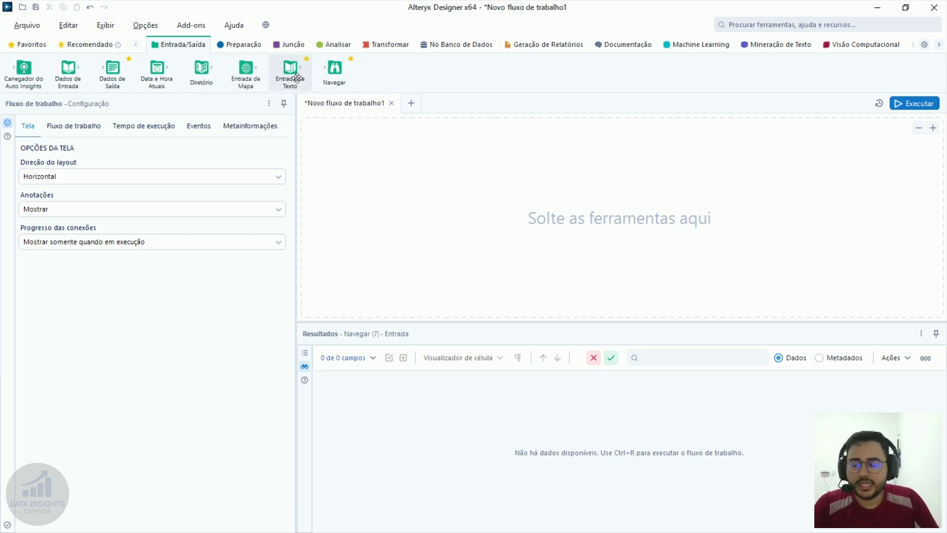
drag(290, 74, 368, 160)
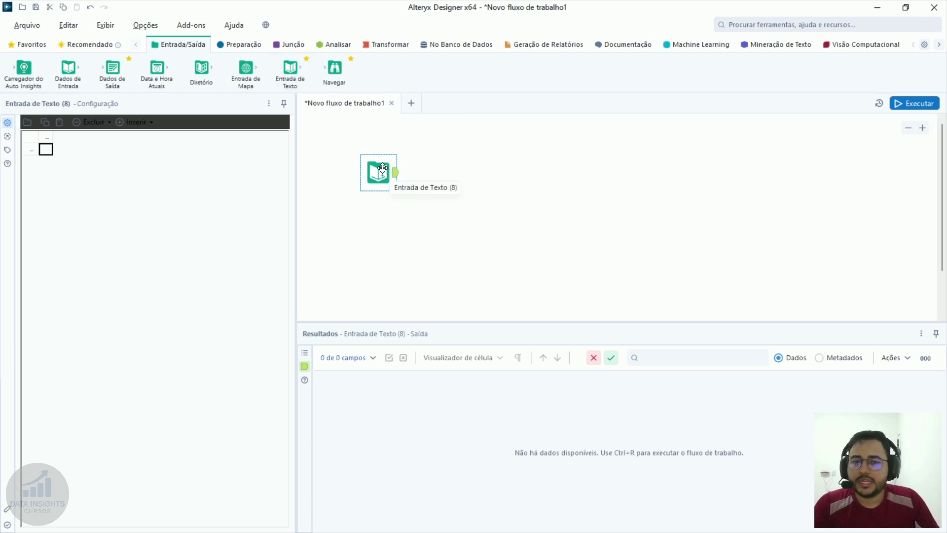
drag(380, 165, 386, 173)
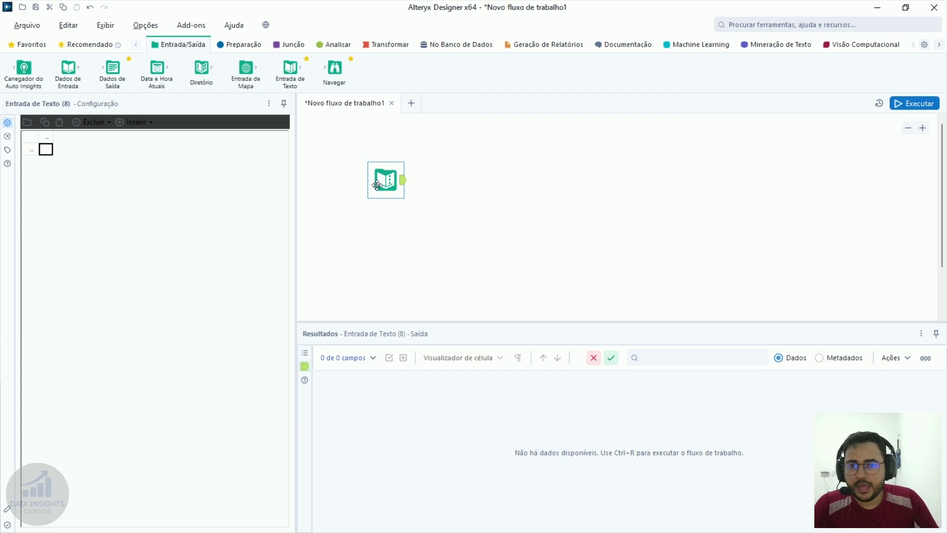
Name the first column of the Entrada de Texto table MANUAL
click(48, 138)
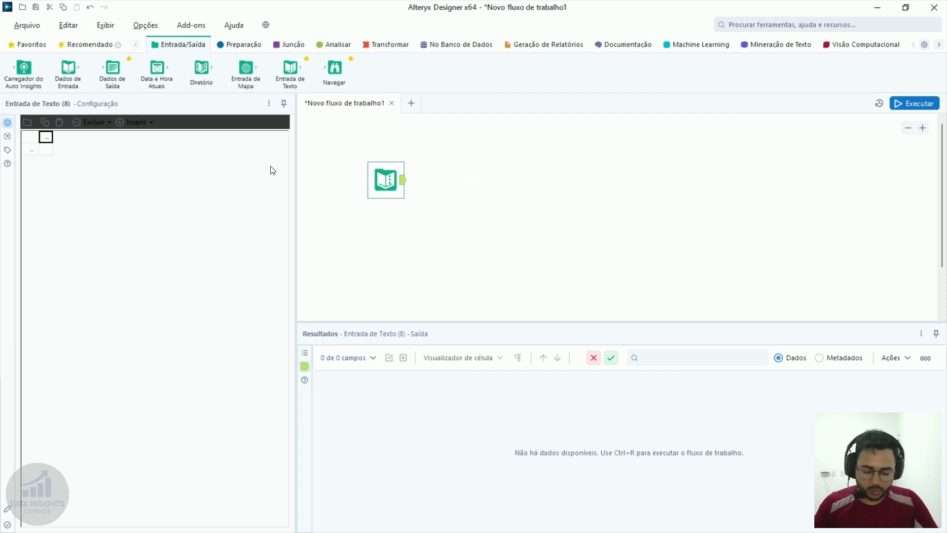
text(MANUA)
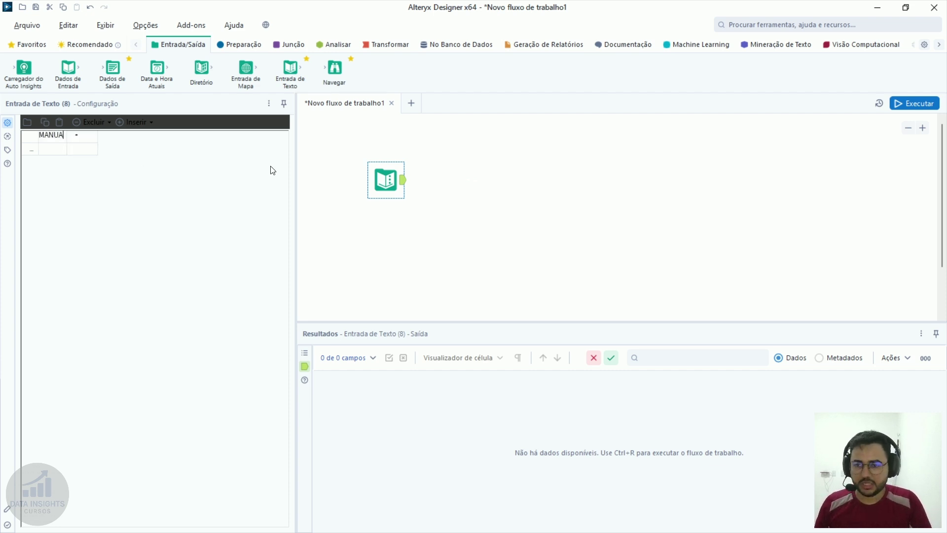
text(L)
Fill the first ten rows of the table's first column with the numbers 1 to 10
click(67, 157)
text(1)
click(66, 164)
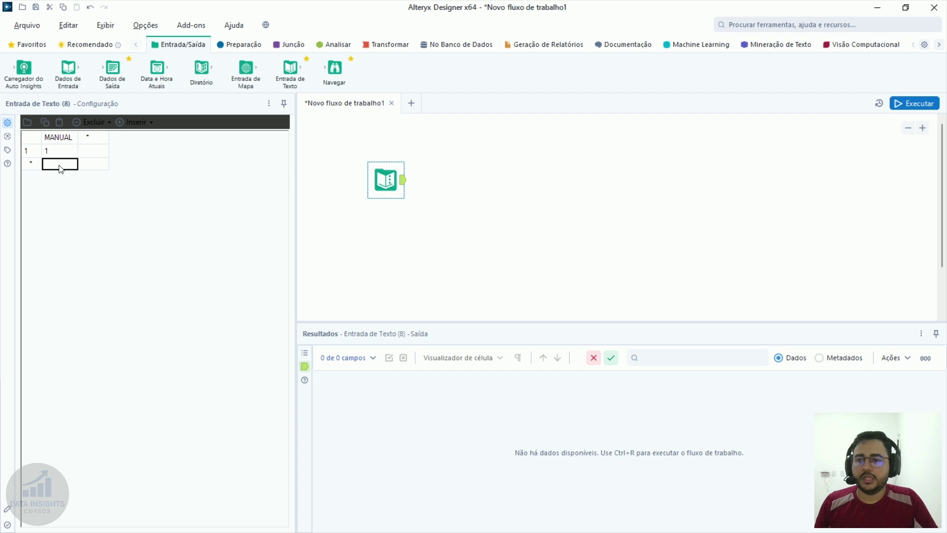
text(2)
click(58, 181)
text(3)
click(60, 191)
text(4)
click(62, 205)
text(5)
click(63, 218)
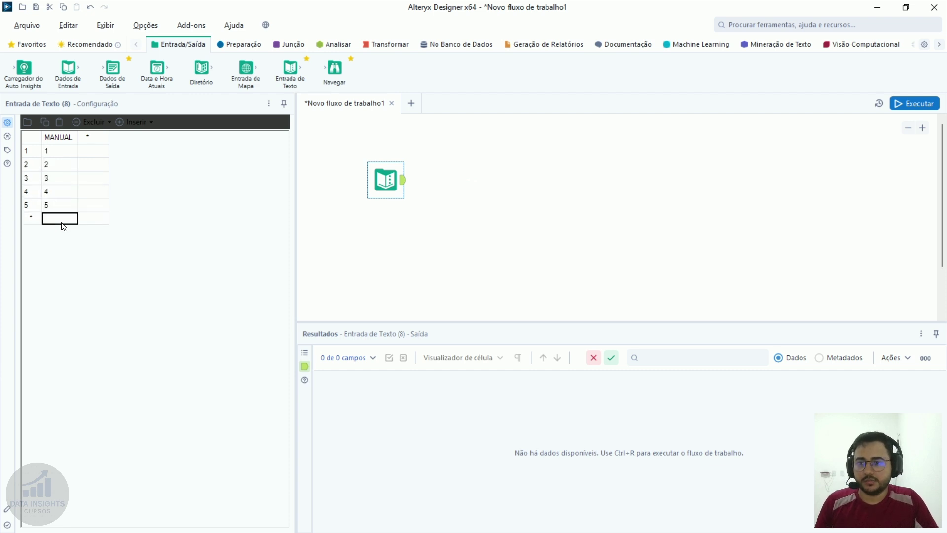
text(6)
click(64, 232)
text(7)
click(64, 245)
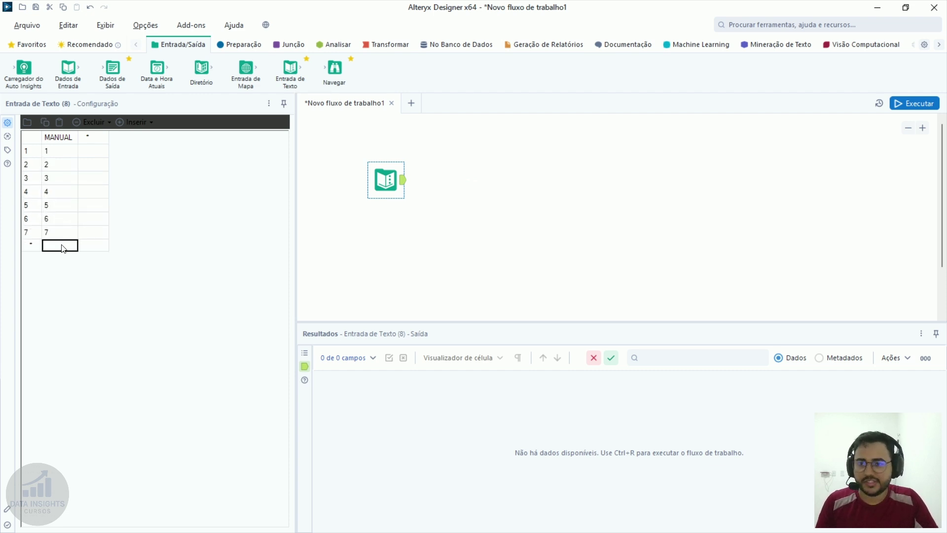
text(8)
click(64, 260)
text(9)
click(70, 272)
text(10)
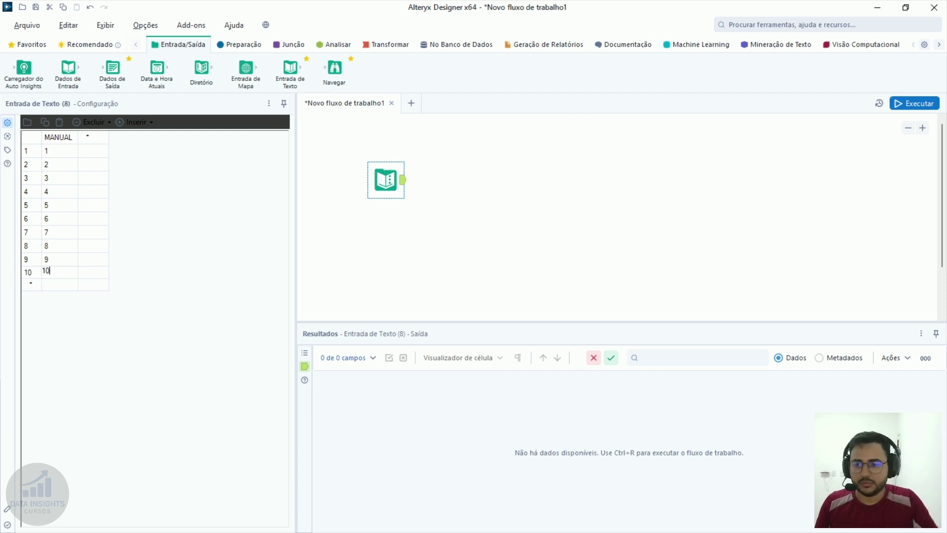
click(91, 139)
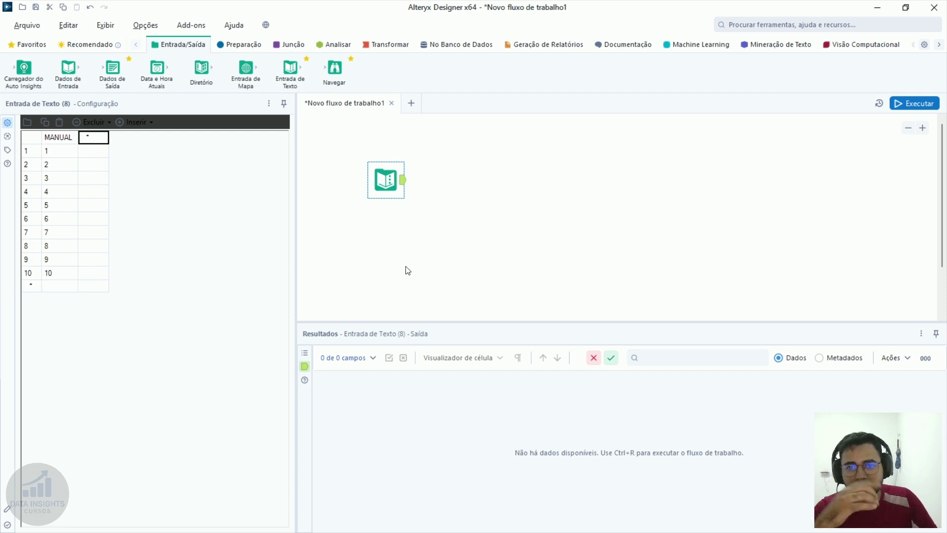
drag(97, 156, 93, 286)
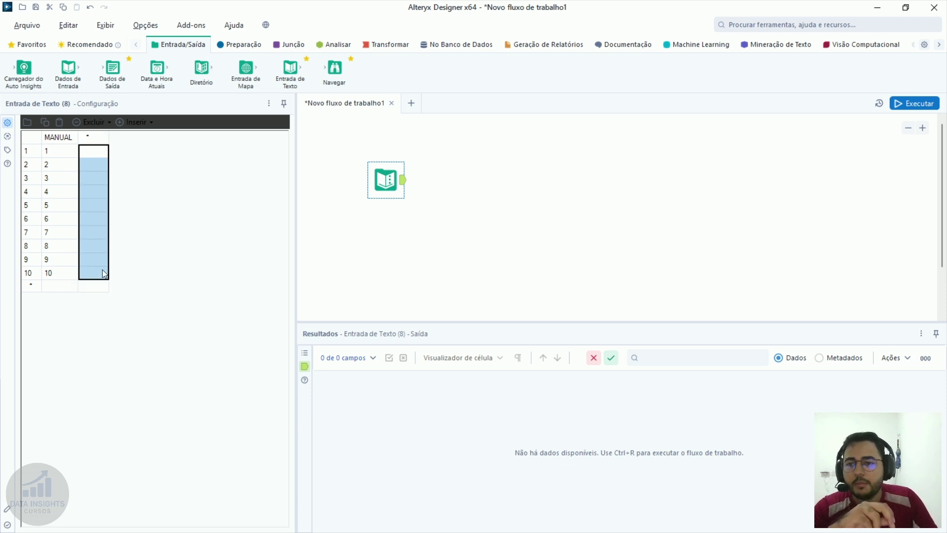
click(102, 250)
drag(71, 153, 85, 275)
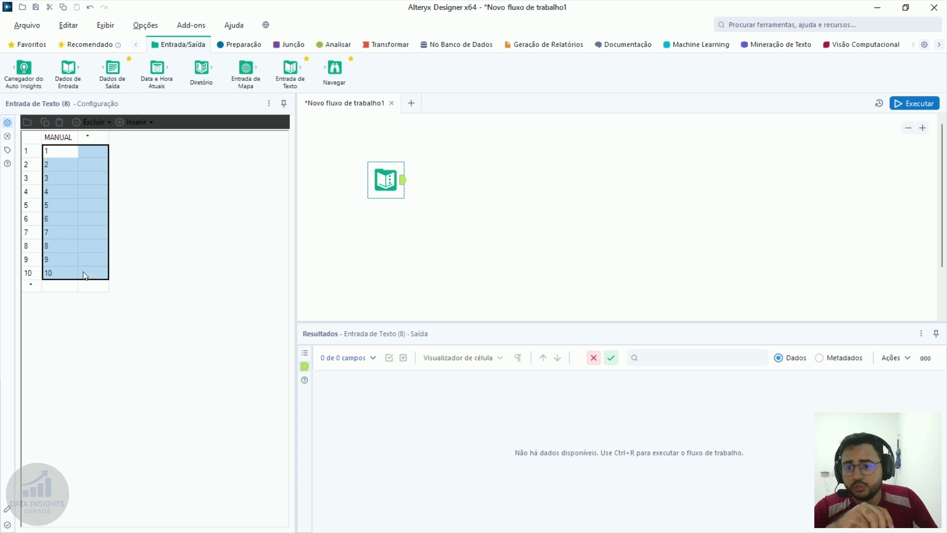
click(85, 275)
drag(73, 153, 63, 176)
click(101, 259)
click(59, 143)
Rename the first column of the Entrada de Texto table as NUMEROS
click(104, 140)
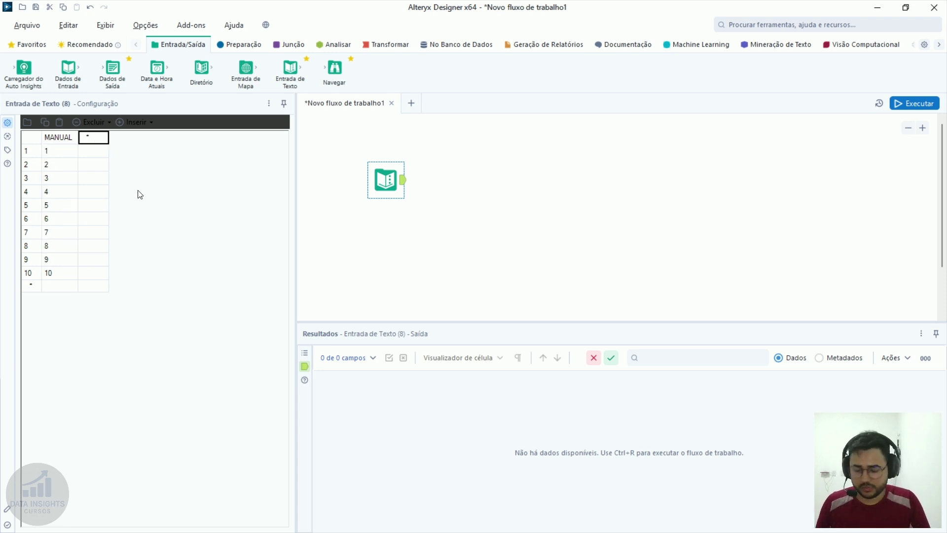
key(Left)
text(NUMEROS)
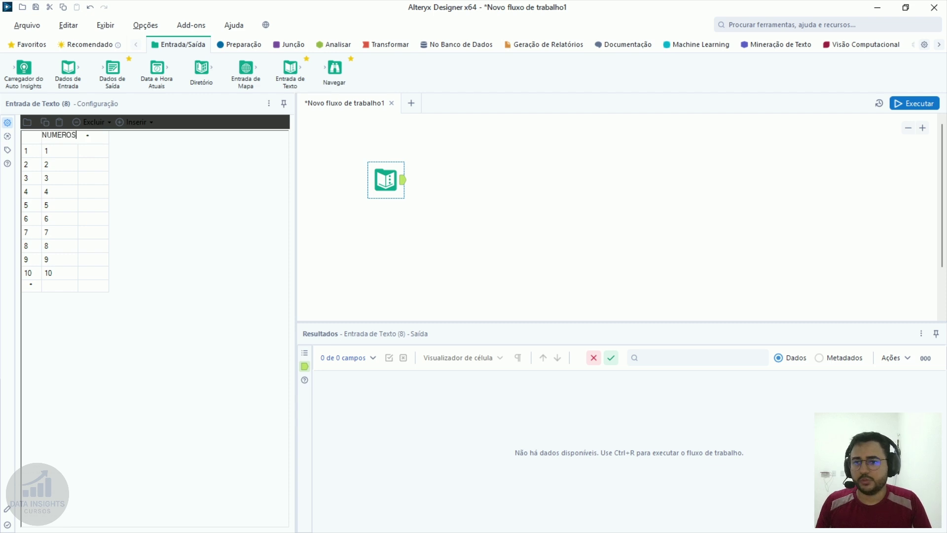
key(Return)
Add a second column named LETRAS to the Entrada de Texto table
click(87, 138)
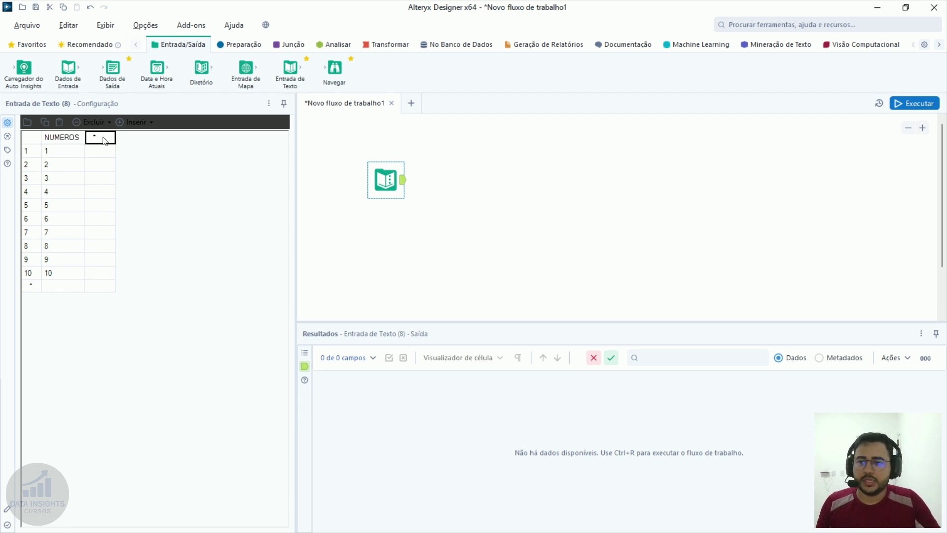
text(LETRAS)
key(Return)
Fill the ten rows of the LETRAS column with A, B, C, D, E, F, G, I, J and K
text(A)
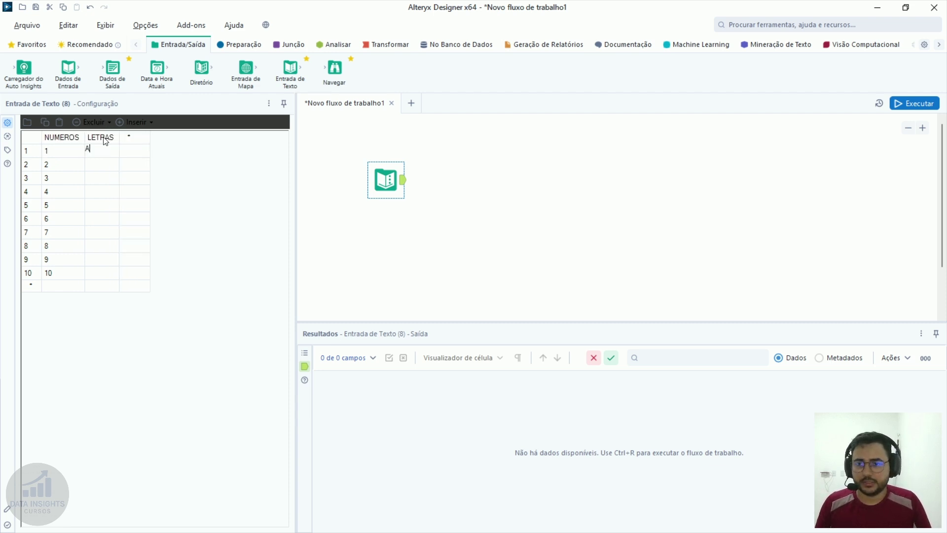
key(Return)
text(B)
key(Return)
text(C)
key(Return)
text(D)
key(Return)
text(E)
key(Return)
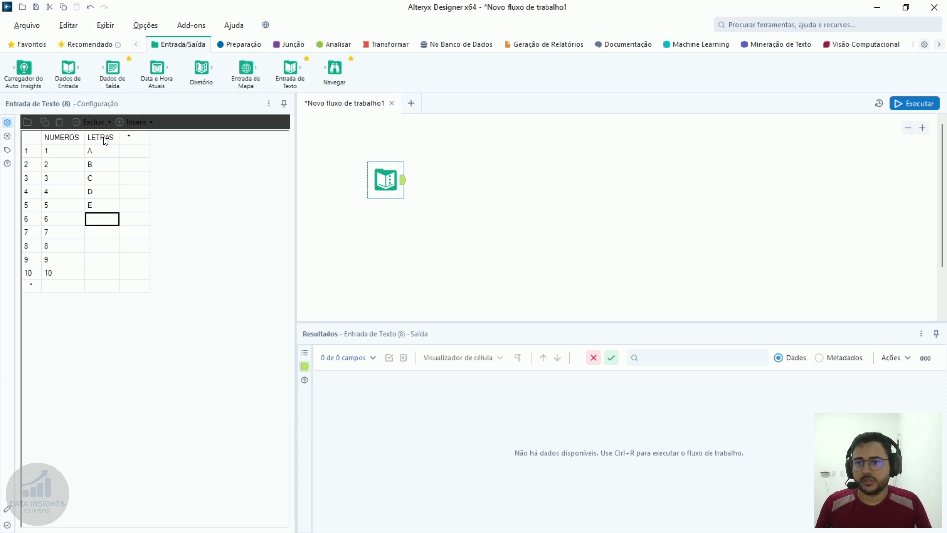
text(F)
key(Return)
text(G)
key(Return)
key(Return)
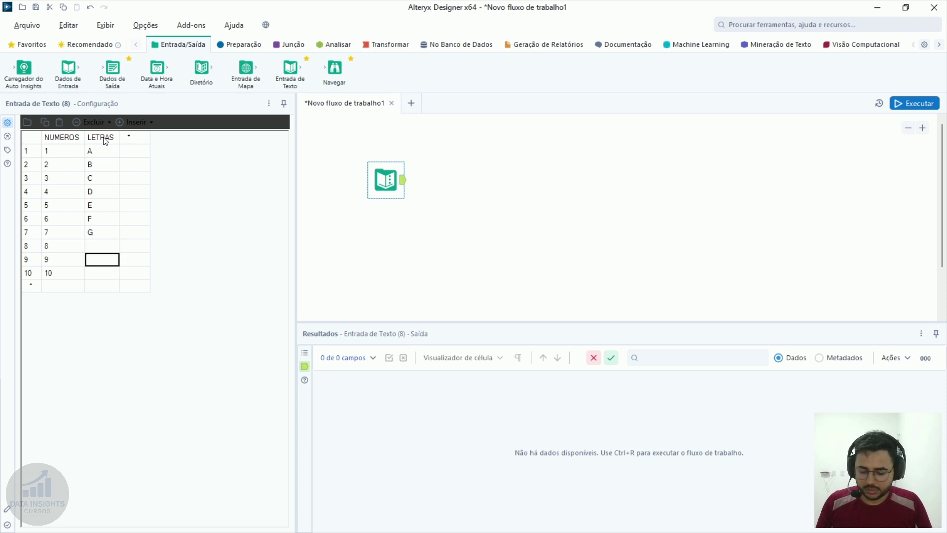
key(Up)
text(I)
key(Return)
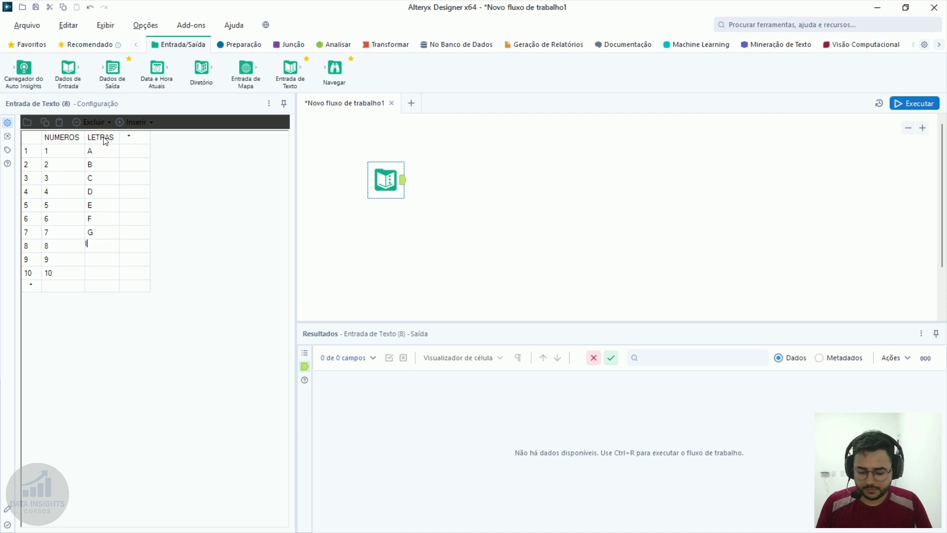
text(J)
key(Return)
text(K)
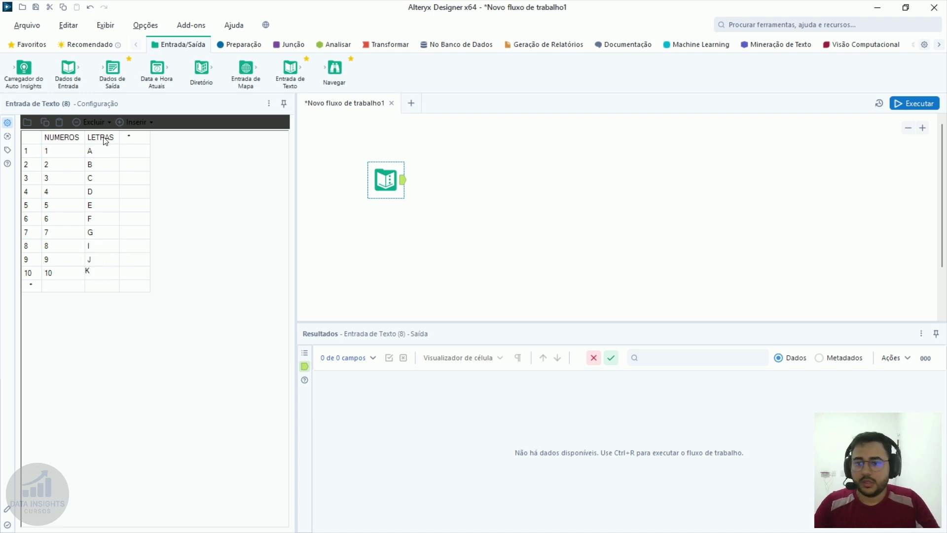
click(109, 194)
click(63, 141)
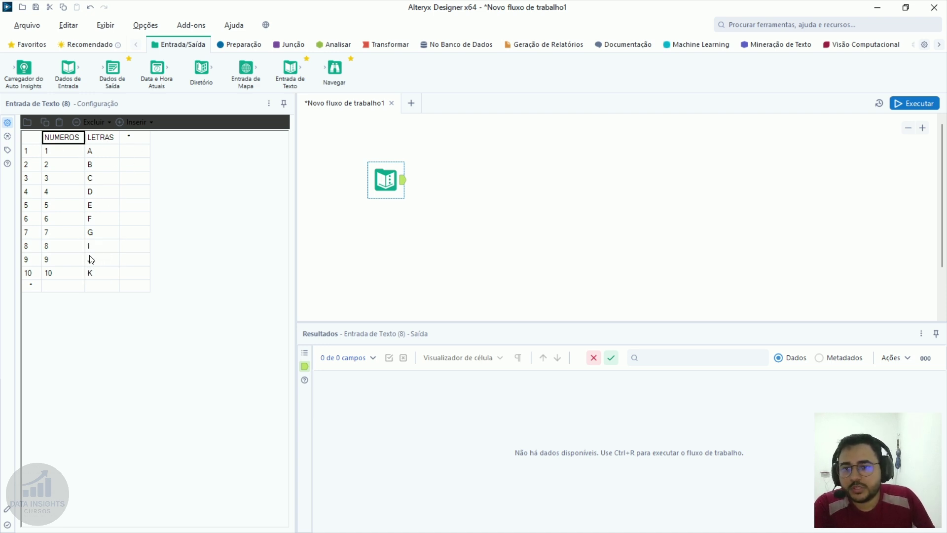
drag(102, 273, 62, 147)
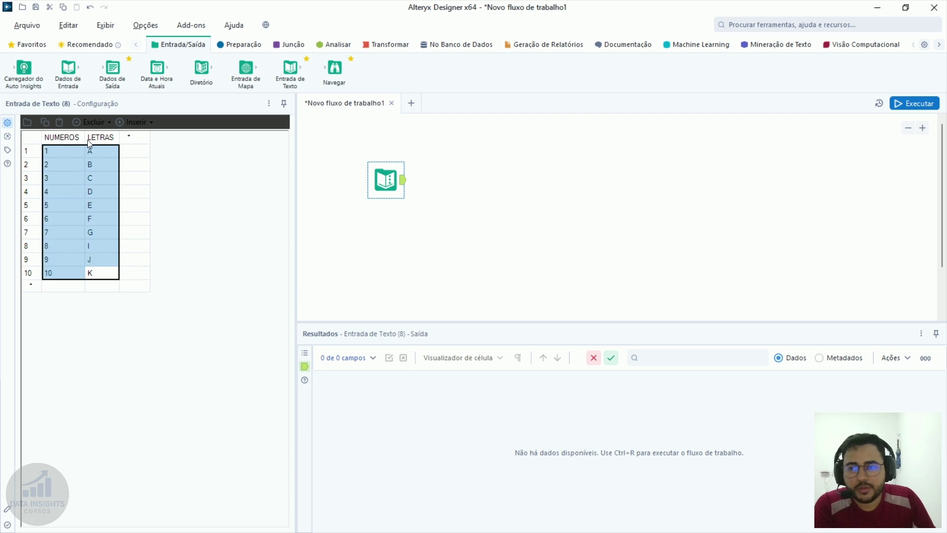
click(68, 142)
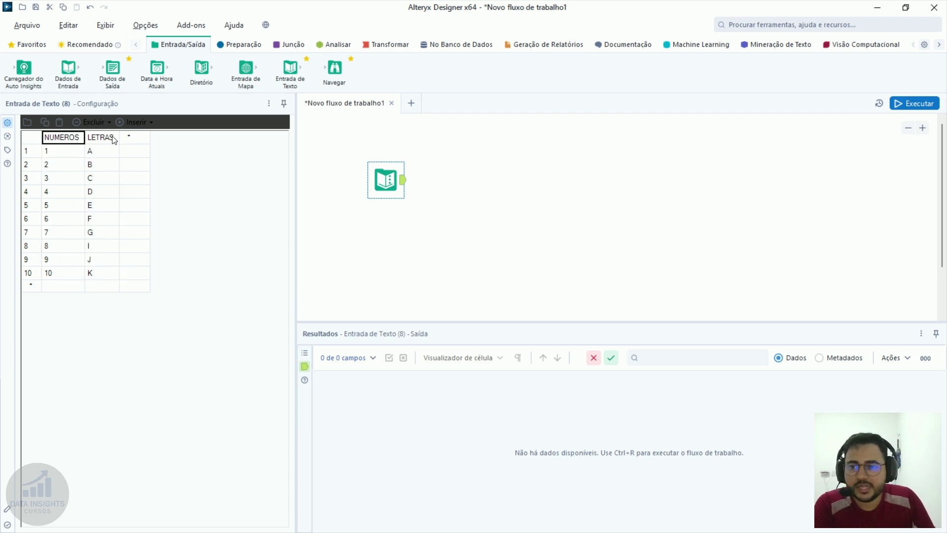
drag(63, 151, 113, 273)
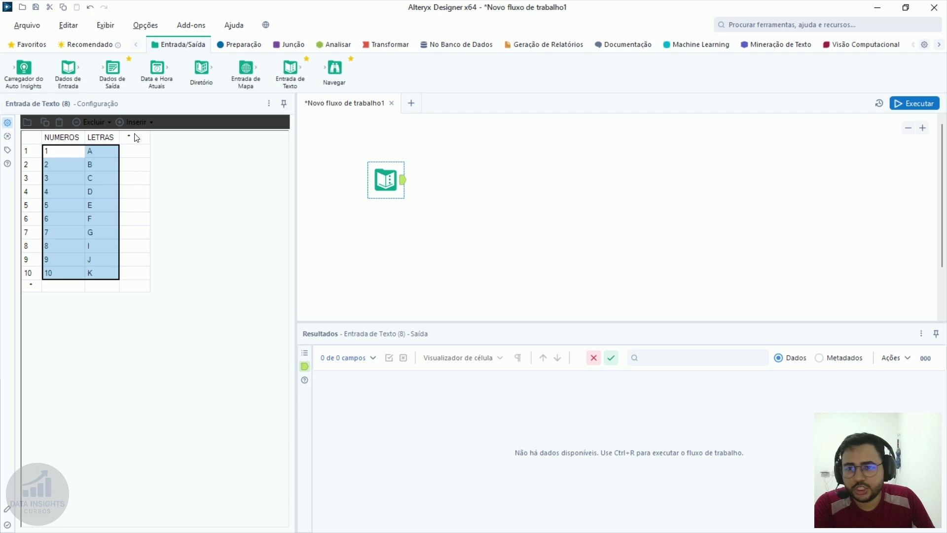
Add four empty columns named TES, TESTE, TESTE1 and TESTE after LETRAS, and select their headers
click(146, 142)
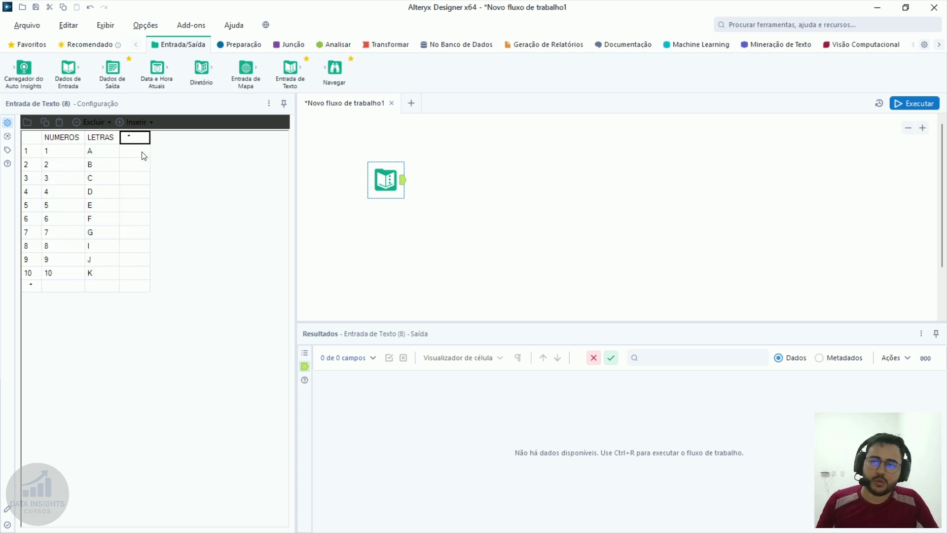
text(TES)
click(159, 139)
text(TESTE)
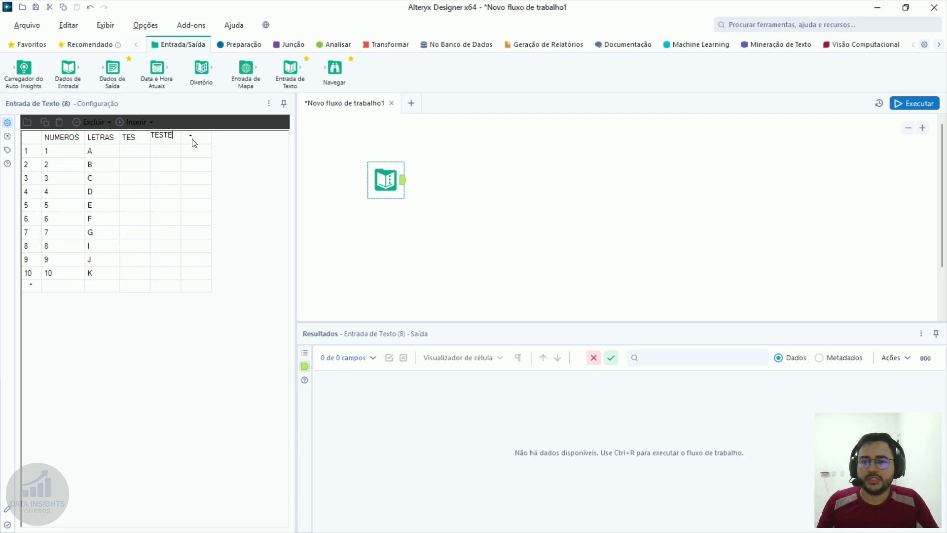
click(194, 140)
text(TESTE1)
click(230, 147)
text(TE)
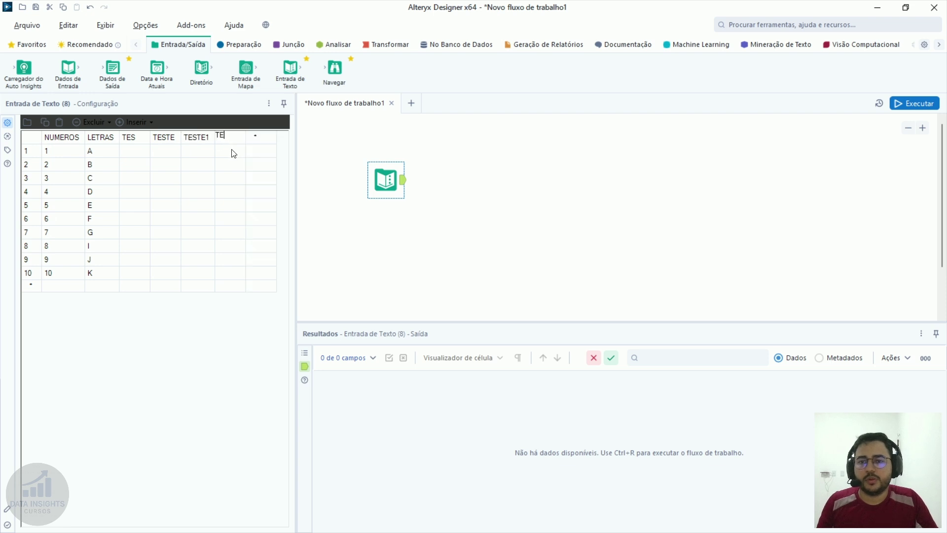
text(STE)
click(231, 203)
drag(140, 137, 246, 141)
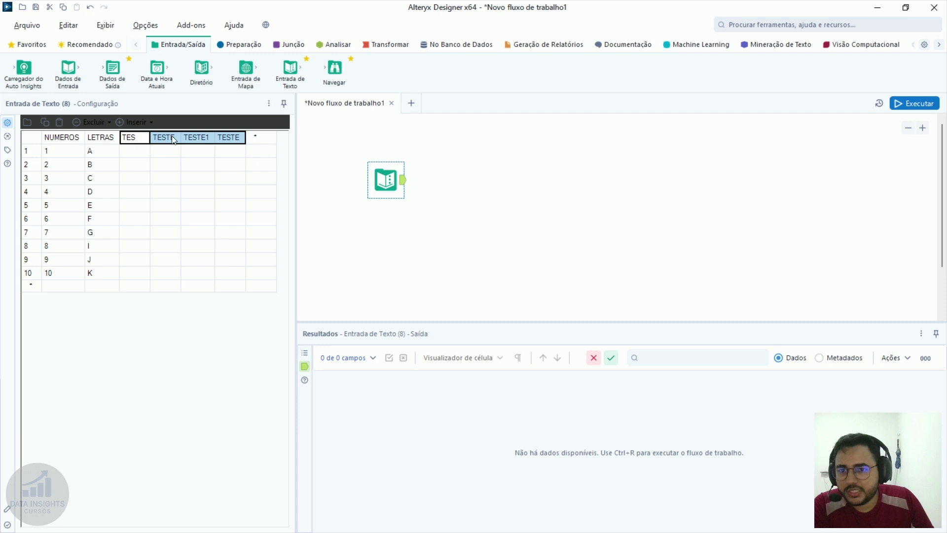
Delete the four empty columns TES, TESTE, TESTE1 and TESTE from the Entrada de Texto table
click(131, 123)
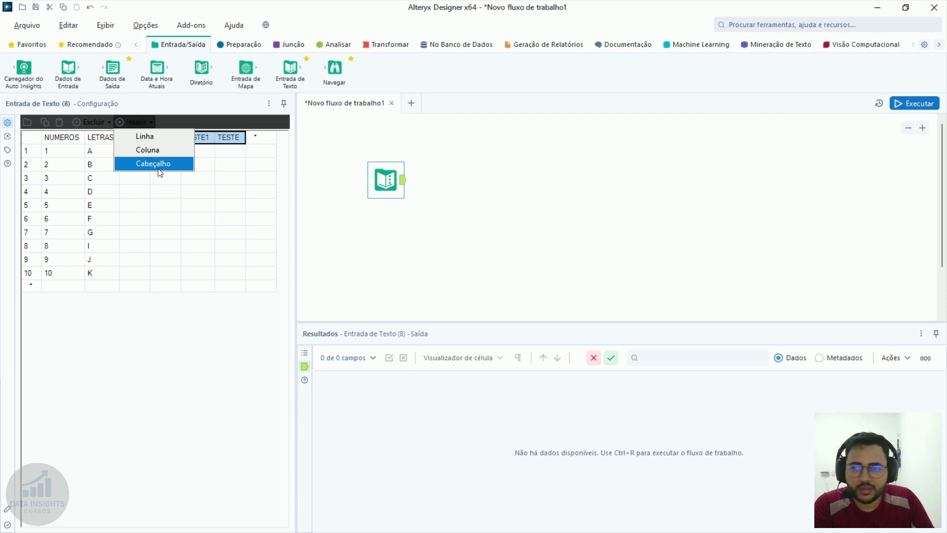
click(108, 124)
click(108, 124)
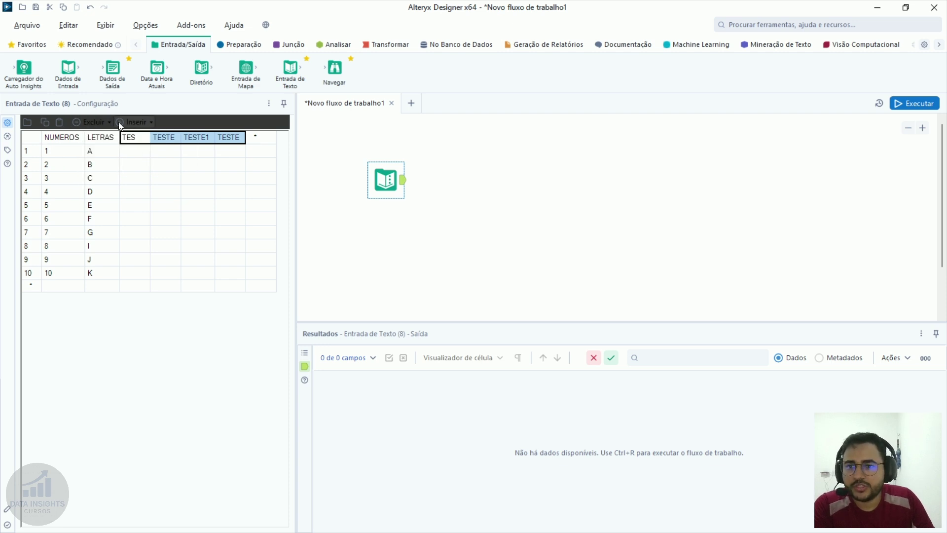
click(95, 123)
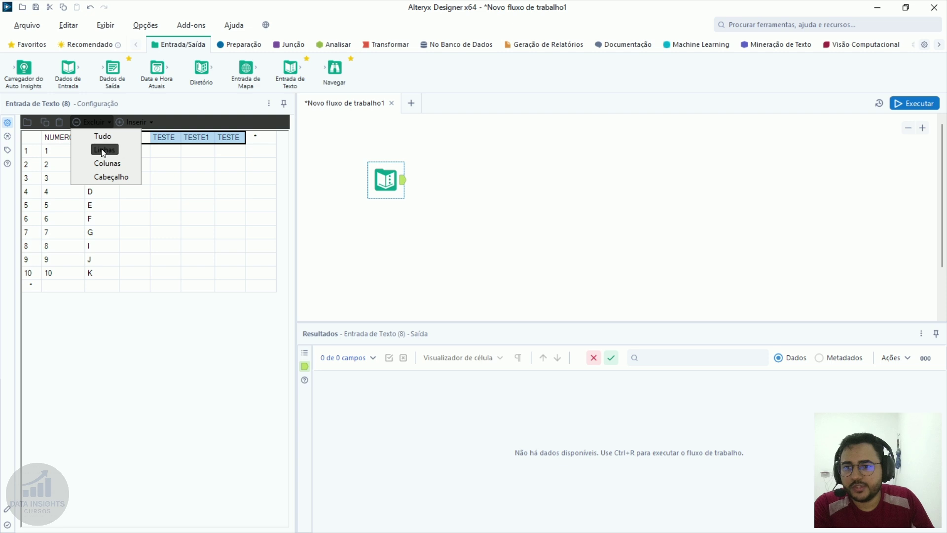
click(107, 163)
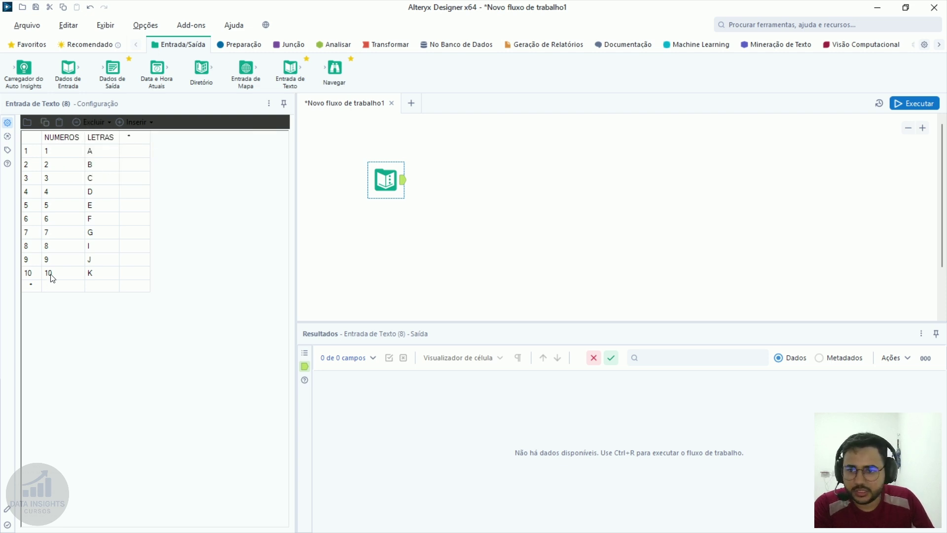
Select row 10 of the table and view the available deletion options without deleting anything
drag(52, 277, 105, 277)
click(28, 276)
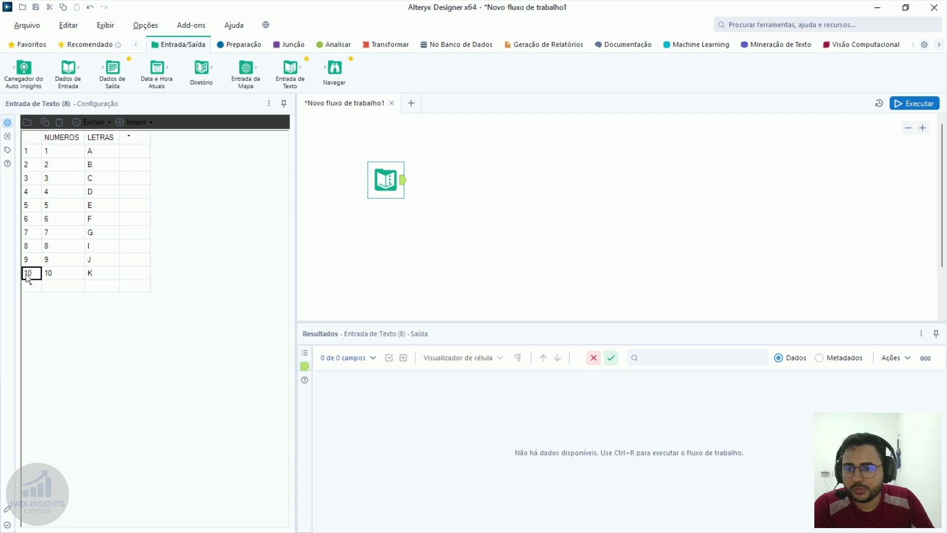
click(94, 123)
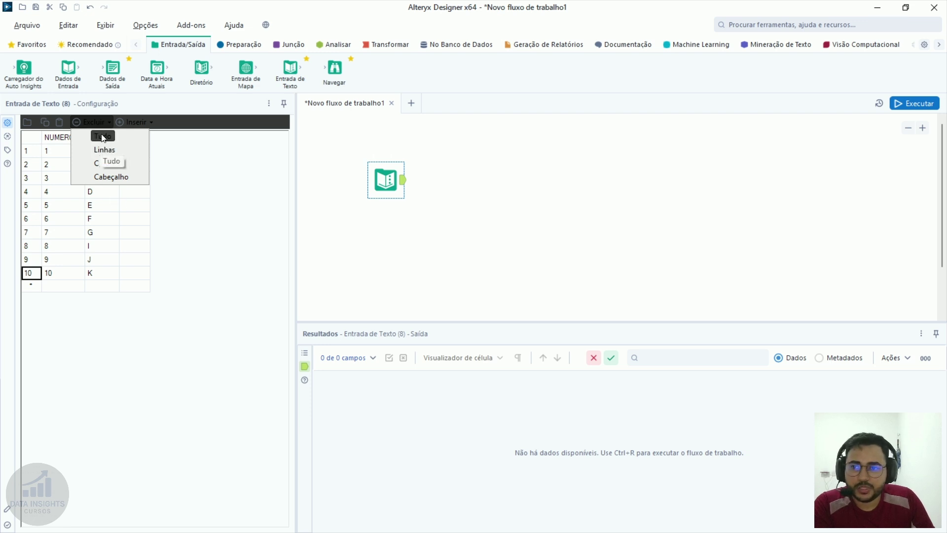
click(59, 178)
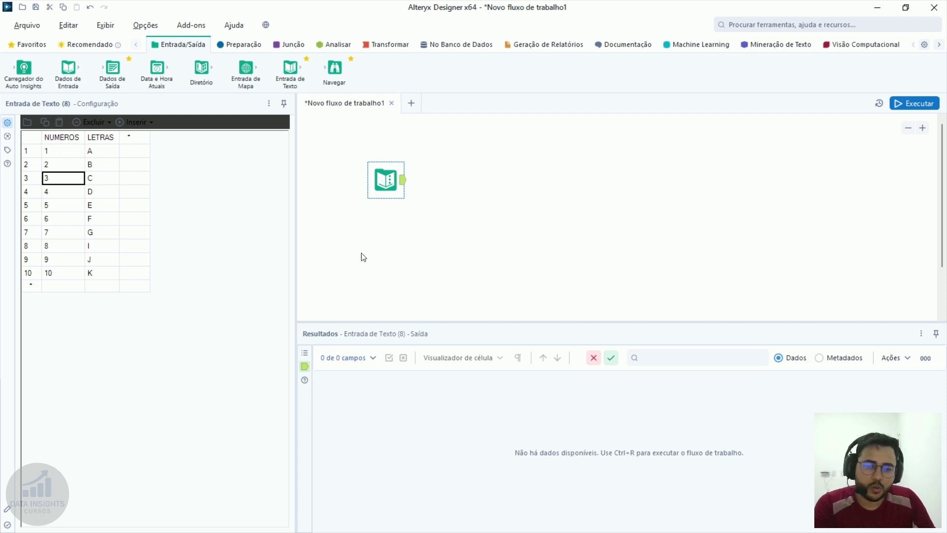
Copy the first row's values 1 and A and paste them into the empty columns beside LETRAS
click(138, 154)
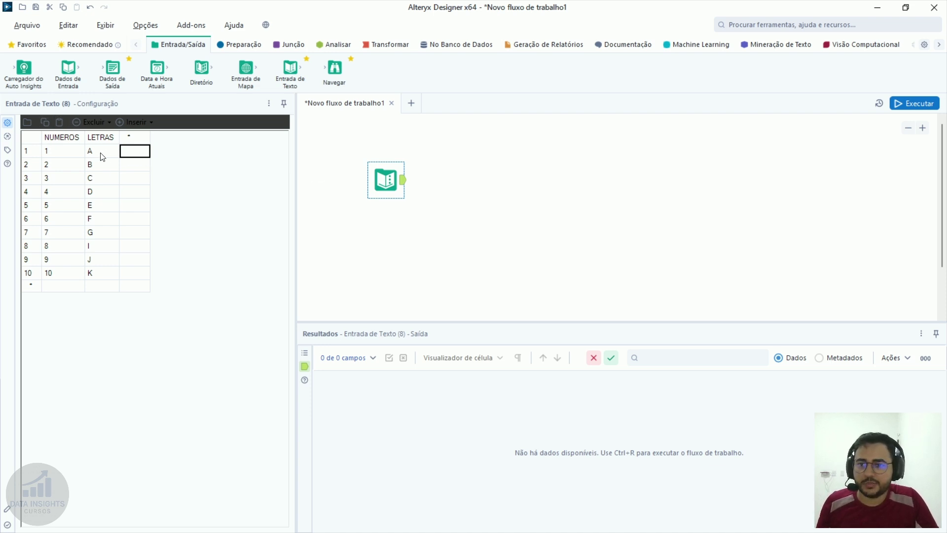
drag(56, 151, 101, 151)
key(ctrl+c)
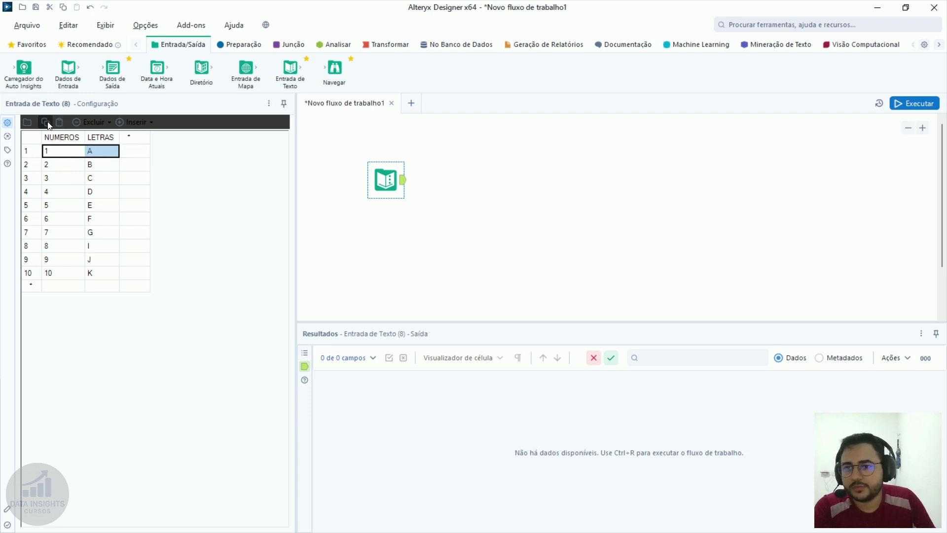
click(139, 153)
click(61, 124)
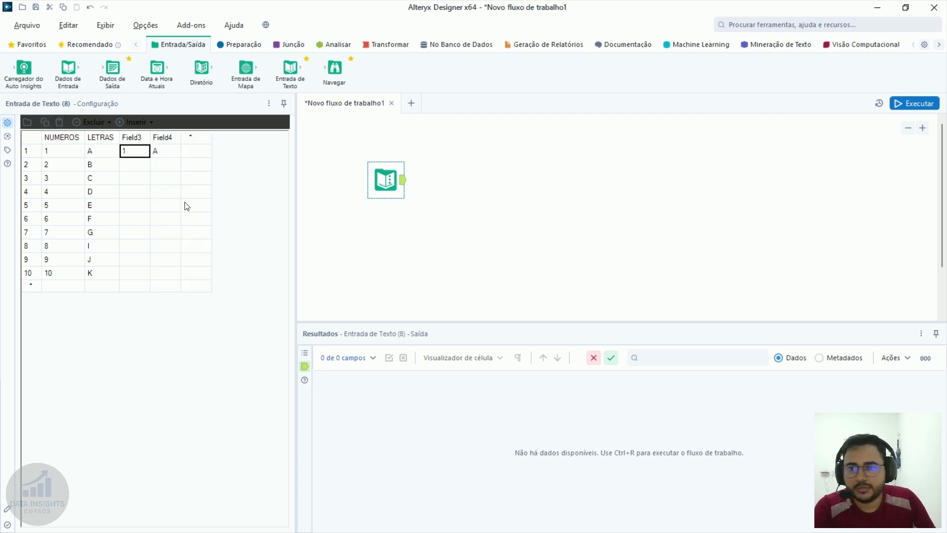
Delete the two columns Field3 and Field4 that hold the pasted values
mouse_move(160, 153)
mouse_down()
mouse_move(152, 150)
mouse_move(163, 138)
mouse_up()
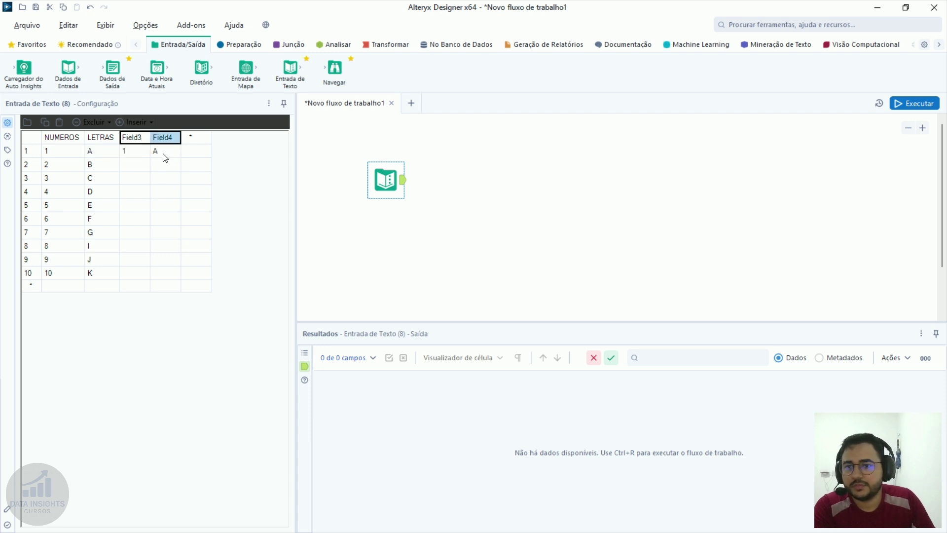
click(94, 123)
click(114, 163)
click(99, 194)
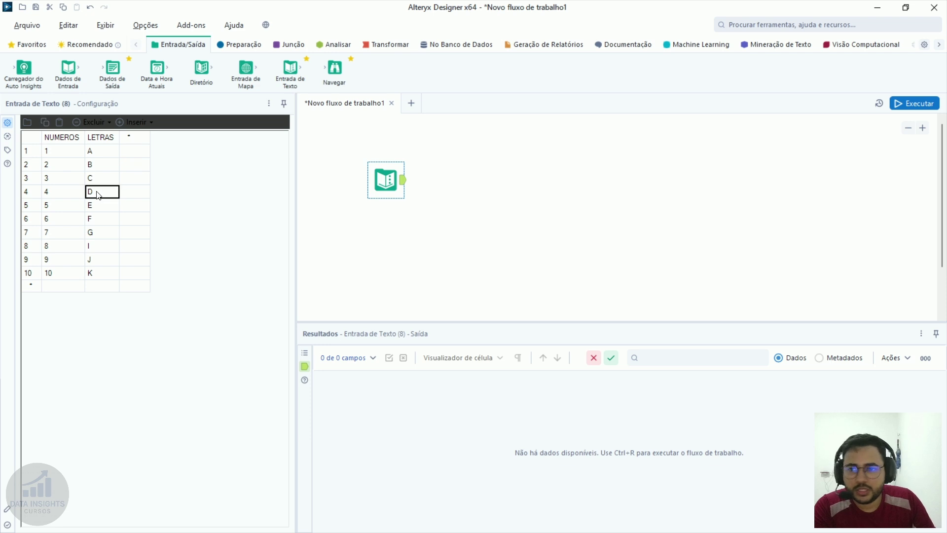
View the file and database sources from which the Entrada de Texto table can be imported
click(27, 122)
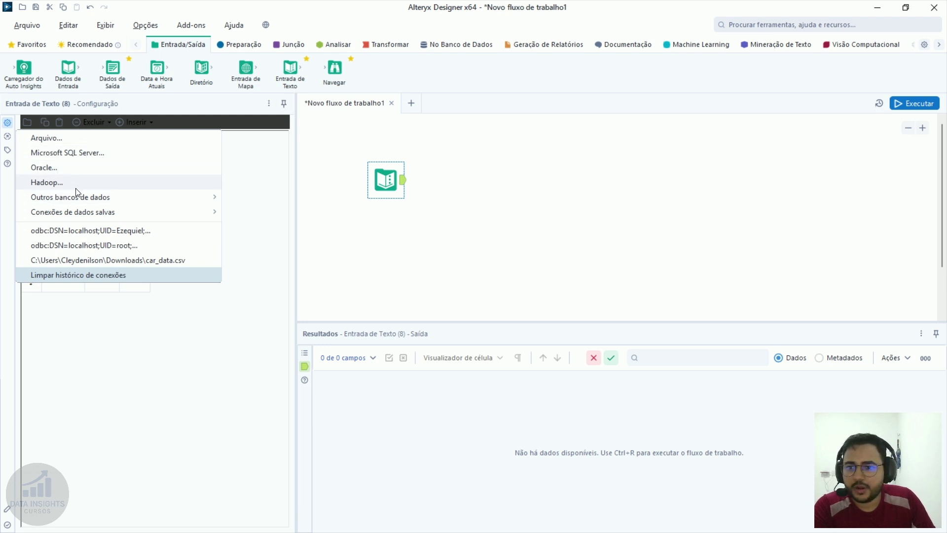
mouse_move(104, 204)
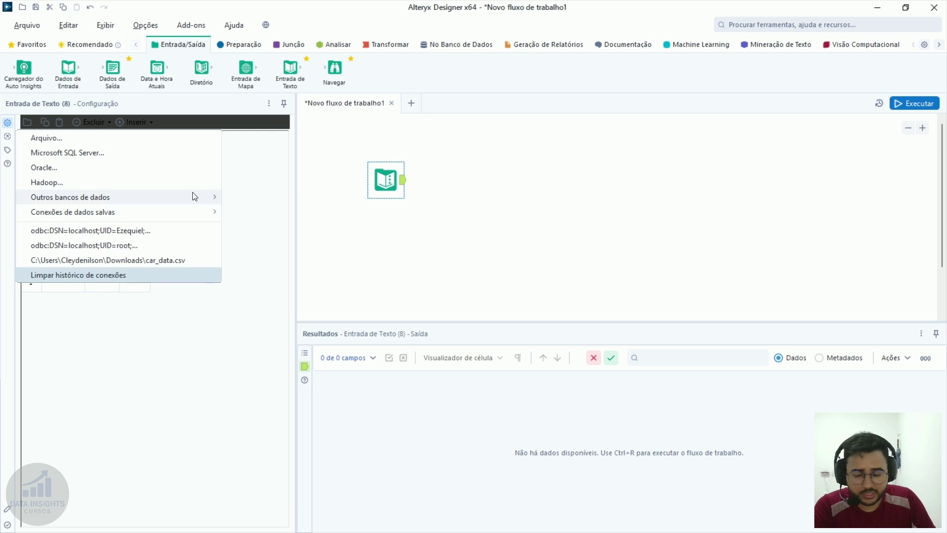
click(306, 217)
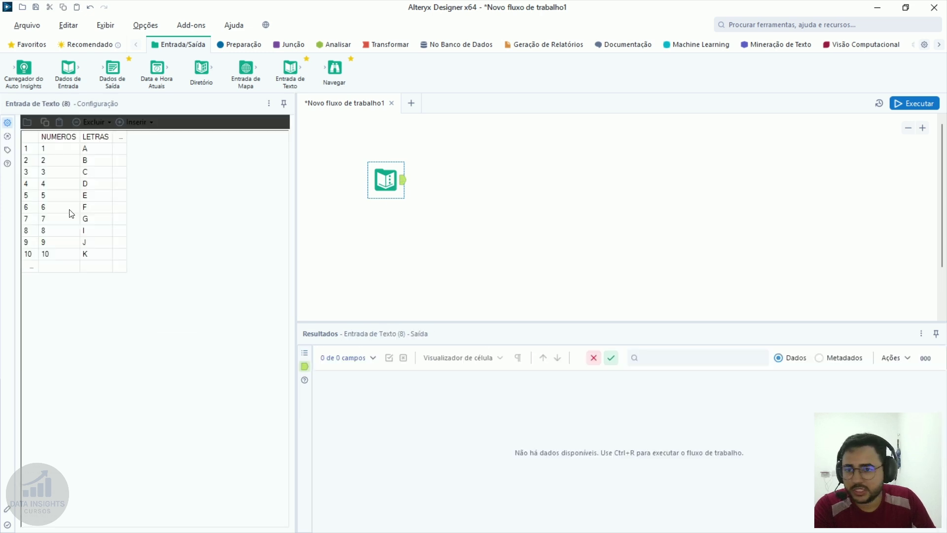
drag(71, 163, 119, 255)
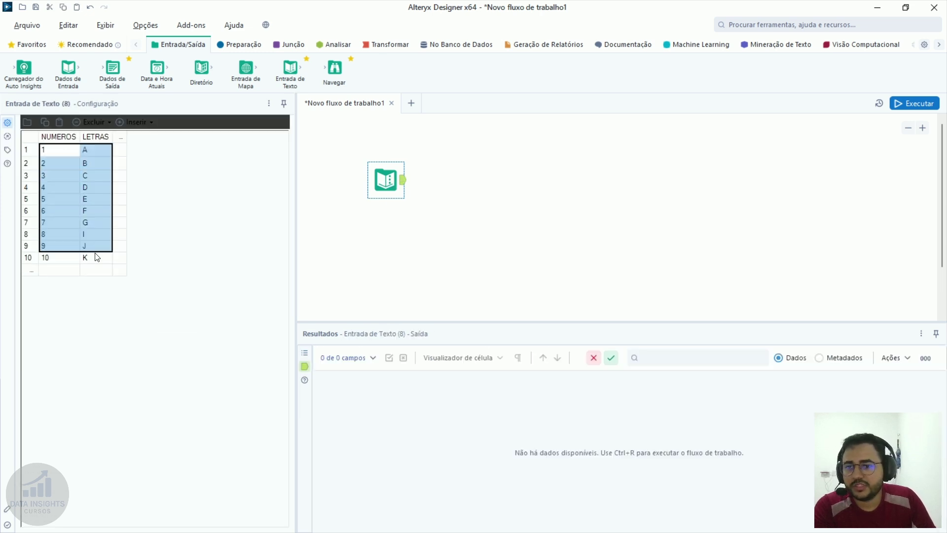
click(97, 258)
drag(59, 154, 87, 260)
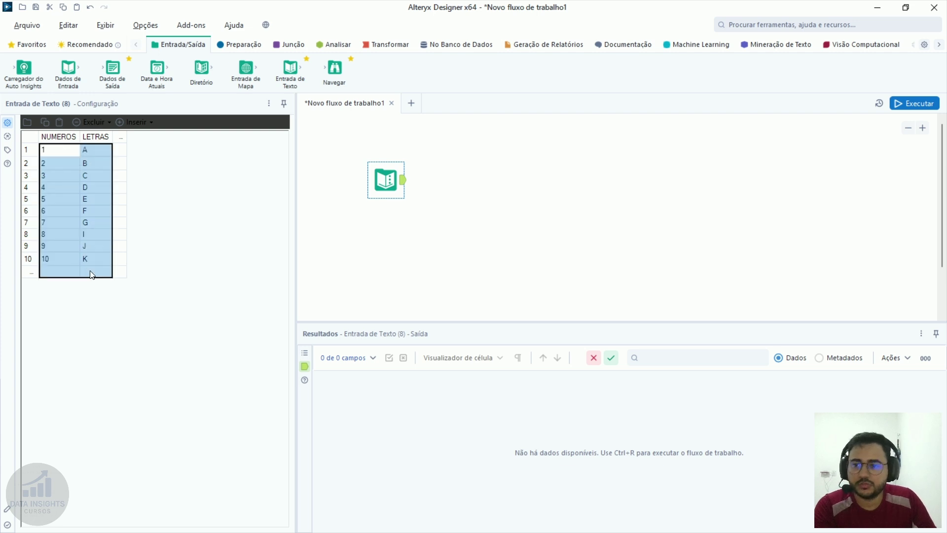
Delete the Entrada de Texto tool holding the NUMEROS and LETRAS table from the workflow canvas
drag(438, 251, 366, 174)
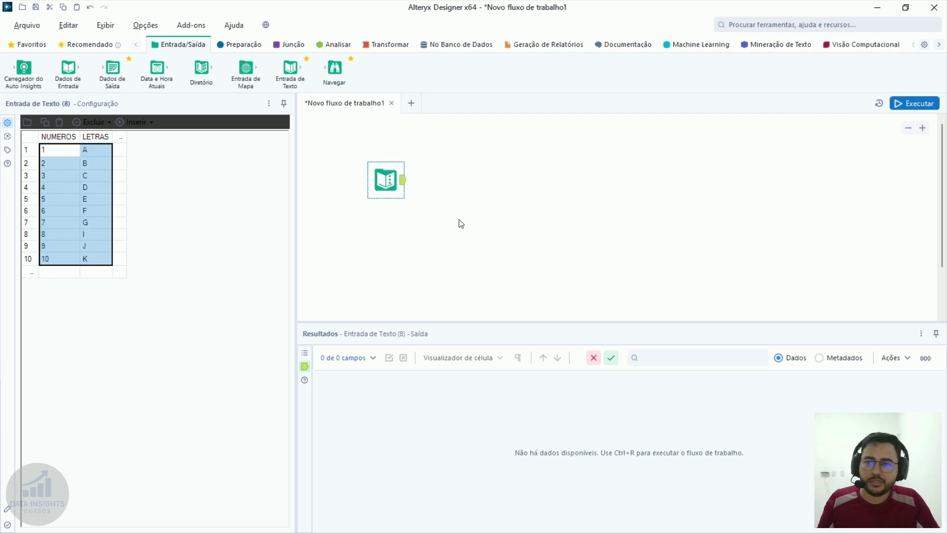
drag(438, 236, 372, 165)
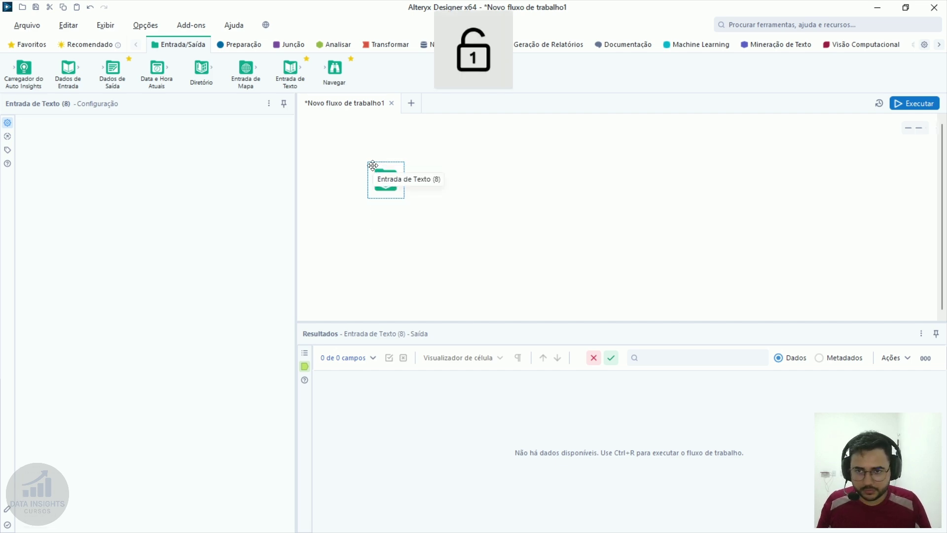
key(Delete)
Switch to Excel, copy range A1:D11 of Lista de Desejos.xlsx, and paste it onto the empty Alteryx Designer canvas
key(alt+Tab)
key(Tab)
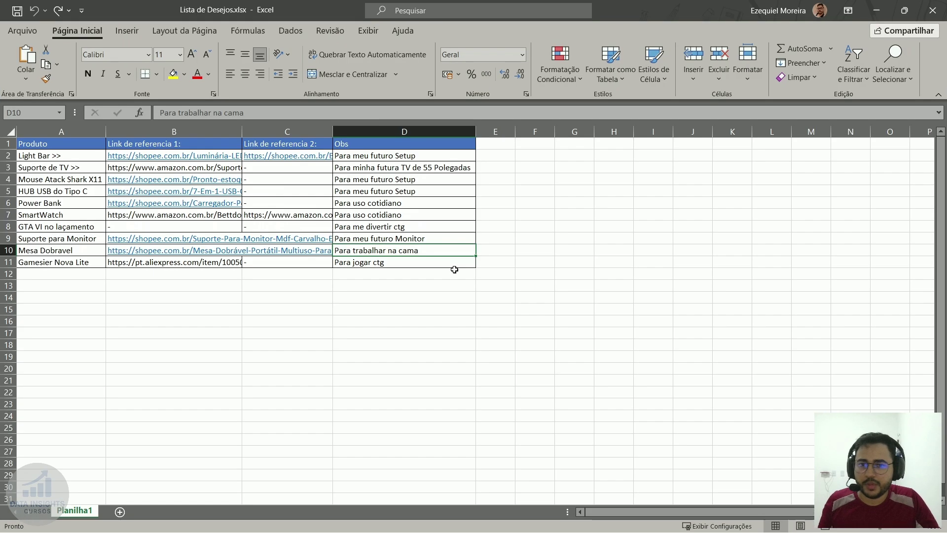
drag(454, 266, 49, 144)
key(ctrl+c)
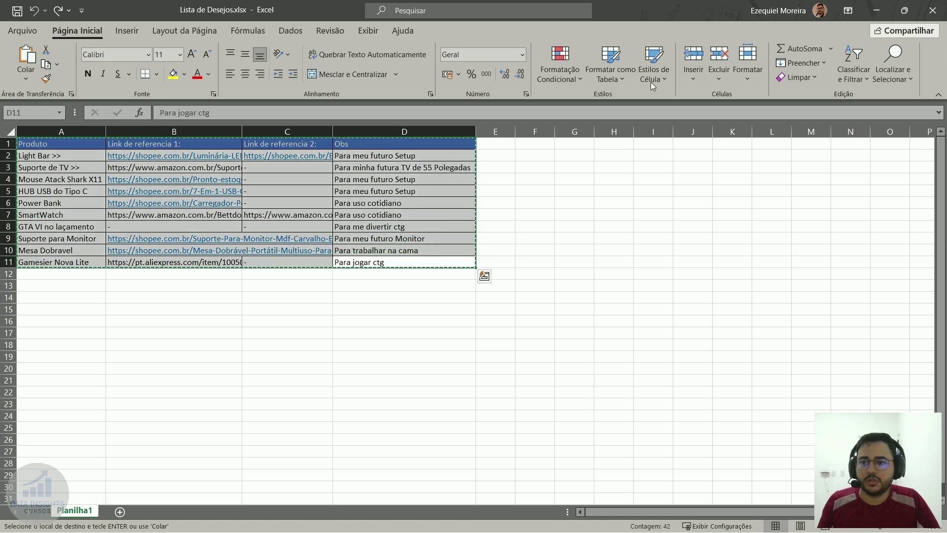
click(880, 13)
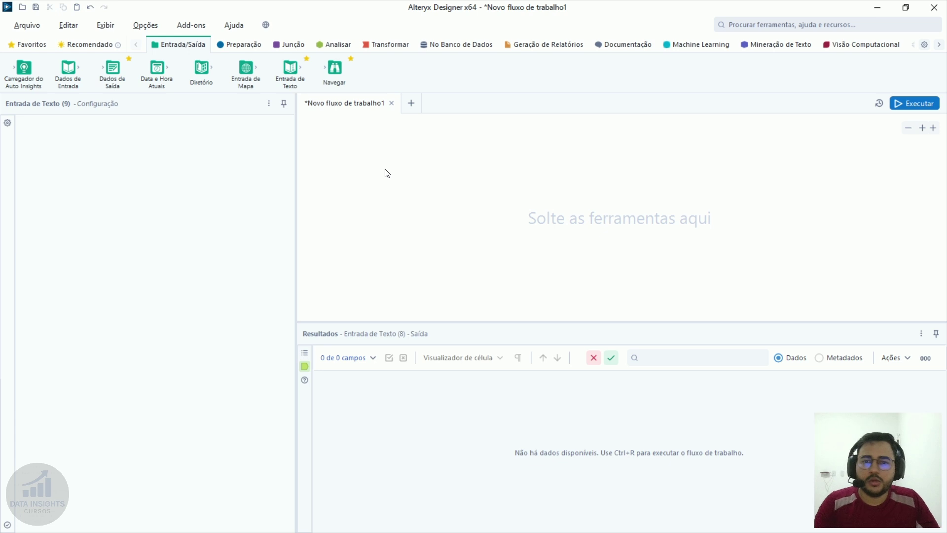
key(ctrl+v)
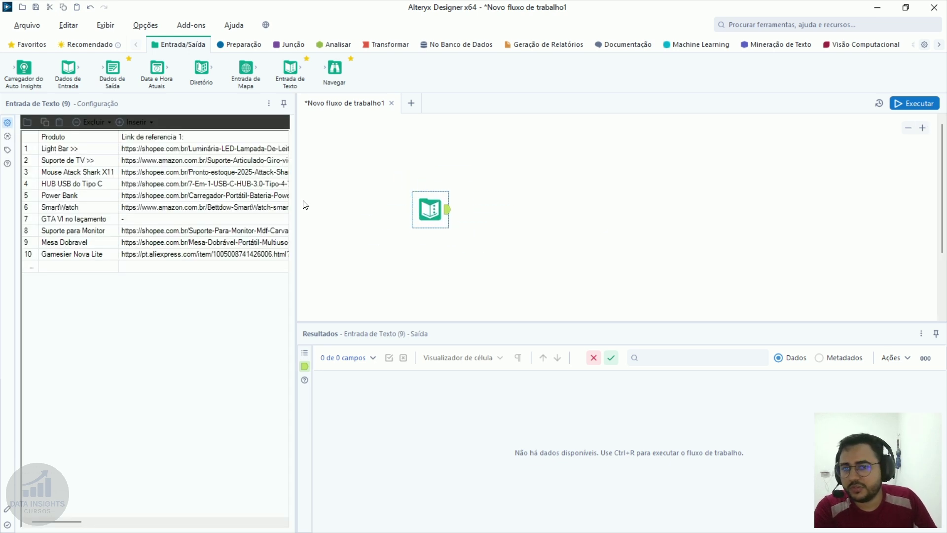
Look through the columns of the pasted table, from Produto through both reference links to Obs, and check the product rows
click(182, 231)
key(Right)
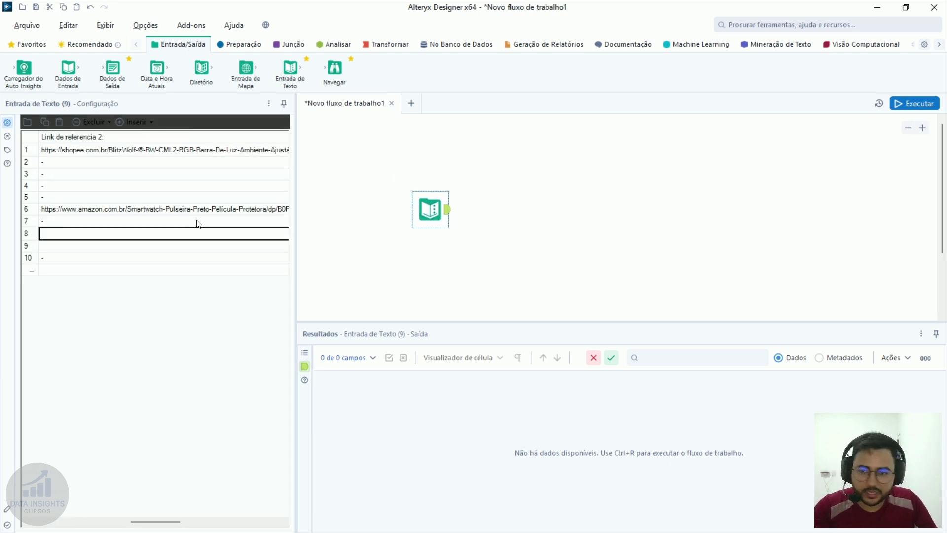
key(Right)
key(Left)
key(Left)
key(Left)
drag(70, 150, 90, 257)
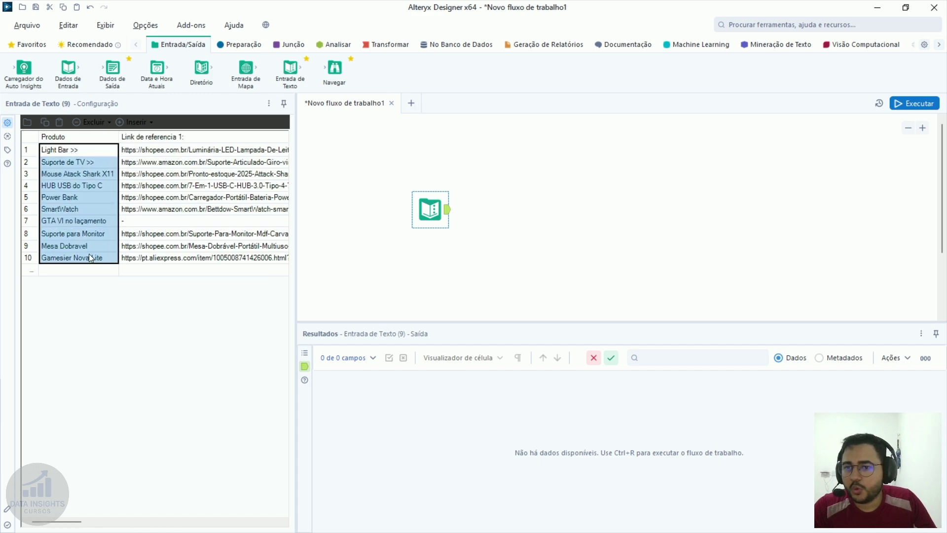
Copy the Lista de Desejos.xlsx list from Excel again and paste it in Alteryx Designer as a second tool below the repositioned first one
drag(422, 214, 356, 170)
key(alt+Tab)
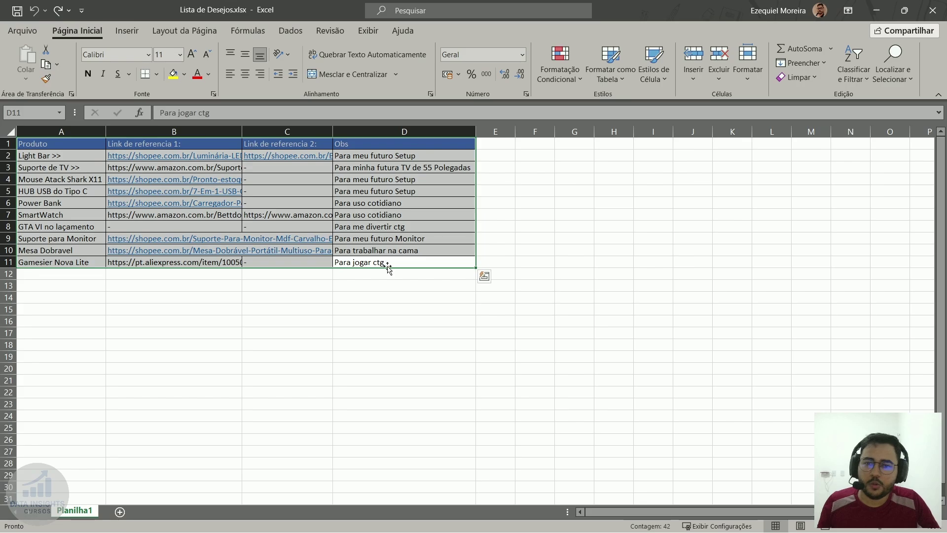
key(ctrl+a)
key(ctrl+c)
key(alt+Tab)
click(566, 210)
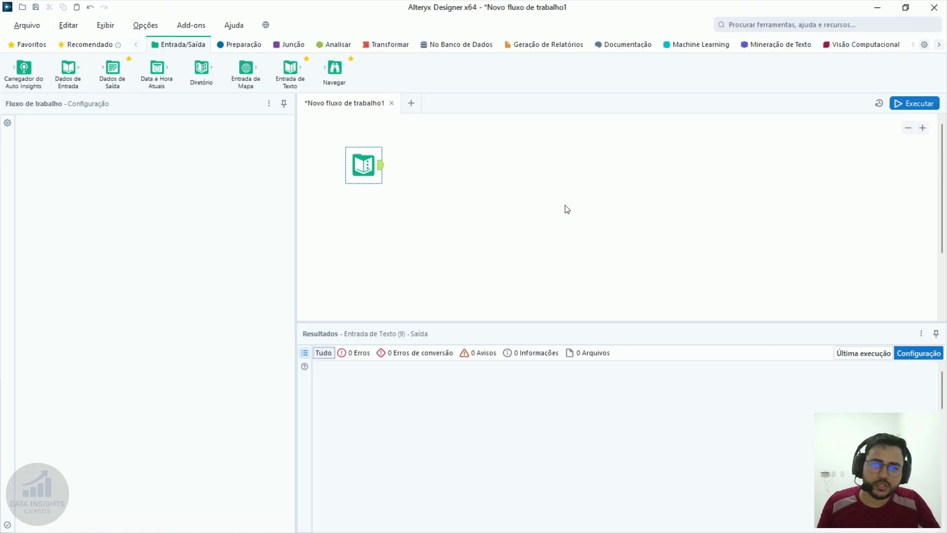
key(ctrl+v)
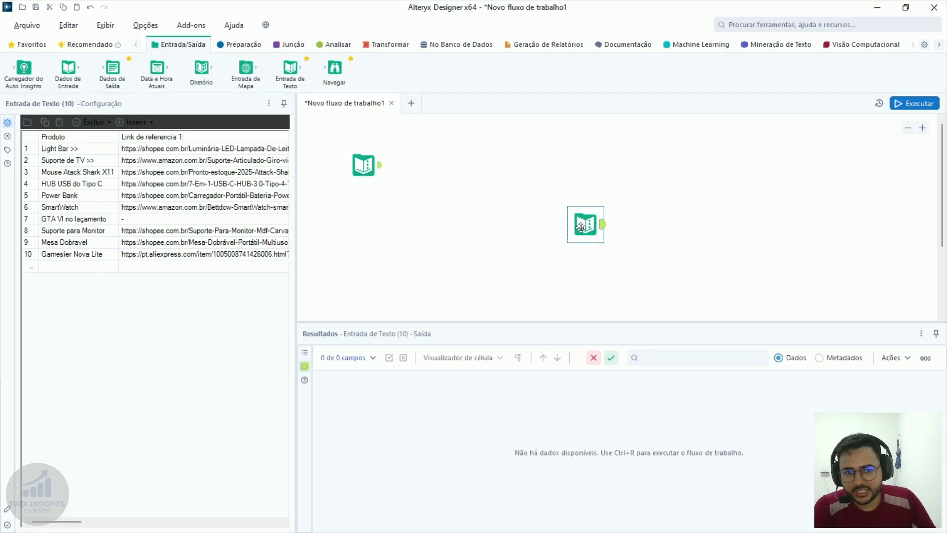
drag(583, 221, 351, 210)
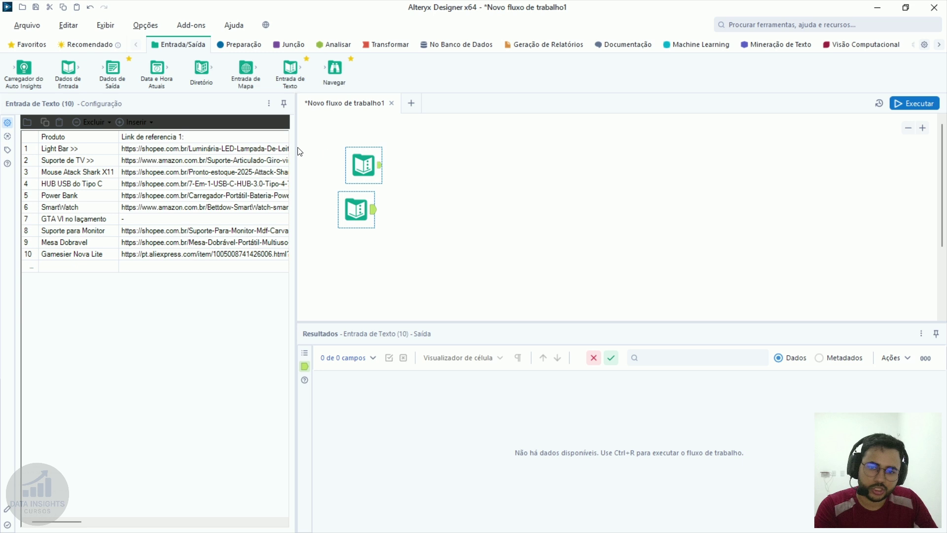
Delete both pasted Entrada de Texto tools from the canvas
ctrl+click(360, 164)
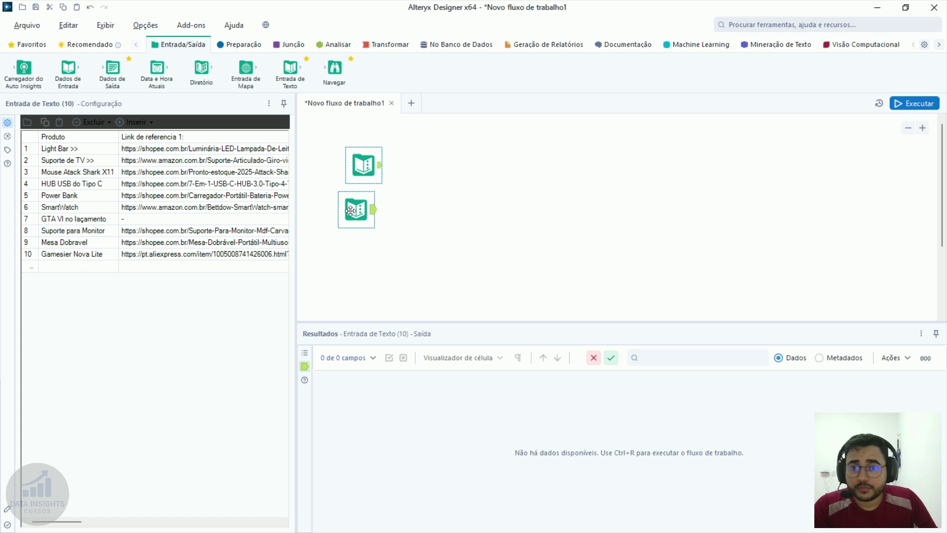
drag(373, 193, 373, 200)
key(Delete)
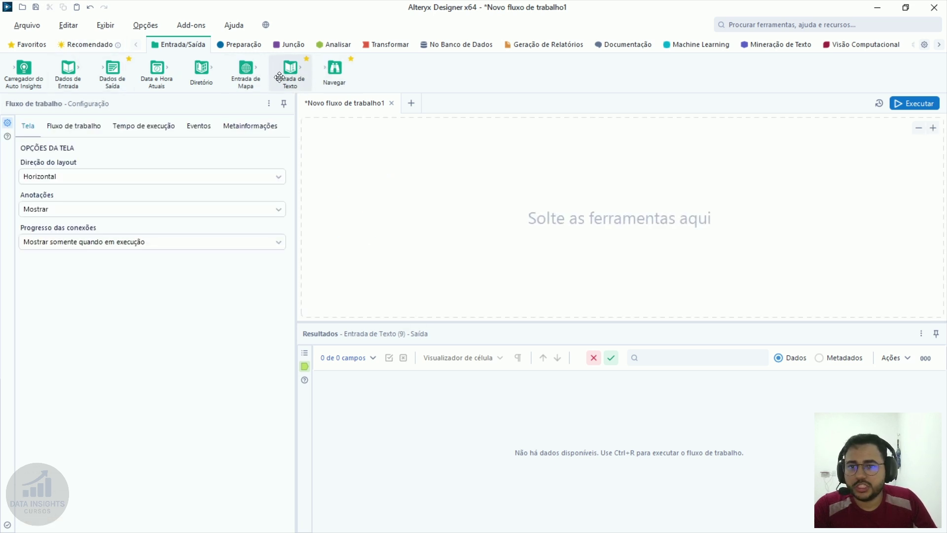
Add a new Entrada de Texto tool to the canvas, name its column TESTE and enter TESTE in the first row
drag(290, 74, 355, 180)
click(45, 138)
text(TEEST)
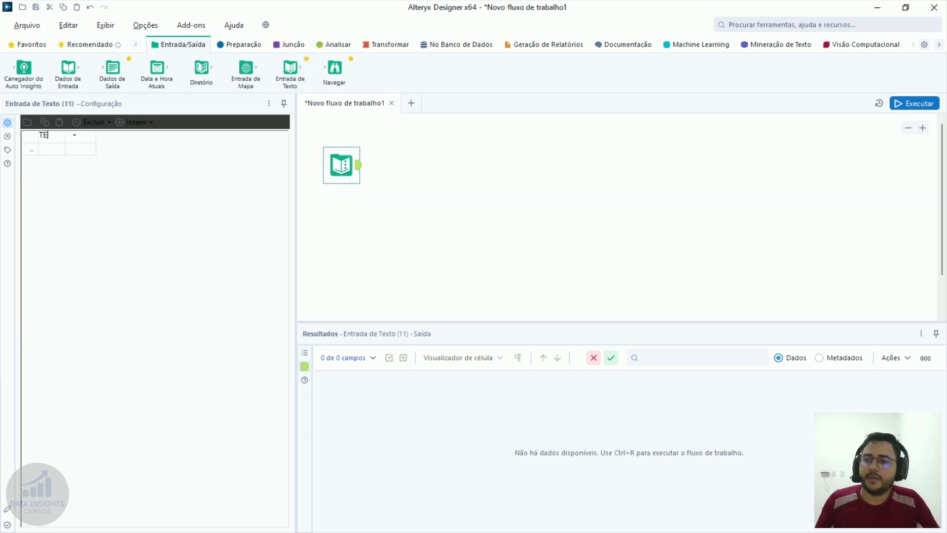
key(BackSpace)
key(BackSpace)
key(BackSpace)
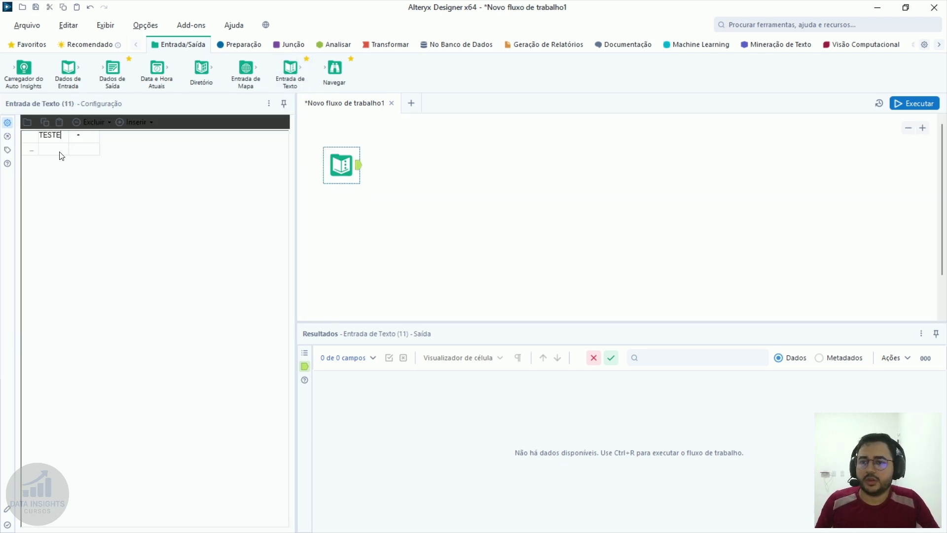
key(Return)
text(TESTE)
key(Return)
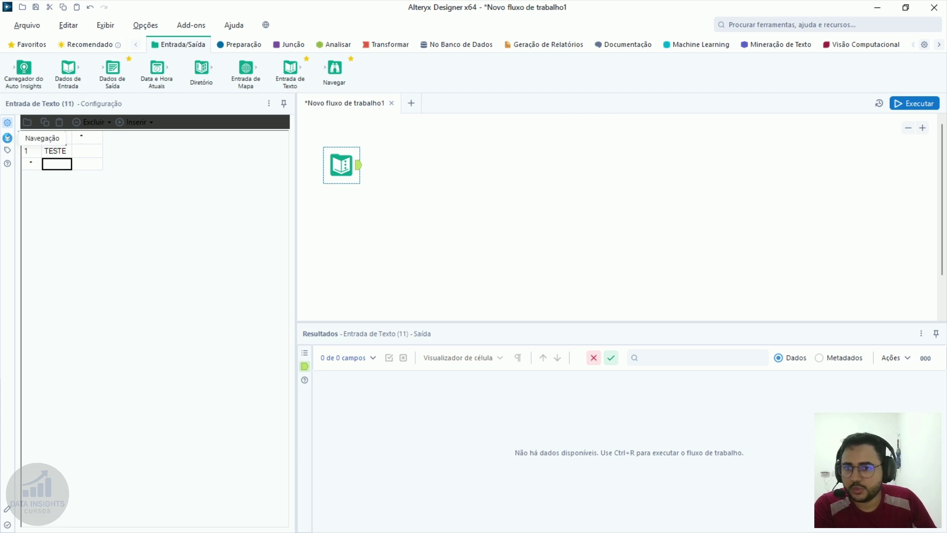
Show the Navegação view of the new Entrada de Texto tool
click(8, 137)
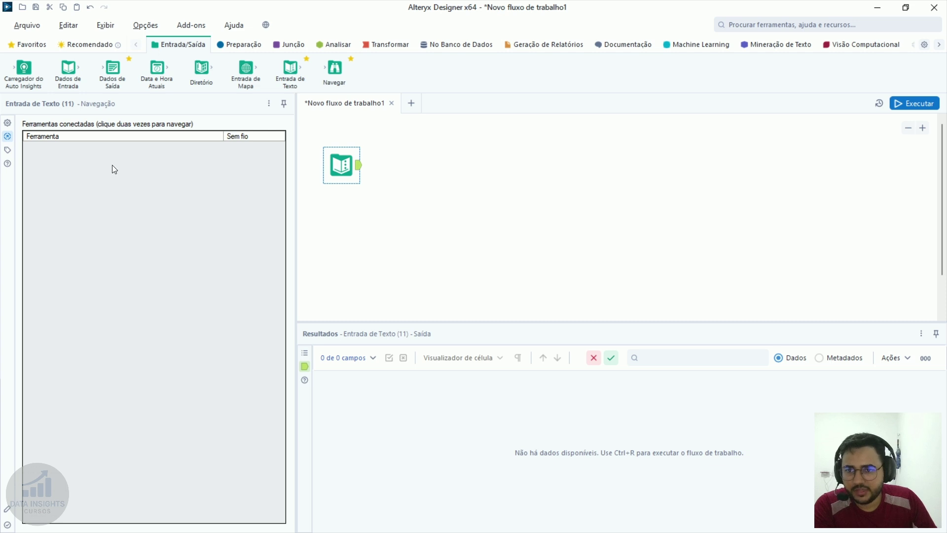
Annotate the Entrada de Texto tool with "Texto para Identificar X" and set Mostrar anotação to Sempre
click(7, 150)
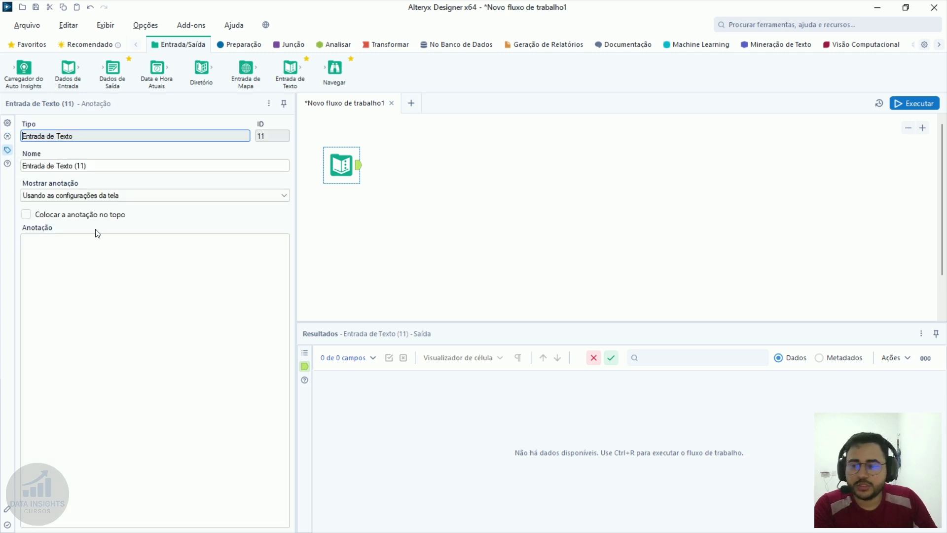
click(106, 248)
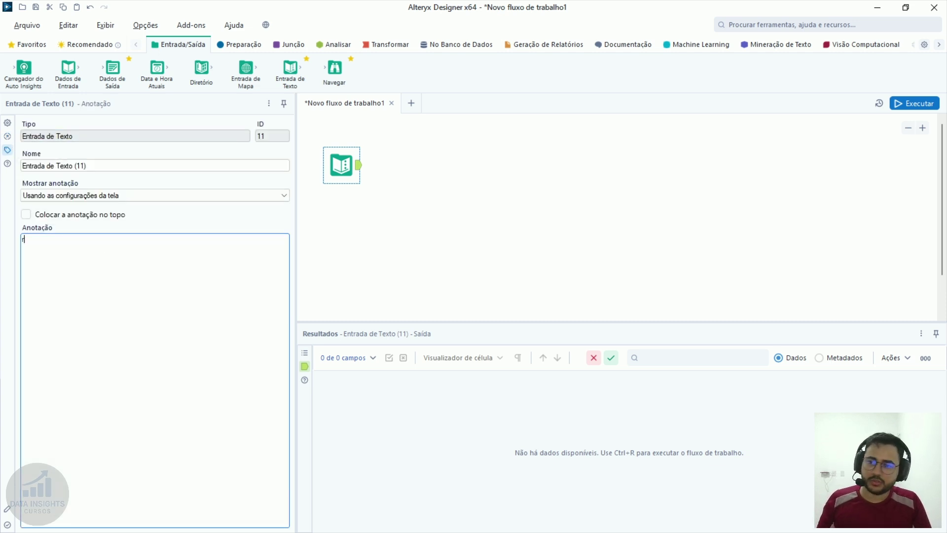
key(BackSpace)
key(Caps_Lock)
text(Texto para Identificar X)
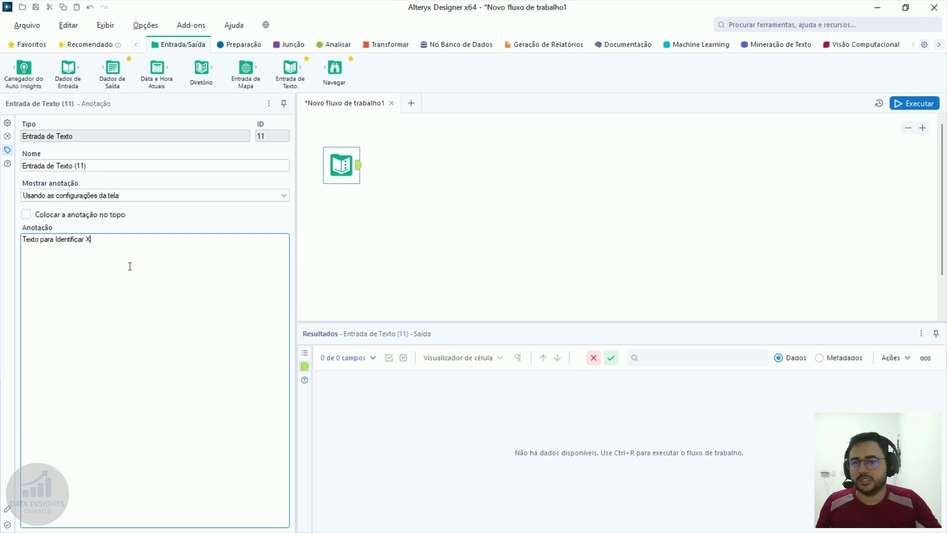
click(108, 196)
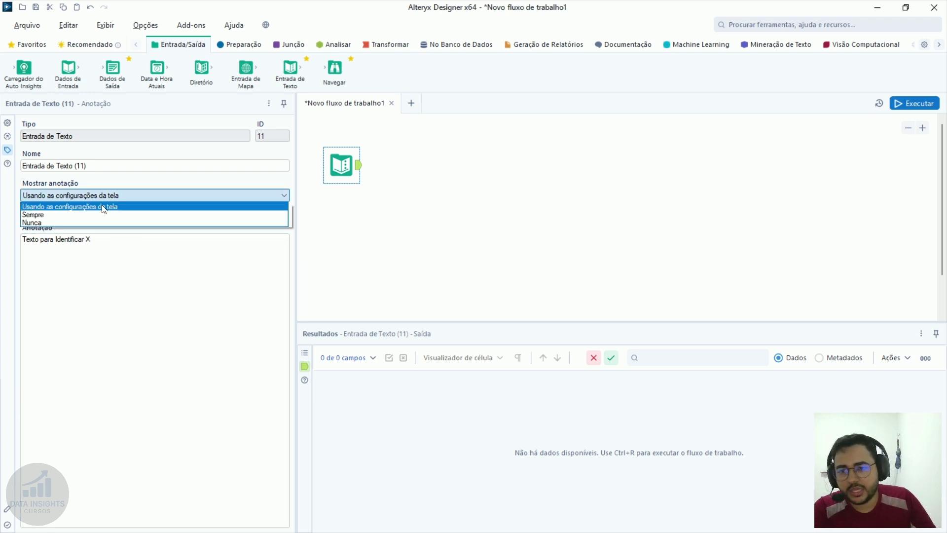
click(44, 215)
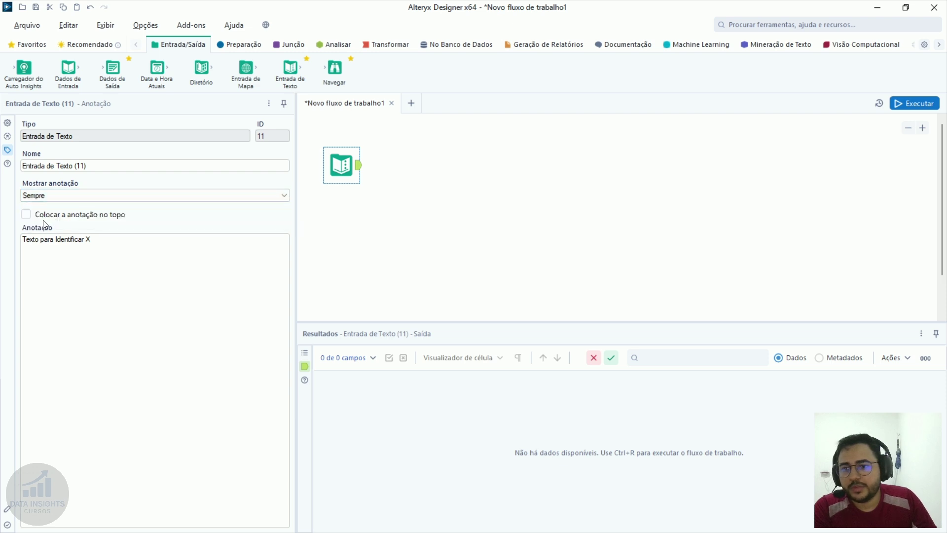
click(372, 207)
Reposition the annotated Entrada de Texto tool on the canvas and run the workflow to inspect its output record
mouse_move(337, 160)
mouse_down()
mouse_move(367, 175)
mouse_move(395, 164)
mouse_move(374, 167)
mouse_up()
drag(454, 249, 332, 140)
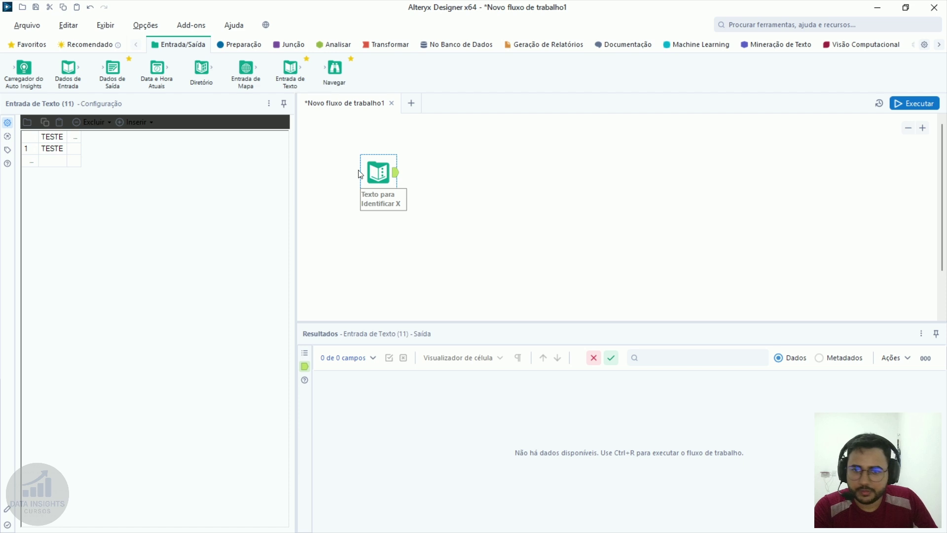
drag(367, 187, 352, 195)
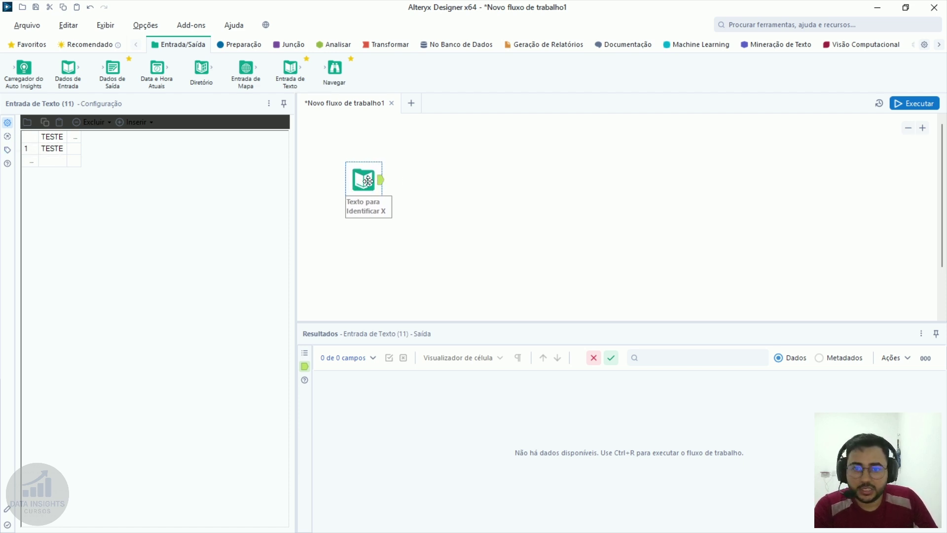
drag(368, 178, 360, 171)
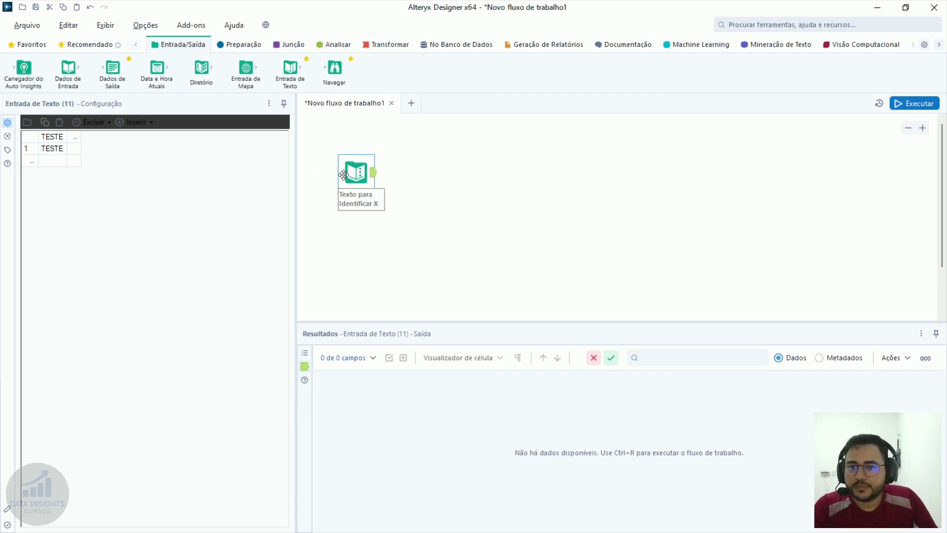
drag(361, 158, 376, 166)
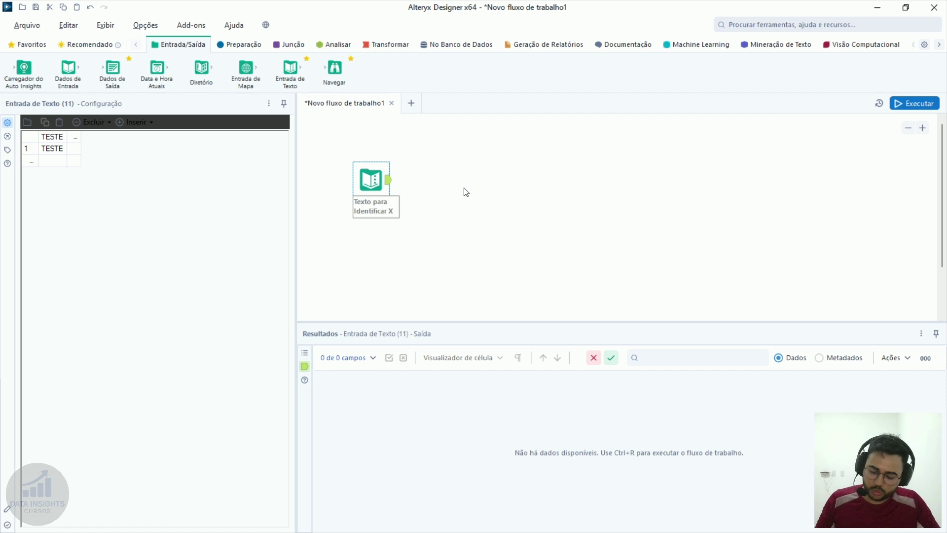
key(ctrl+r)
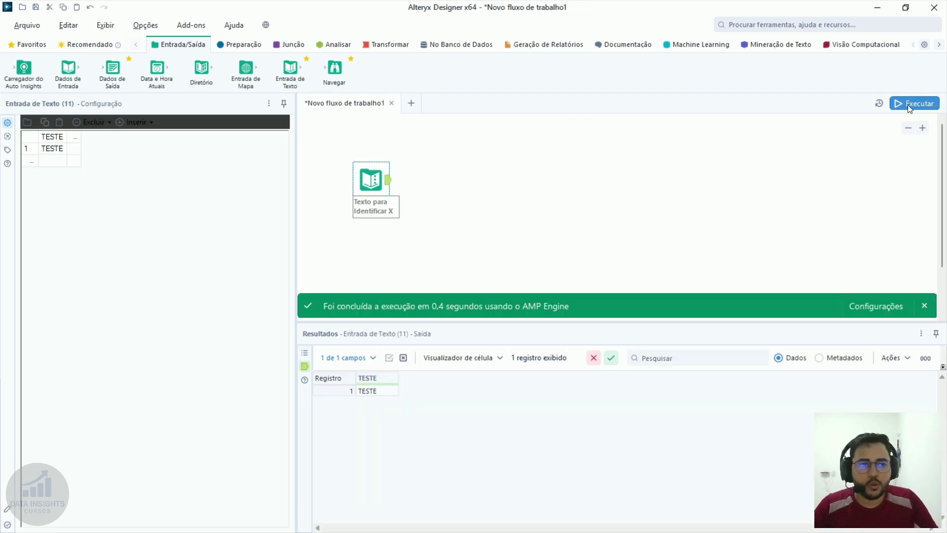
click(373, 392)
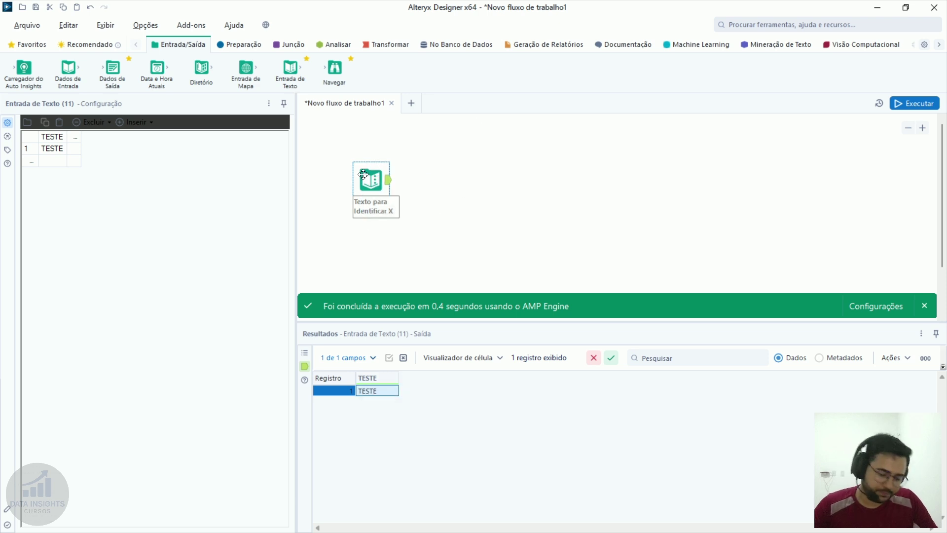
Delete the Entrada de Texto tool and place a Dados de Entrada tool on the canvas instead
key(Delete)
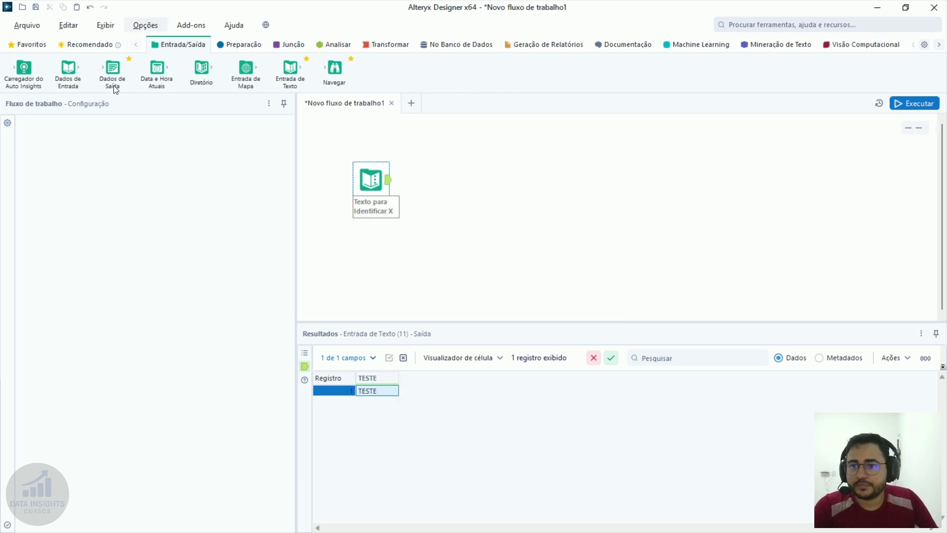
drag(65, 86, 384, 173)
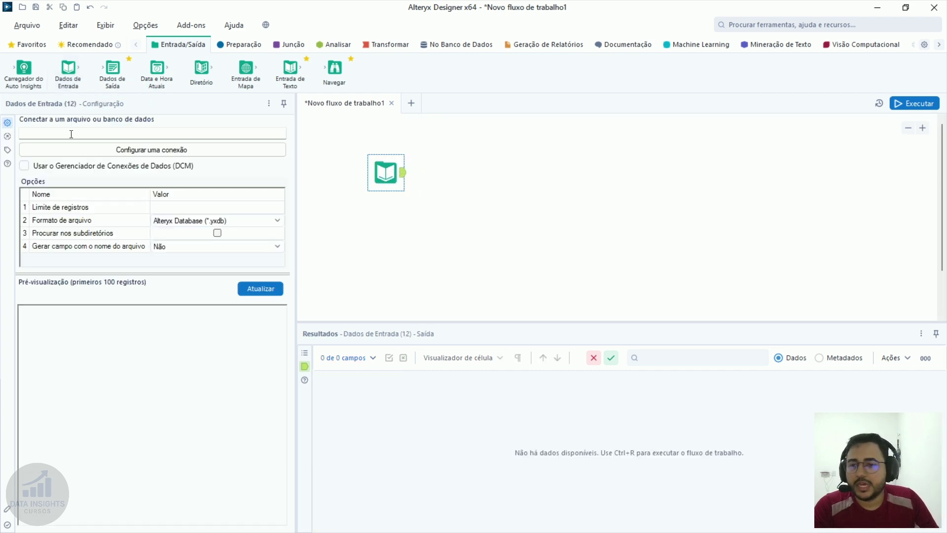
click(195, 149)
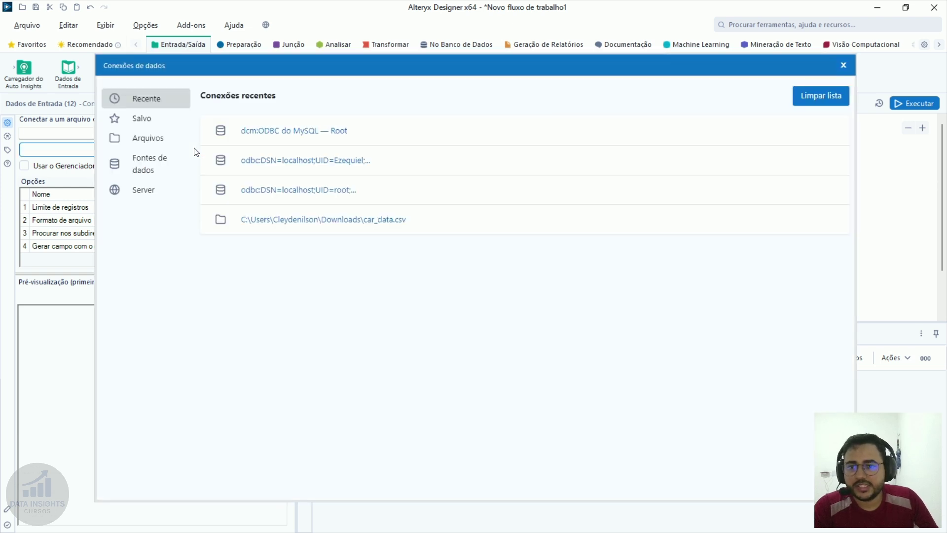
click(142, 144)
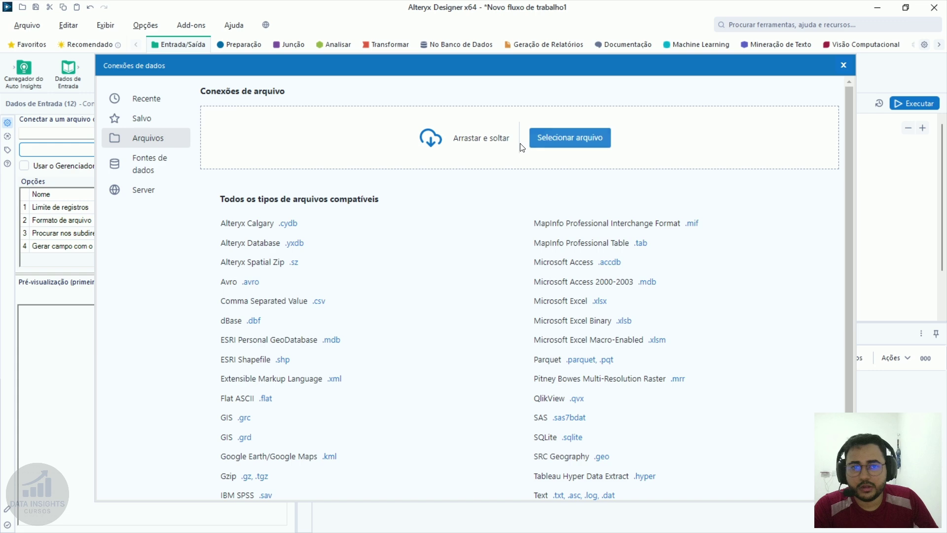
click(573, 138)
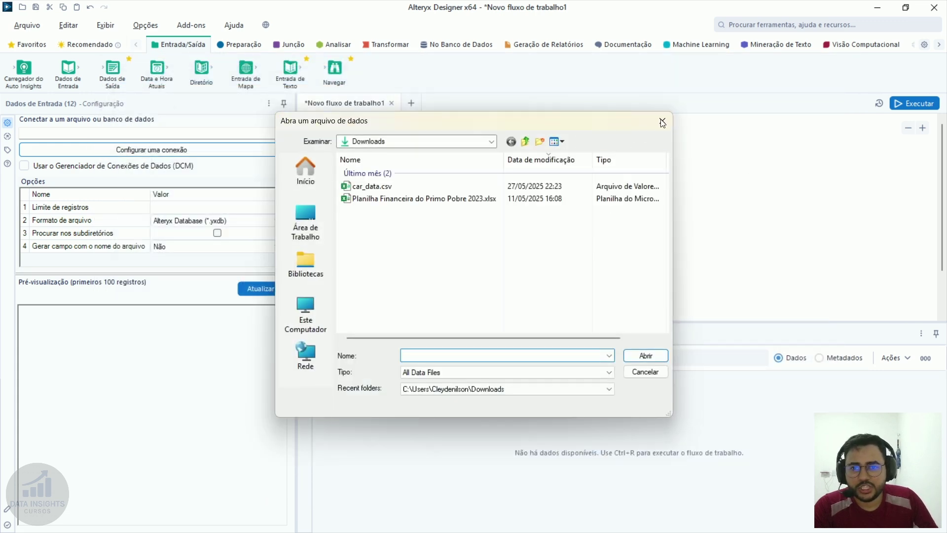
click(663, 121)
Review the data sources and compatible file types, and connect the Dados de Entrada tool to car_data.csv in Downloads
click(171, 150)
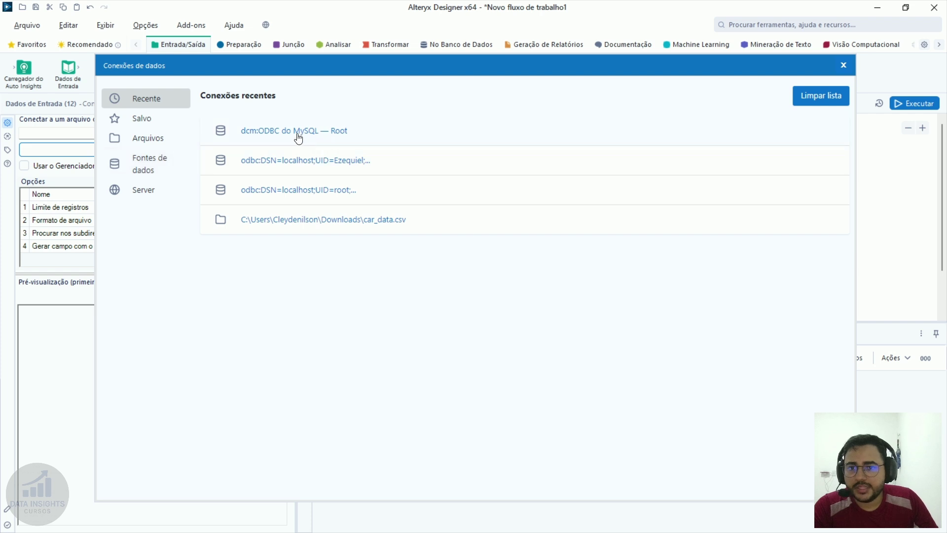
click(157, 160)
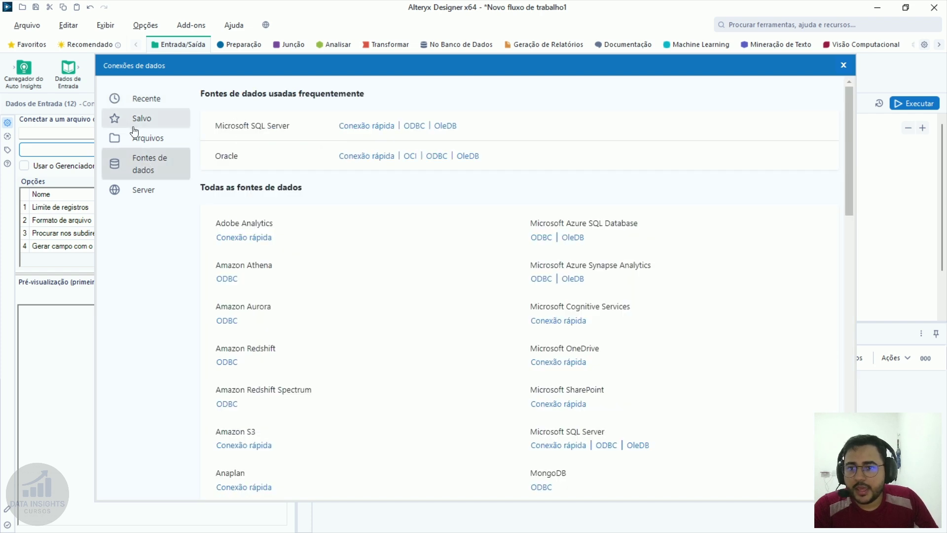
click(162, 137)
scroll(296, 217, down, 1)
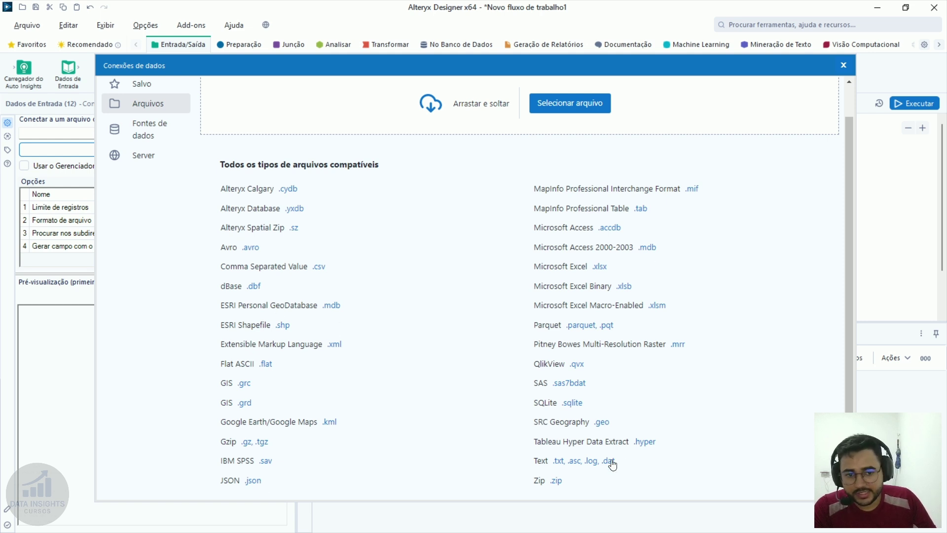
scroll(611, 463, up, 1)
click(565, 143)
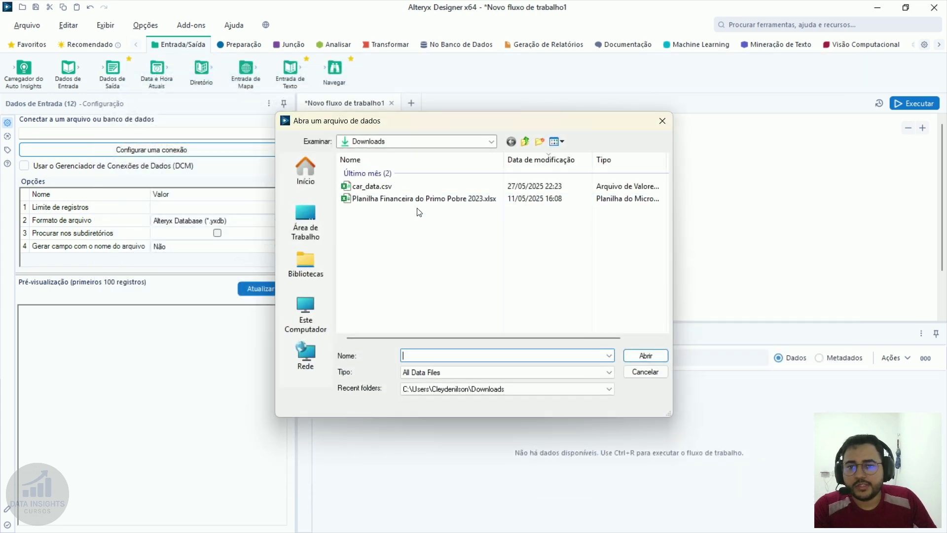
click(400, 188)
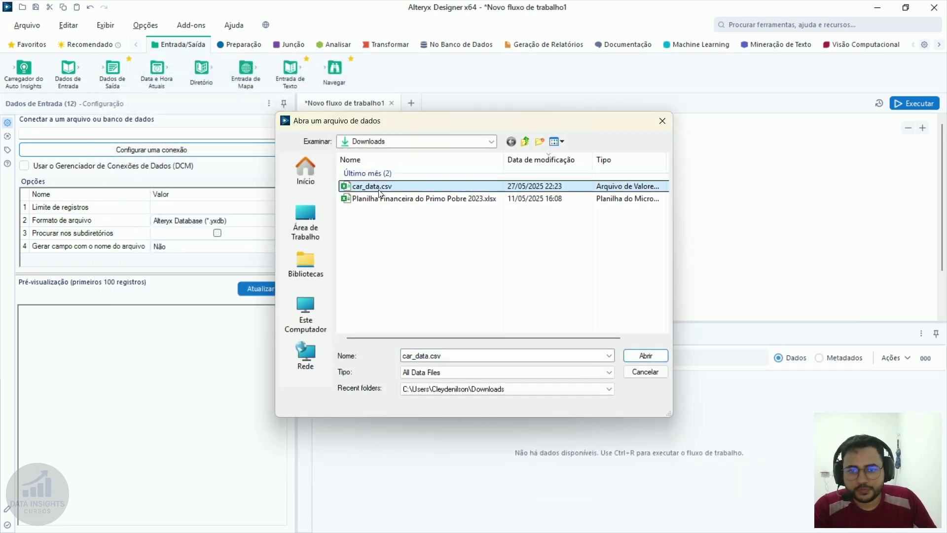
click(645, 356)
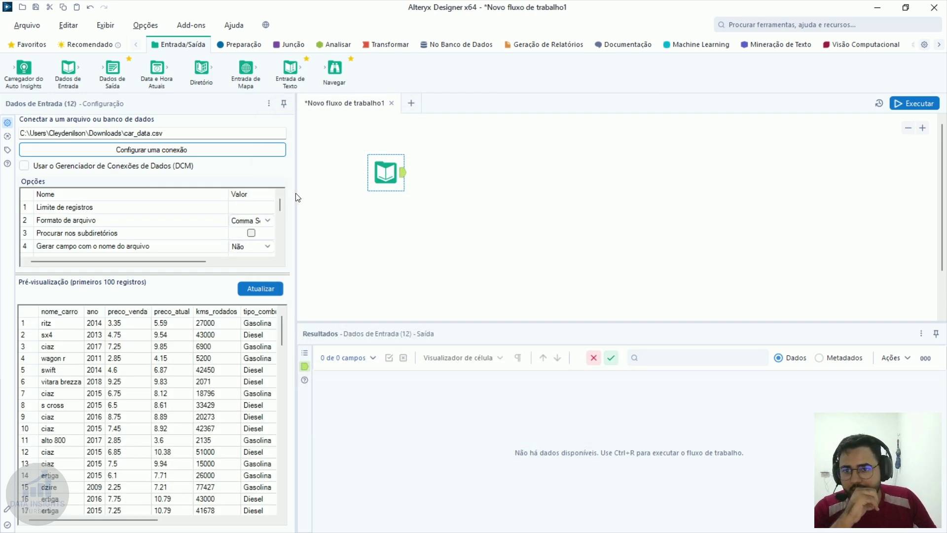
Widen the configuration pane and examine the file formats offered for the Dados de Entrada tool, keeping Comma Separated Value (*.csv)
drag(296, 209, 396, 228)
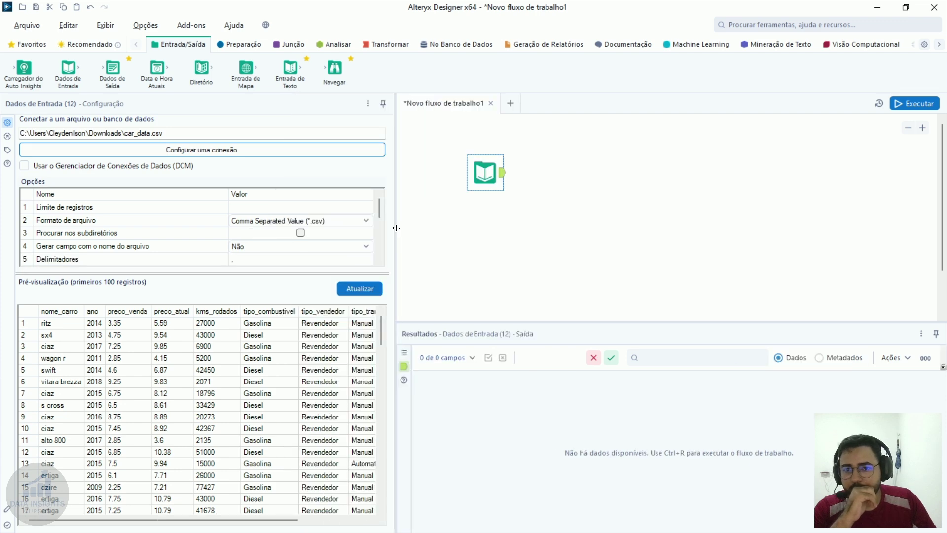
click(329, 221)
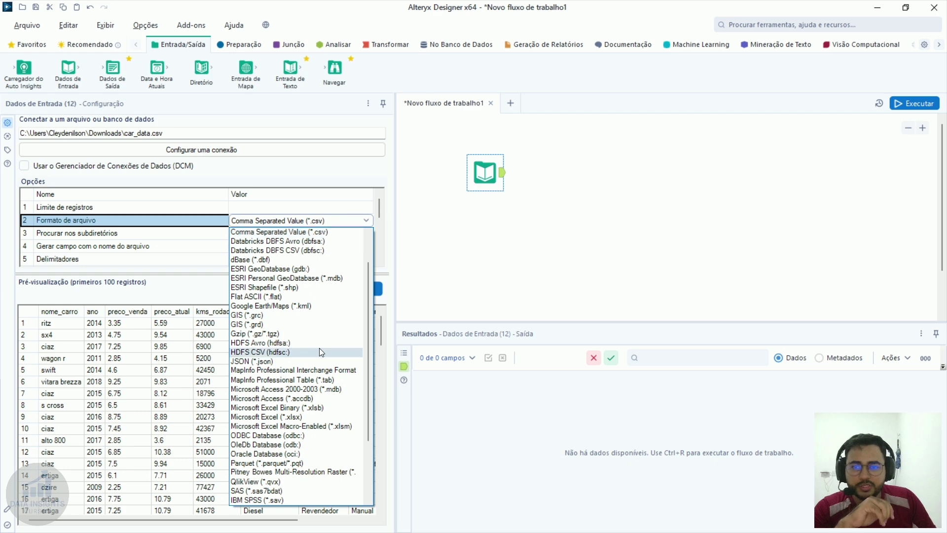
scroll(318, 348, up, 2)
scroll(317, 282, down, 5)
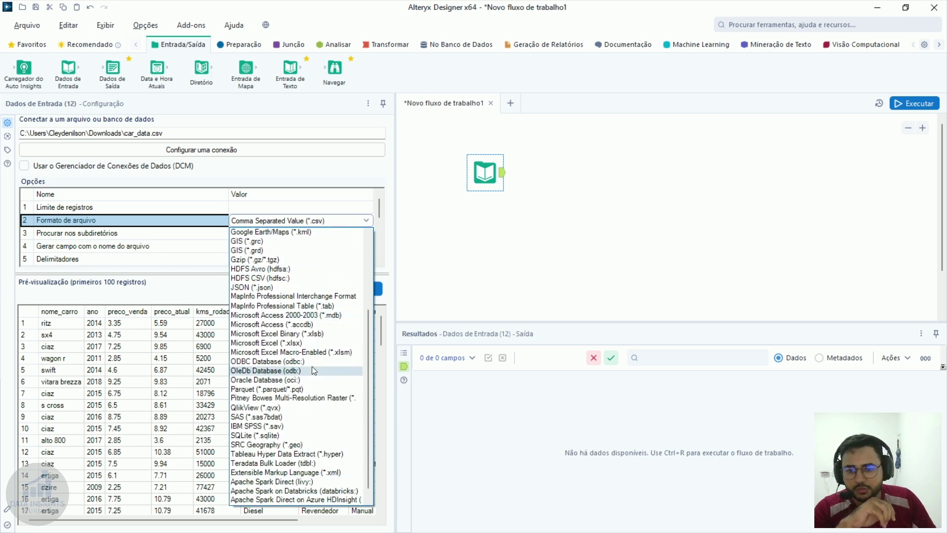
scroll(301, 394, up, 5)
scroll(296, 331, down, 5)
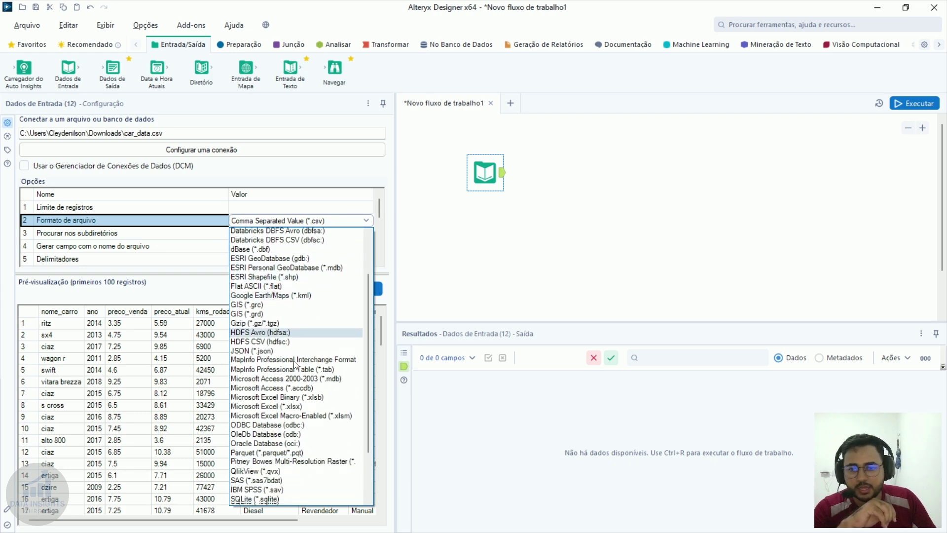
scroll(304, 245, up, 5)
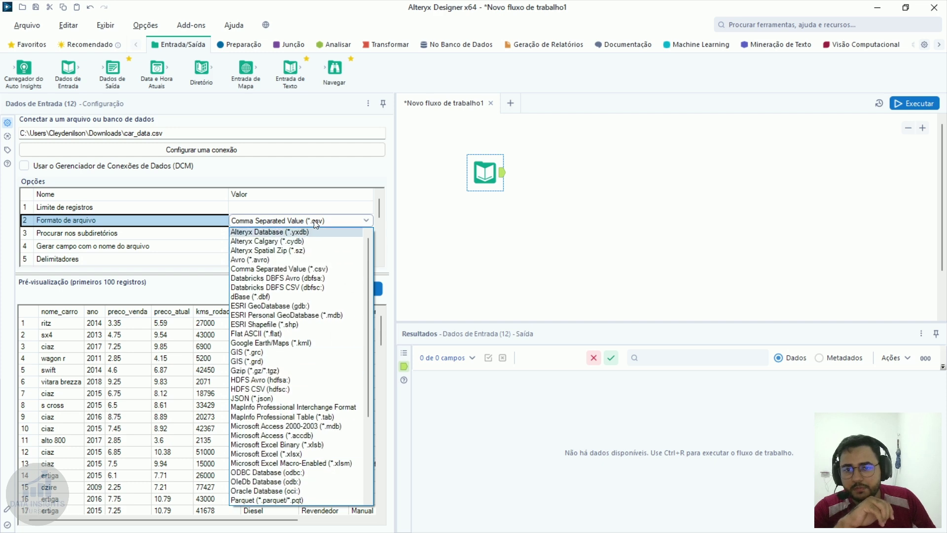
key(Escape)
Set Gerar campo com o nome do arquivo to Somente nome do arquivo
click(279, 245)
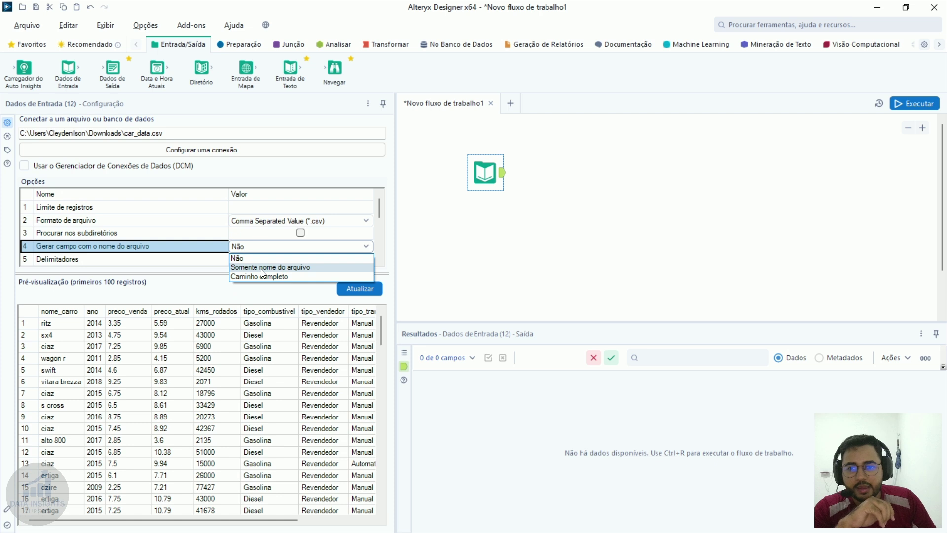
click(263, 268)
Try a semicolon as the delimiter for car_data.csv and refresh the data preview
click(380, 264)
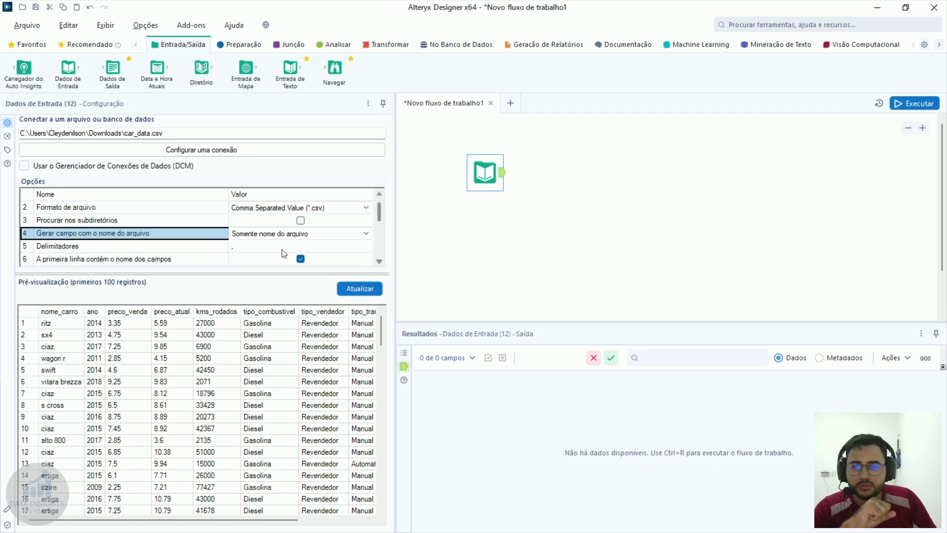
click(281, 249)
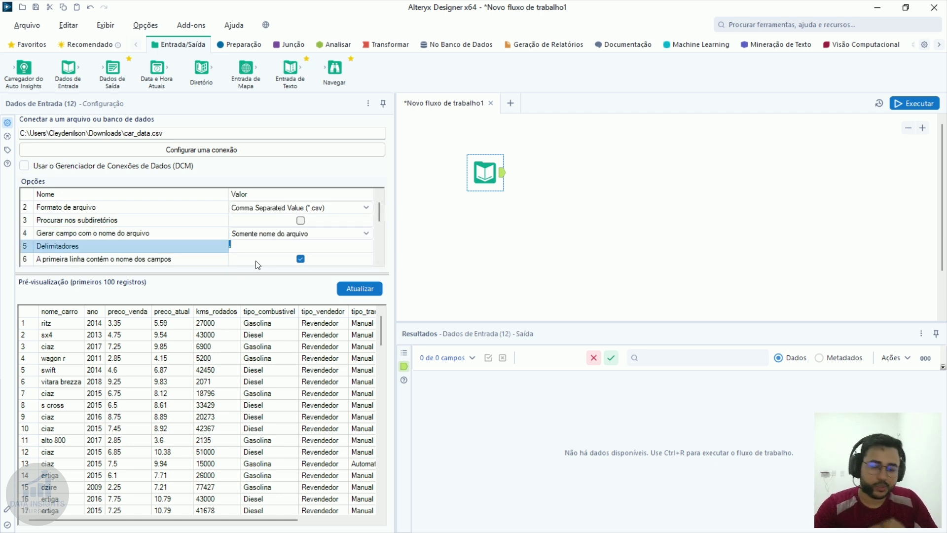
text(;)
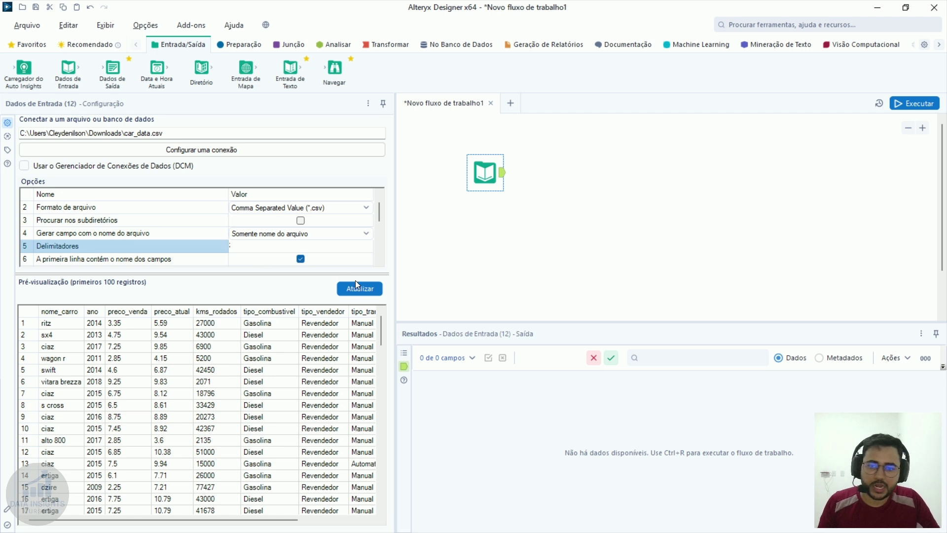
click(355, 288)
Set the delimiter back to a comma, refresh the data preview and check its columns through n_donos
click(253, 246)
key(BackSpace)
text(,)
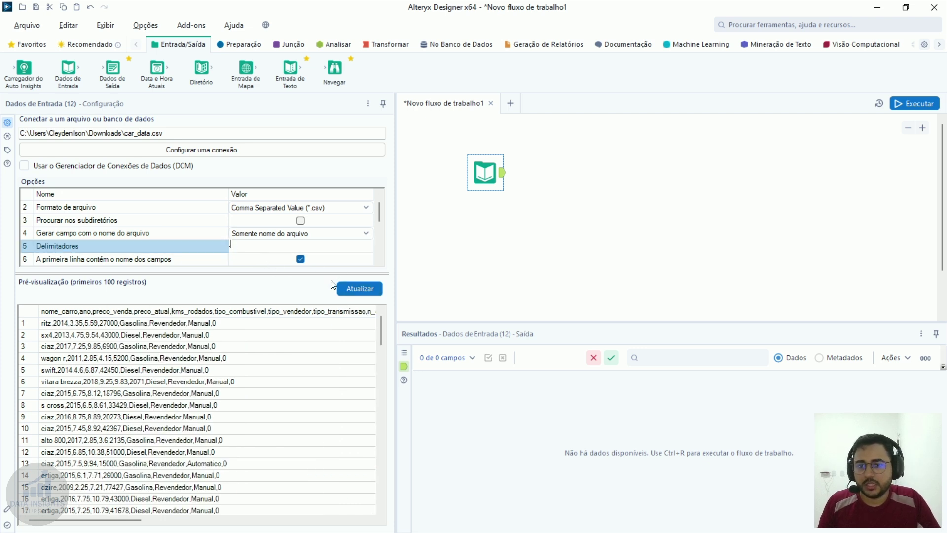
click(351, 290)
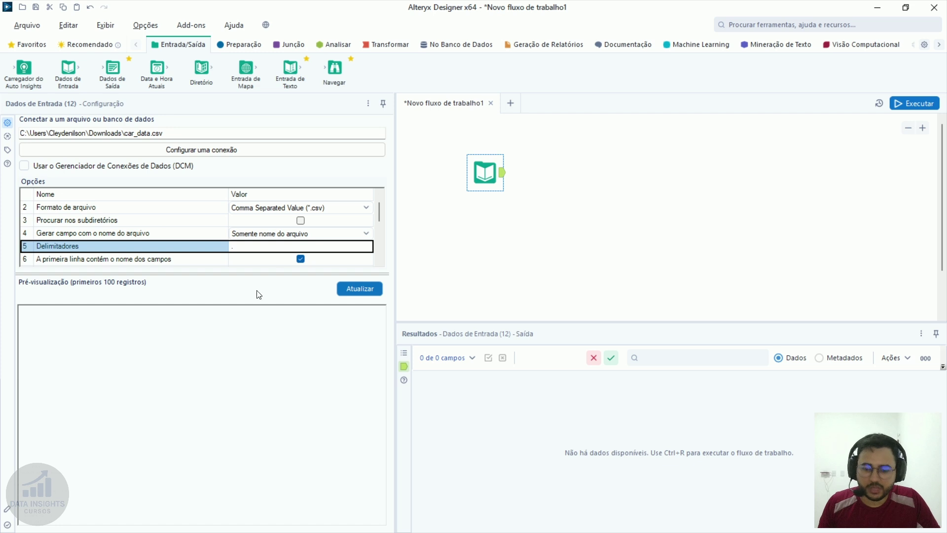
click(358, 286)
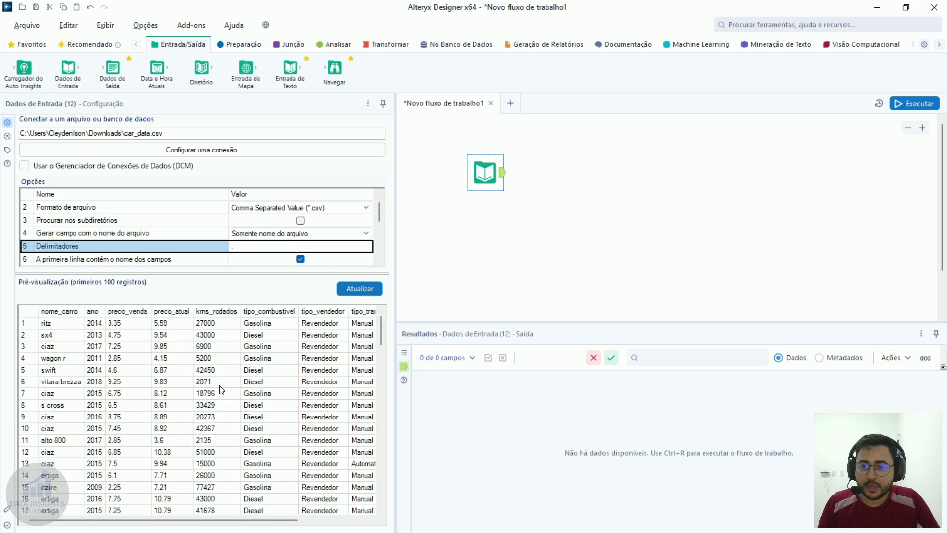
click(108, 371)
scroll(52, 483, right, 3)
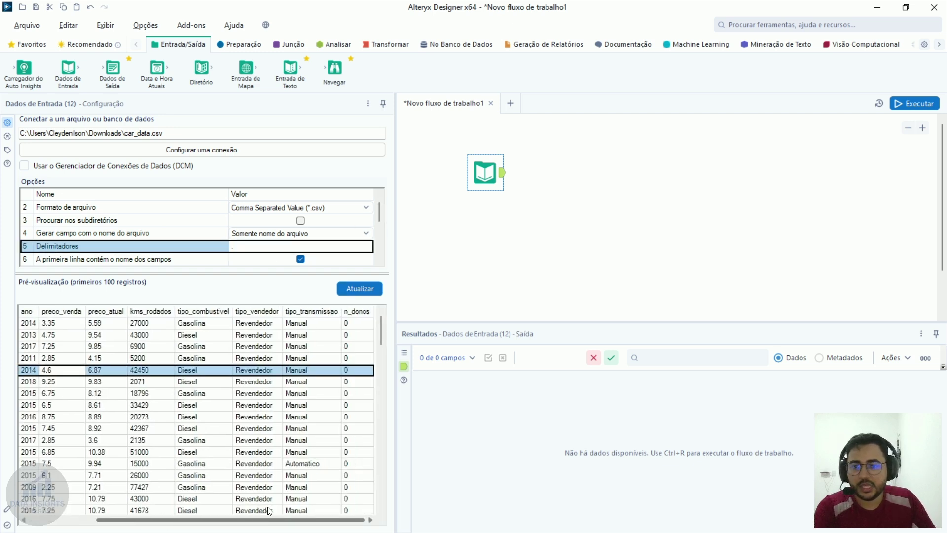
Look through the car_data.csv preview down to its last record and return to the first rows
scroll(51, 483, left, 3)
scroll(51, 484, down, 20)
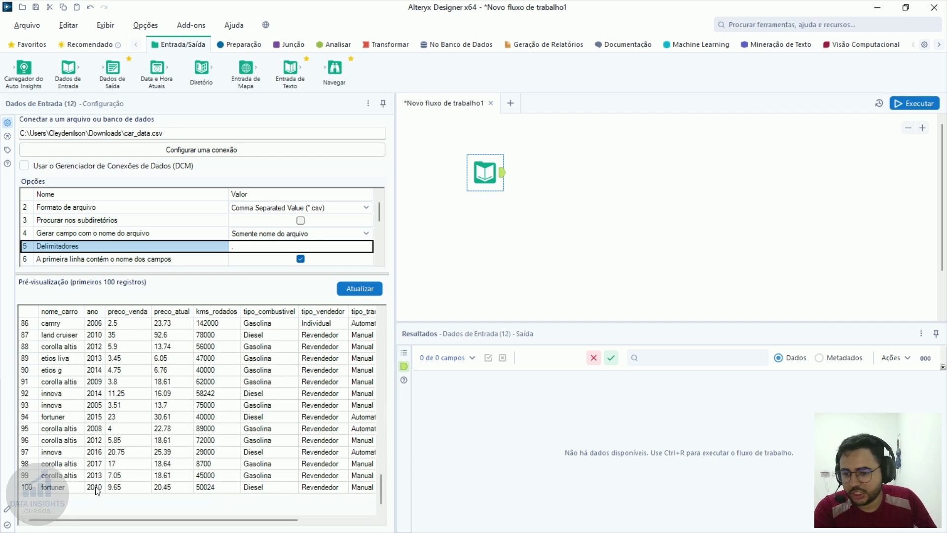
scroll(93, 494, up, 20)
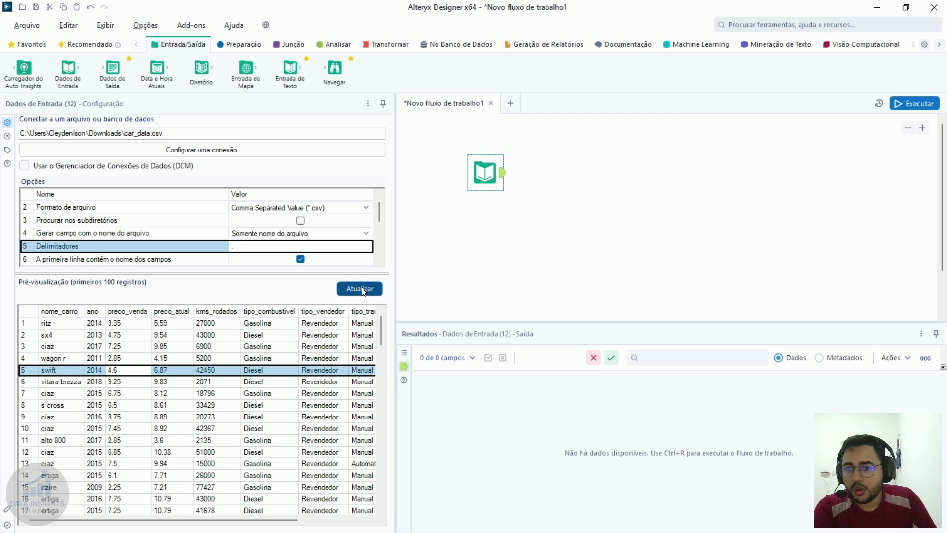
Enlarge the options area and set Comprimento do campo to 999999 for car_data.csv
drag(345, 273, 343, 308)
click(137, 263)
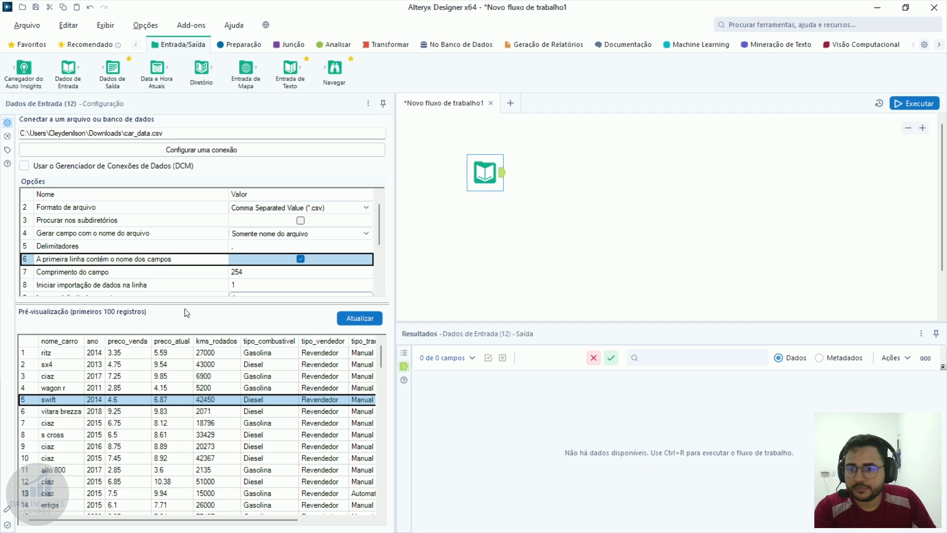
click(101, 275)
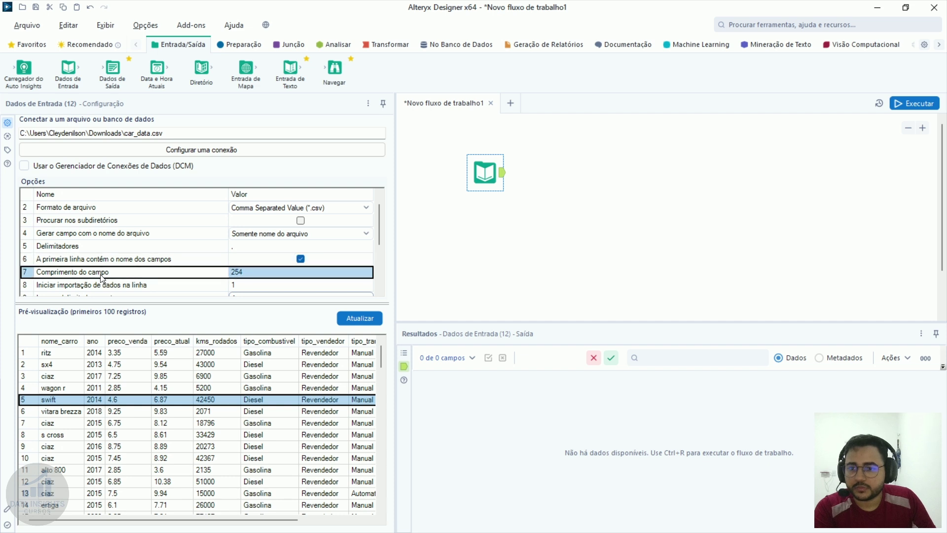
drag(70, 375, 102, 401)
drag(129, 367, 367, 423)
click(241, 274)
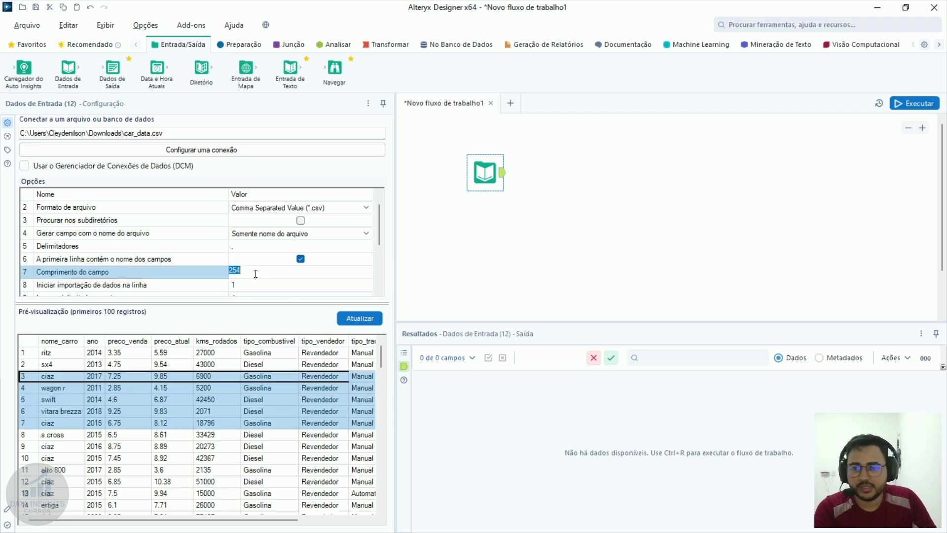
text(999999)
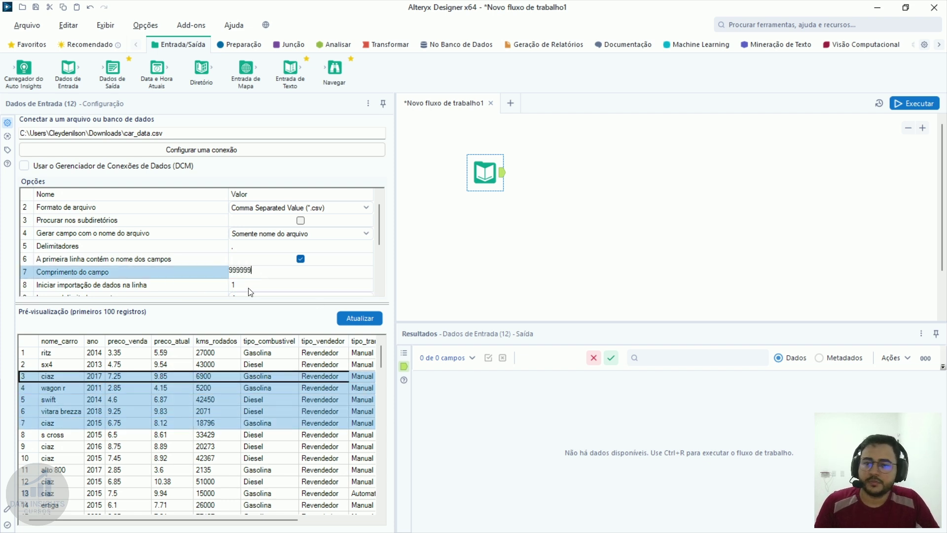
key(Return)
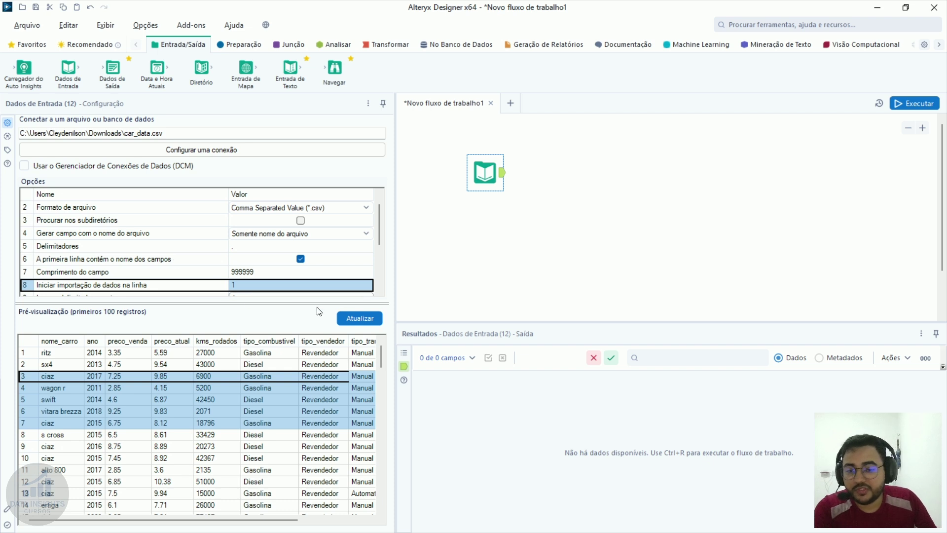
Try starting the data import at line 2 and refresh the data preview
click(379, 291)
click(379, 292)
click(271, 259)
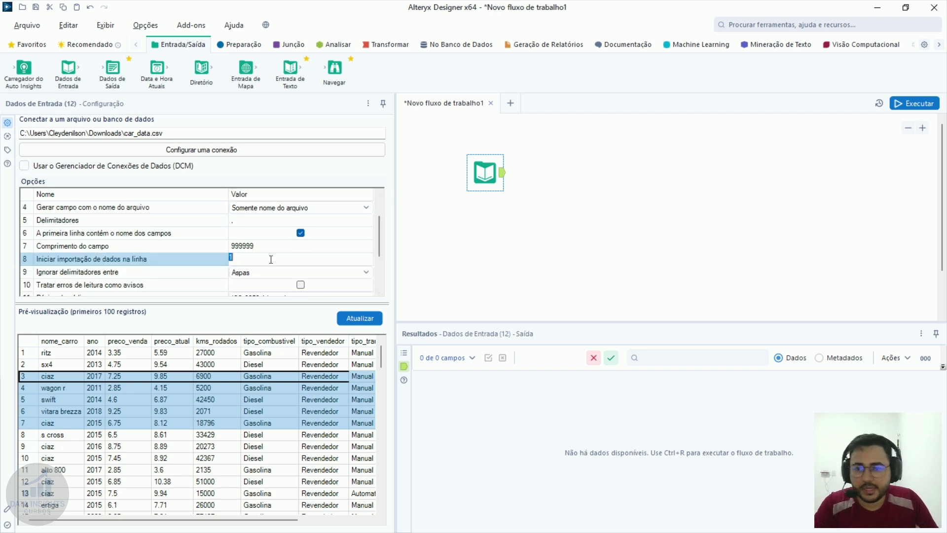
text(2)
click(352, 313)
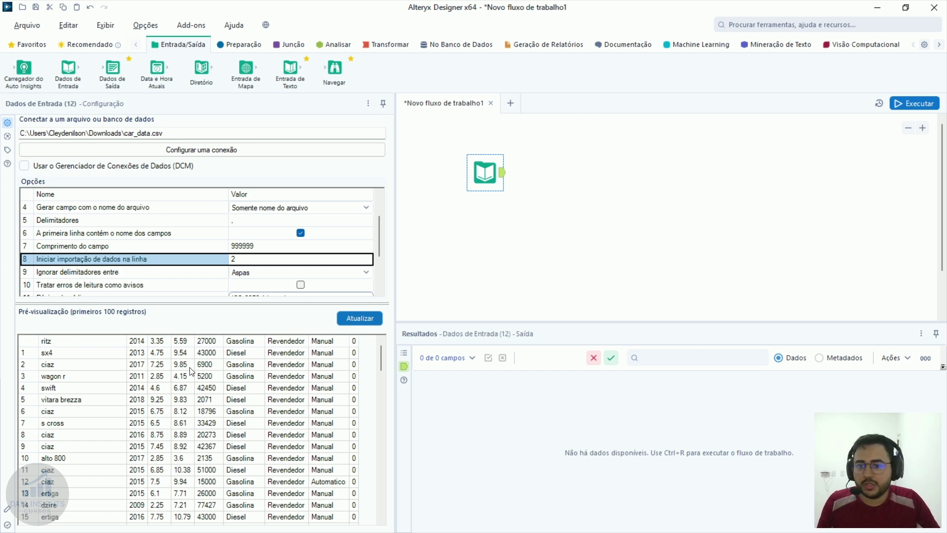
Turn off A primeira linha contém o nome dos campos, refresh the preview and check the first rows
click(301, 234)
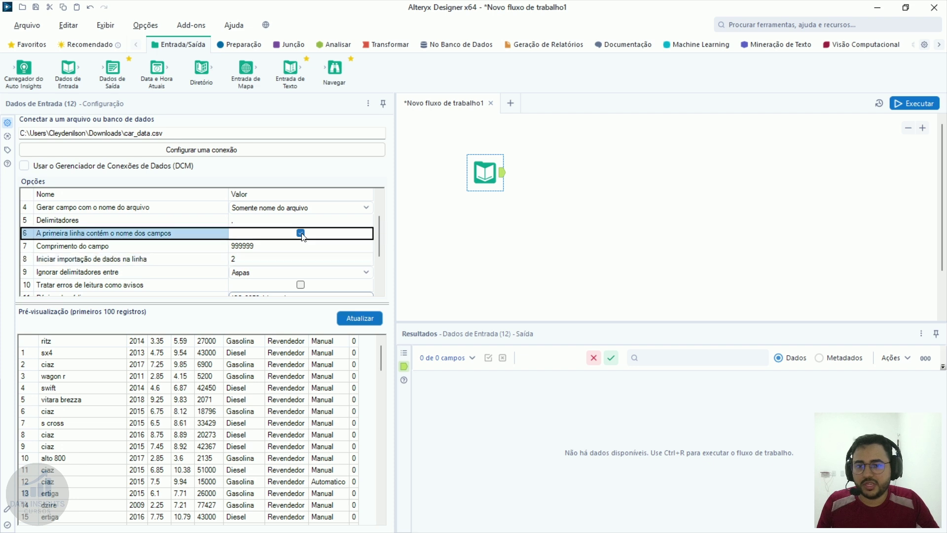
click(301, 233)
click(360, 319)
click(228, 357)
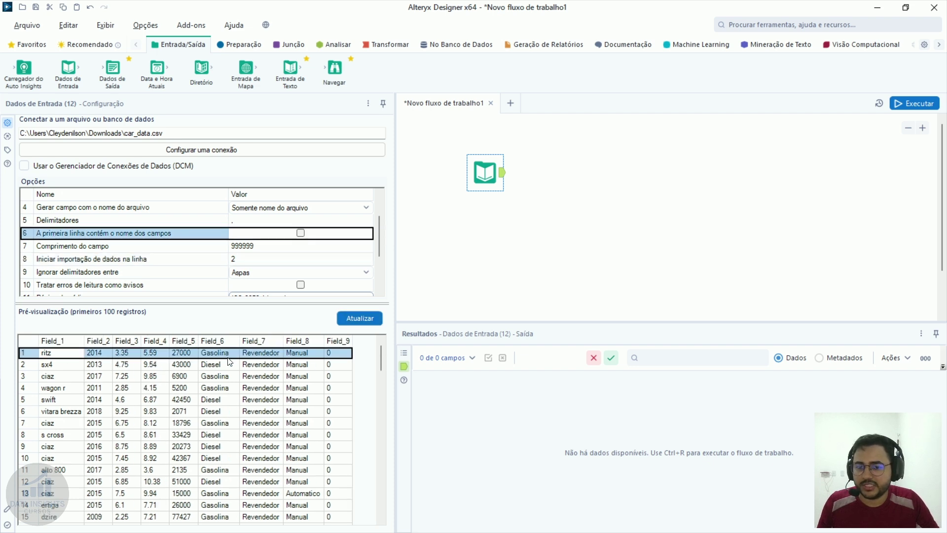
drag(229, 362, 267, 469)
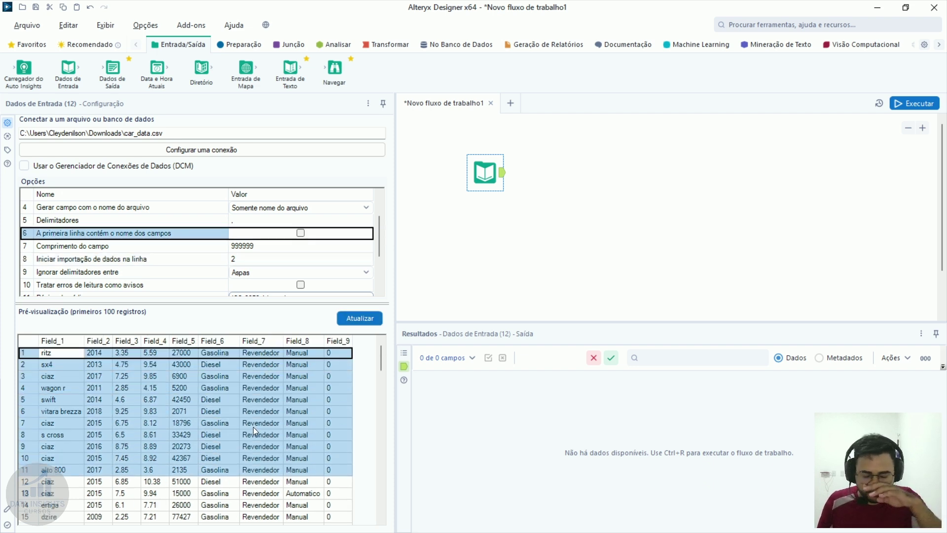
Re-enable A primeira linha contém o nome dos campos, set the import start line back to 1 and refresh the preview
click(301, 232)
click(268, 259)
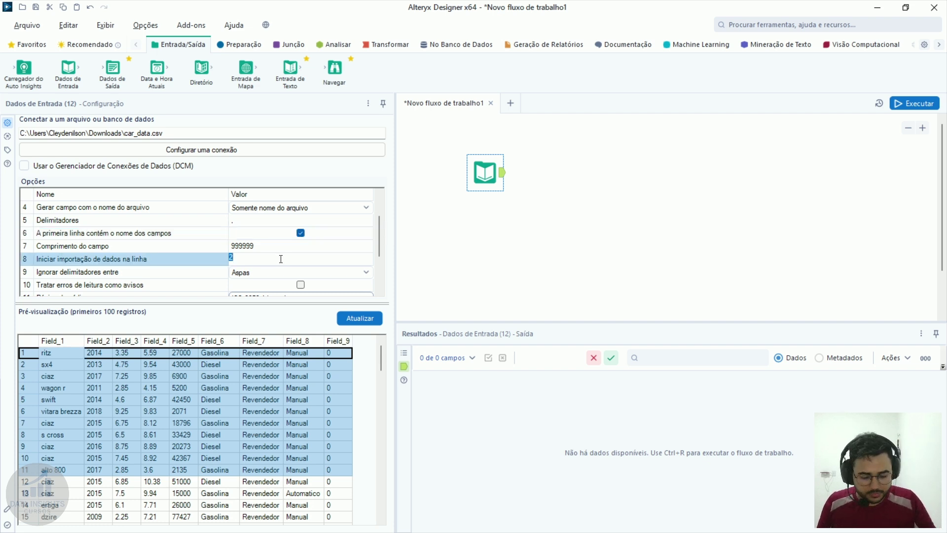
text(1)
key(Return)
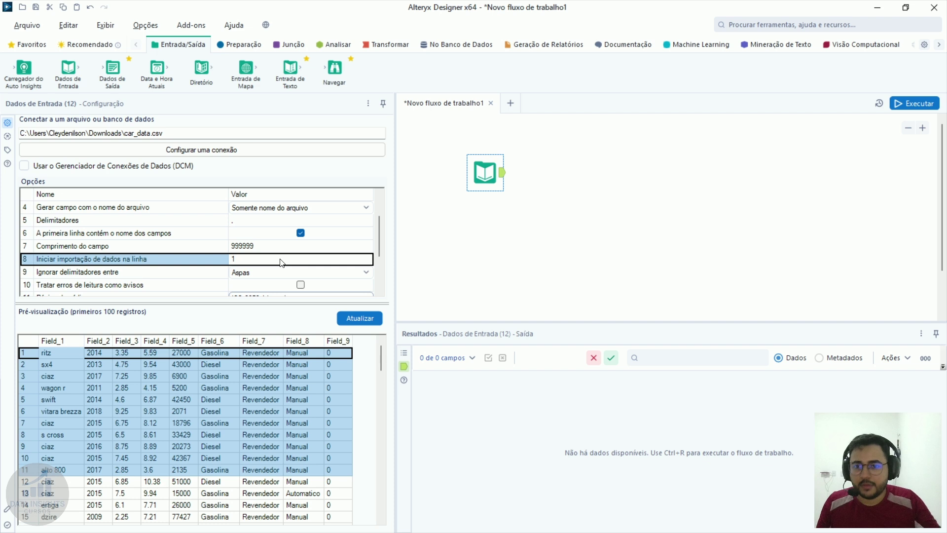
click(339, 325)
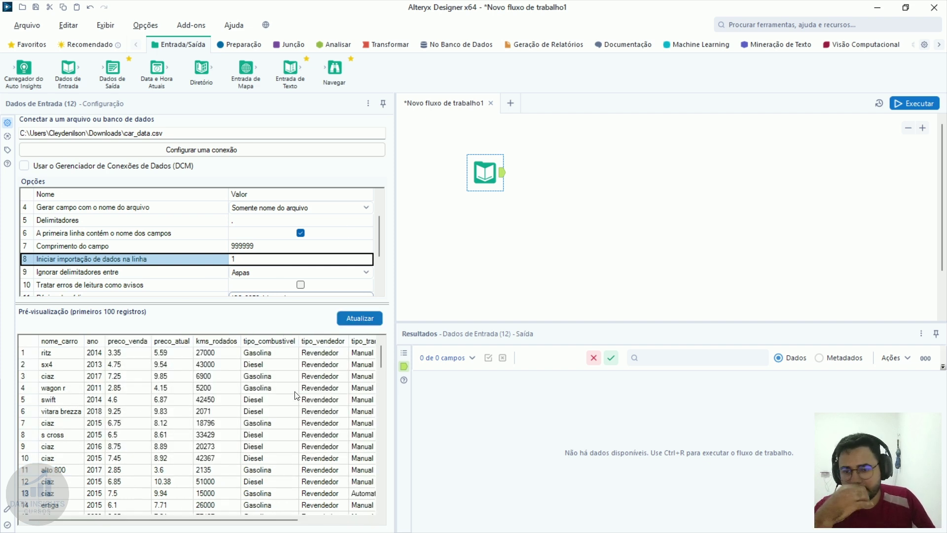
Try \0 as the delimiter, refresh the data preview and look over the records
click(250, 224)
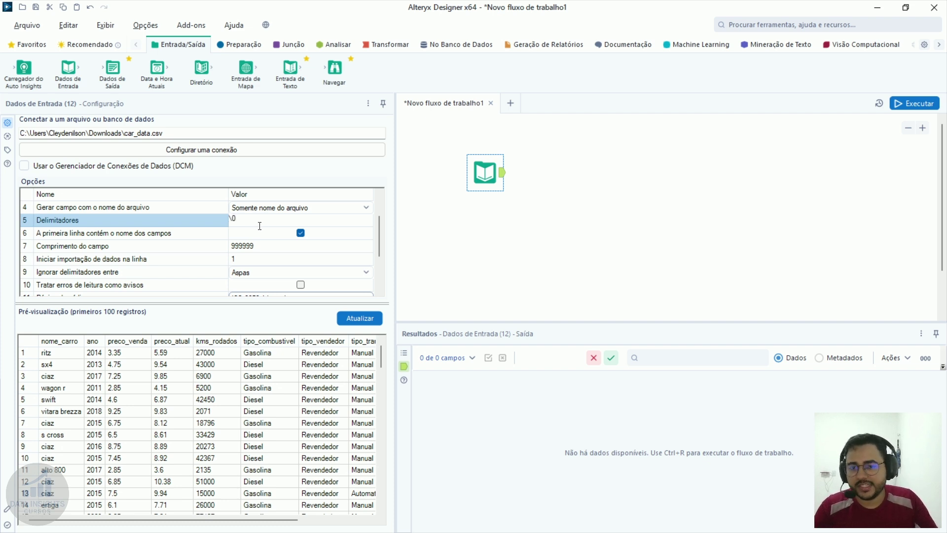
drag(260, 225, 230, 226)
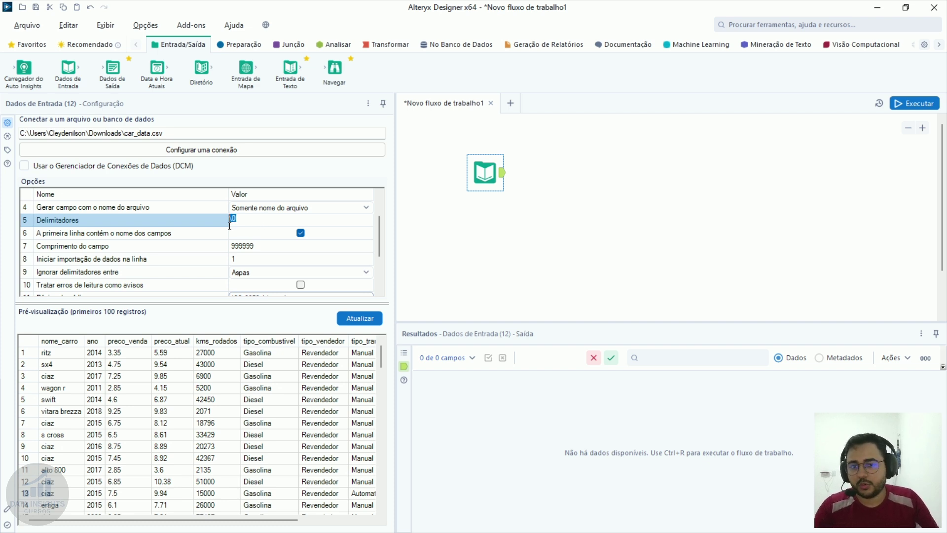
click(360, 320)
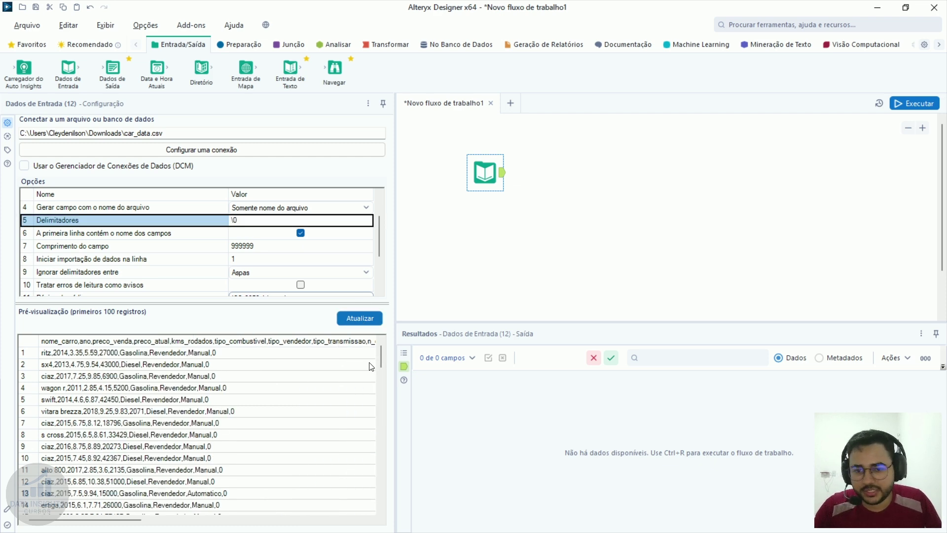
scroll(193, 510, right, 2)
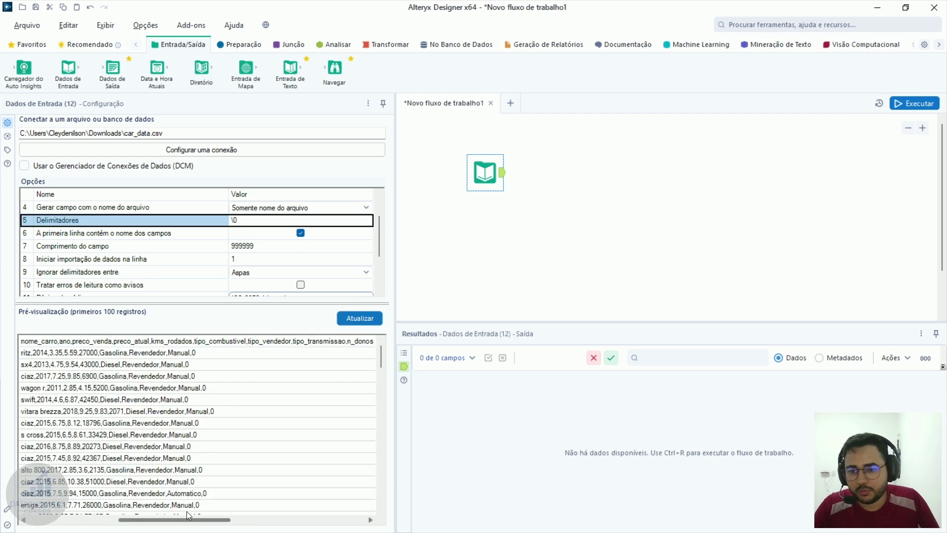
scroll(192, 510, left, 2)
scroll(116, 404, down, 9)
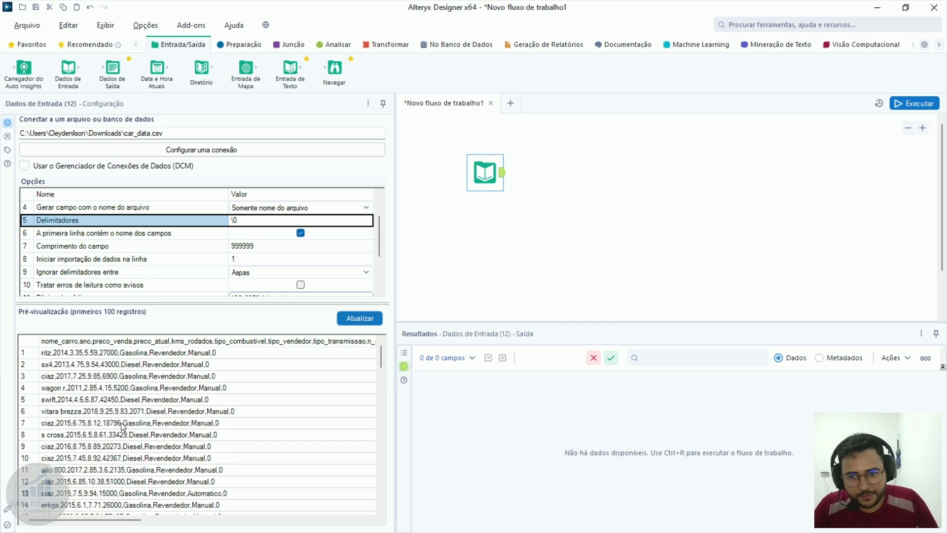
scroll(122, 424, up, 9)
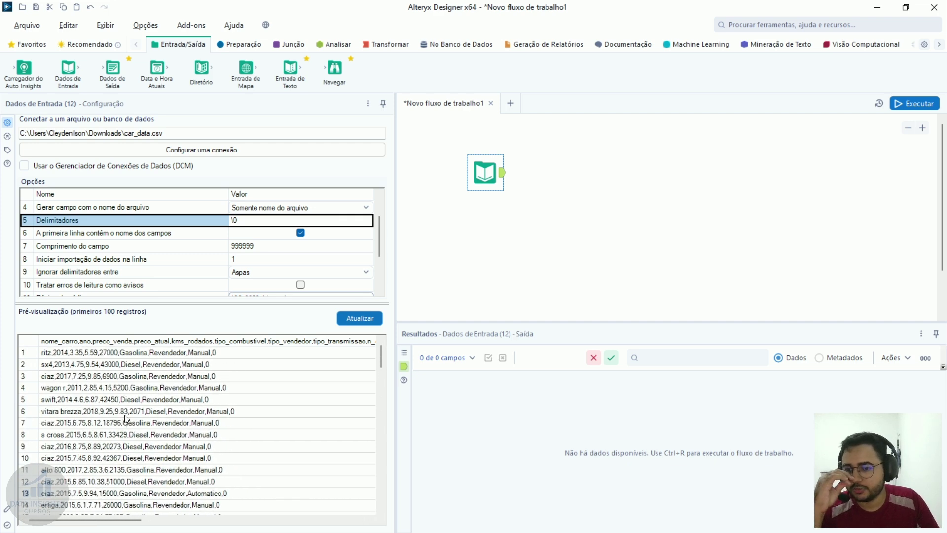
Try \t and \s as delimiters, refreshing the data preview for each one
click(273, 225)
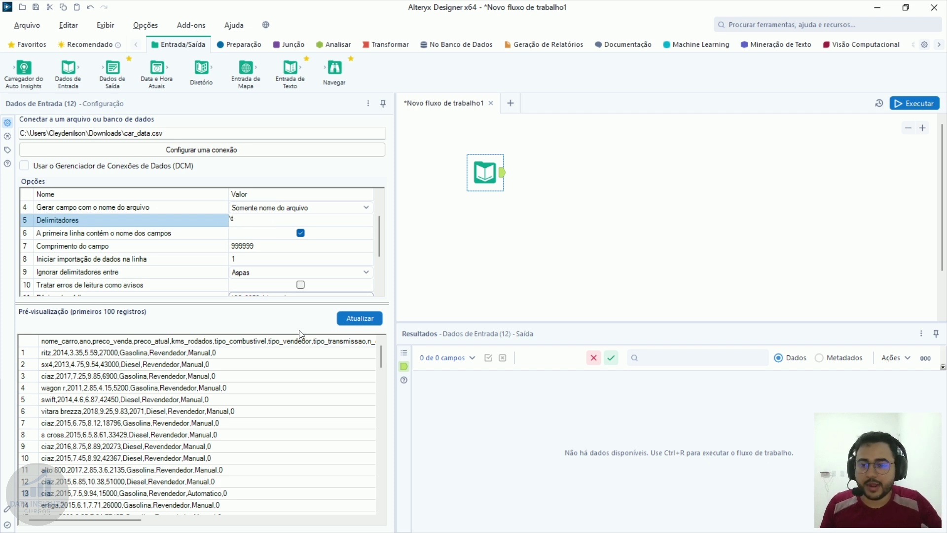
click(358, 318)
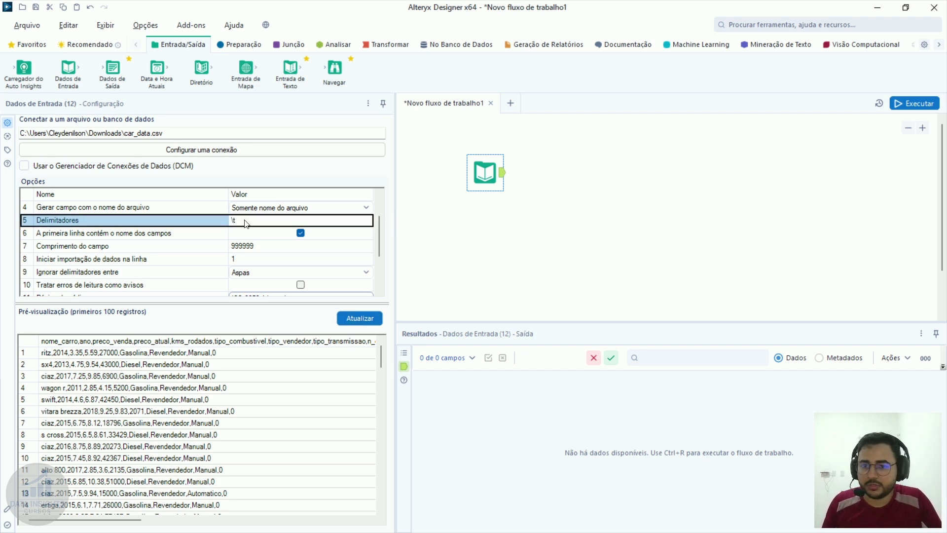
click(262, 222)
click(364, 320)
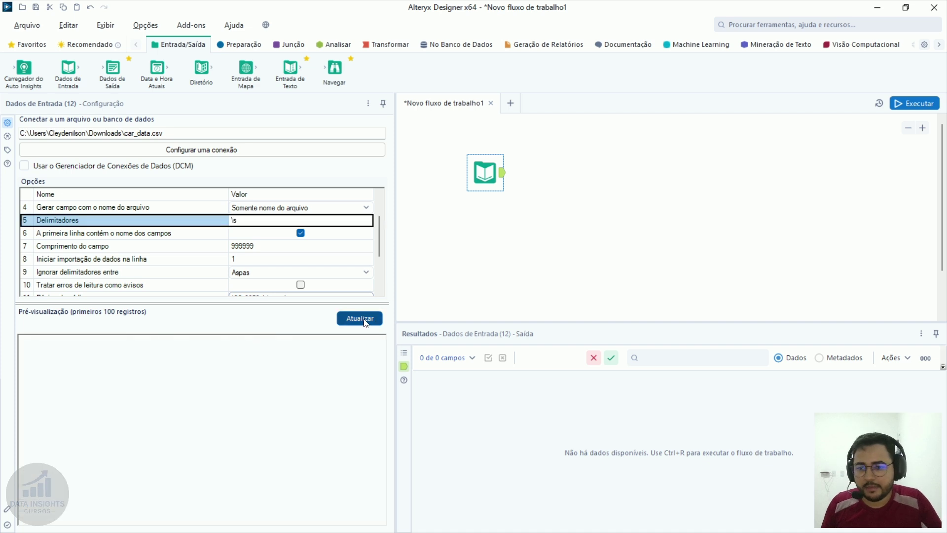
Return the delimiter to \0 and refresh the data preview
click(272, 219)
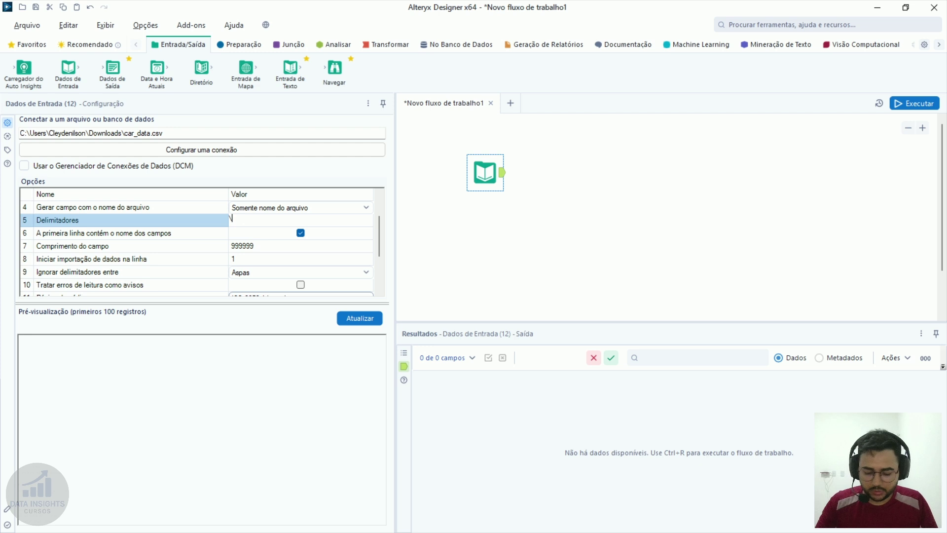
text(0)
click(348, 318)
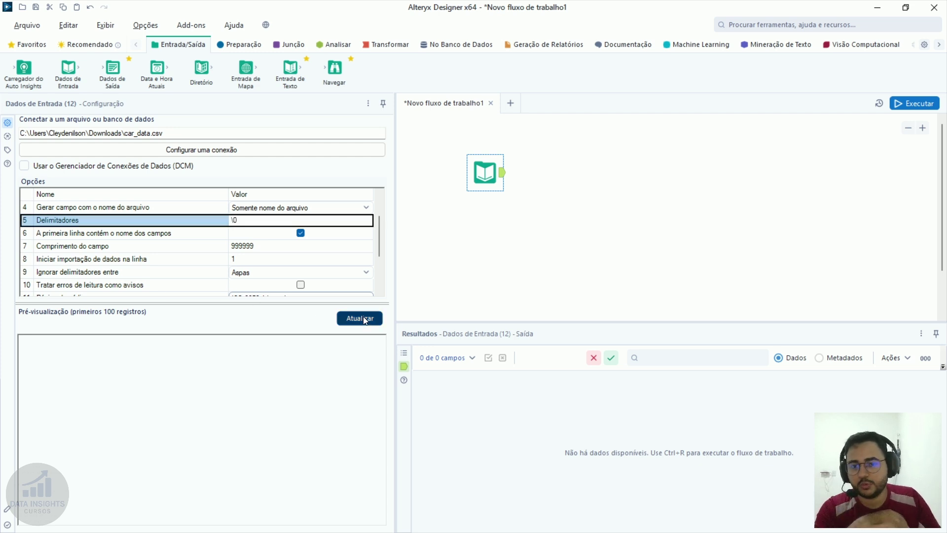
Restore the comma as the delimiter and refresh the data preview
click(294, 220)
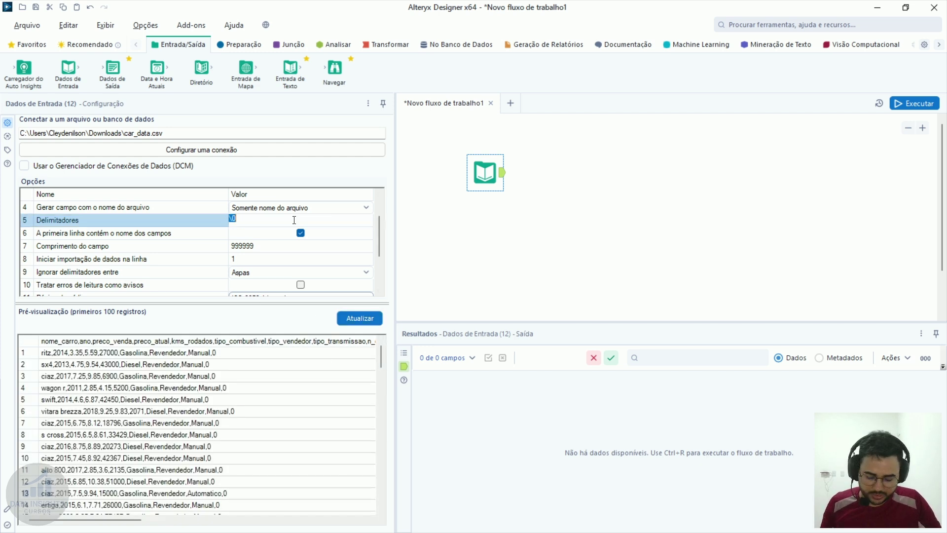
key(BackSpace)
text(,)
click(359, 319)
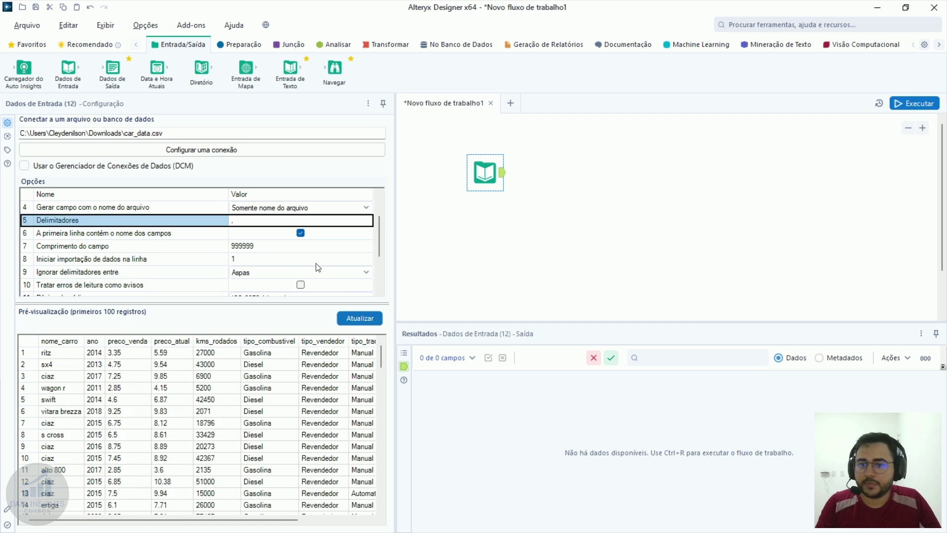
Examine the choices offered for Ignorar delimitadores entre, keeping Aspas
scroll(374, 268, down, 1)
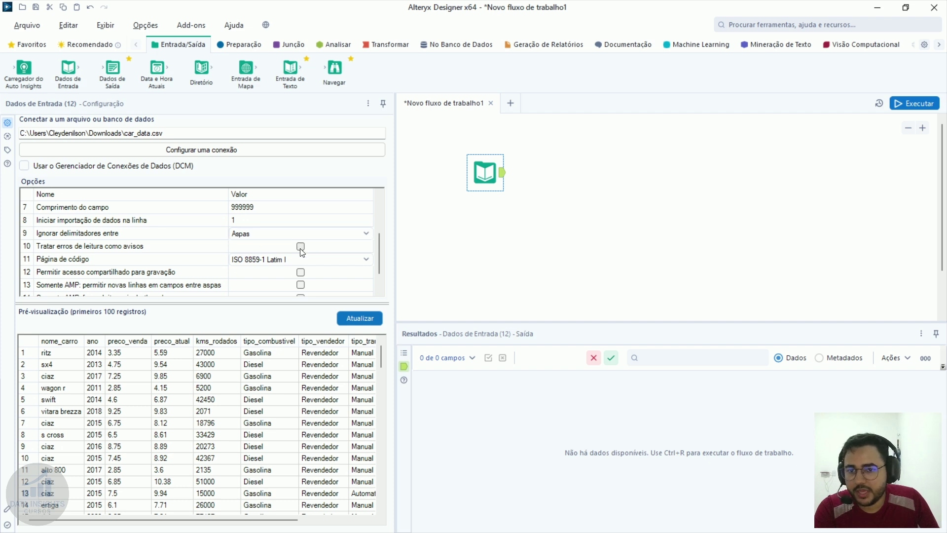
scroll(246, 205, up, 1)
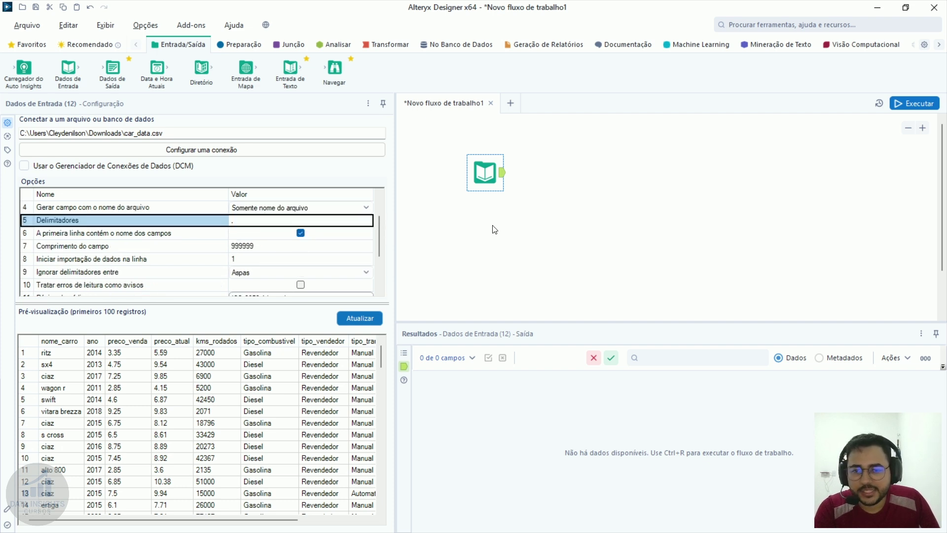
drag(248, 369, 260, 466)
click(264, 398)
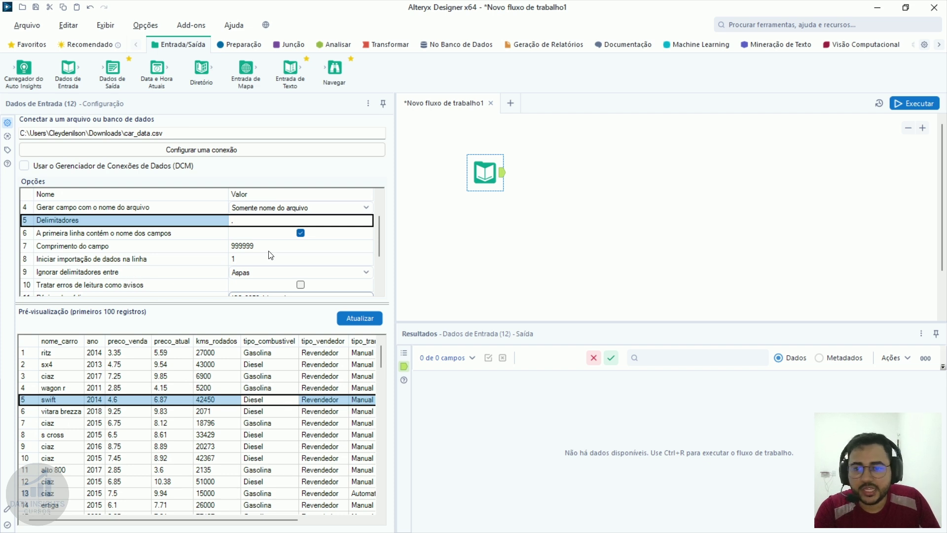
click(306, 274)
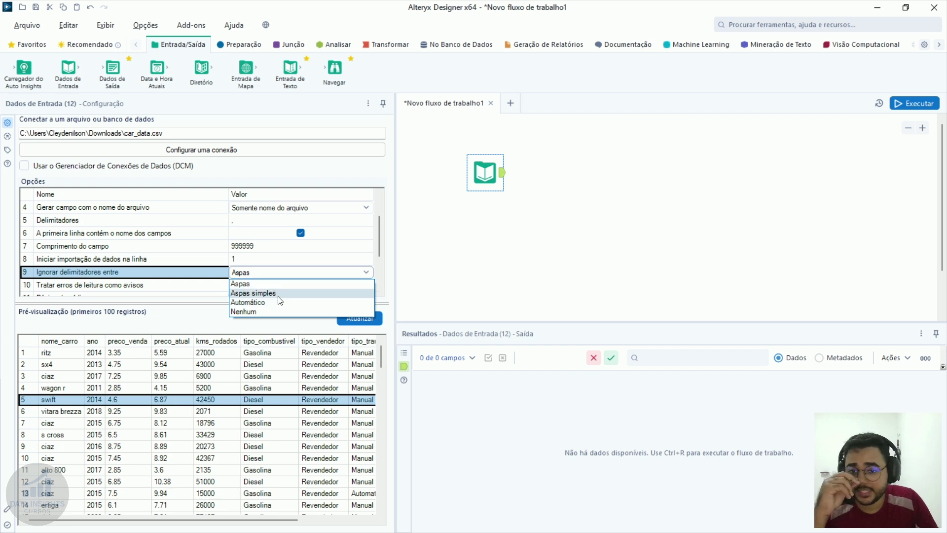
click(185, 286)
Examine Tratar erros de leitura como avisos and the Página de código choices, keeping ISO 8859-1 Latim I
scroll(186, 285, down, 1)
scroll(187, 283, down, 1)
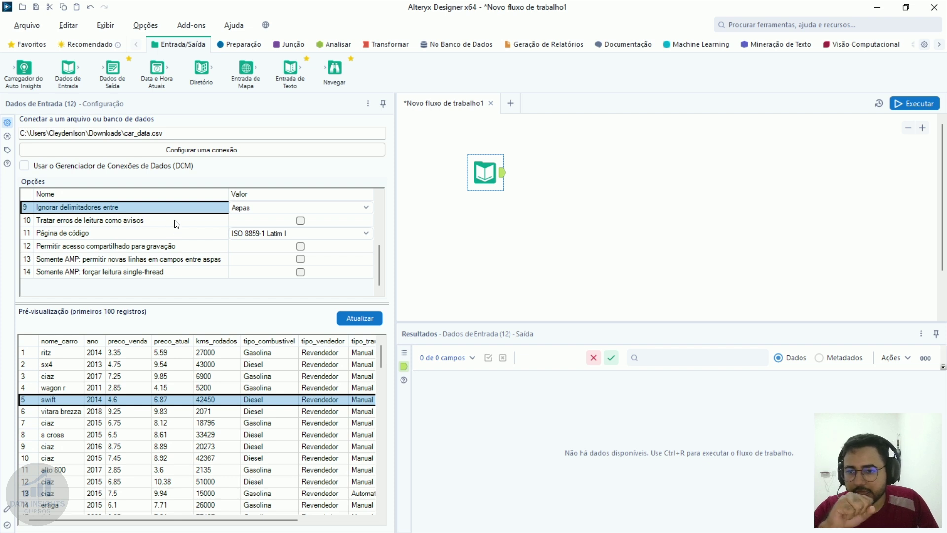
click(147, 225)
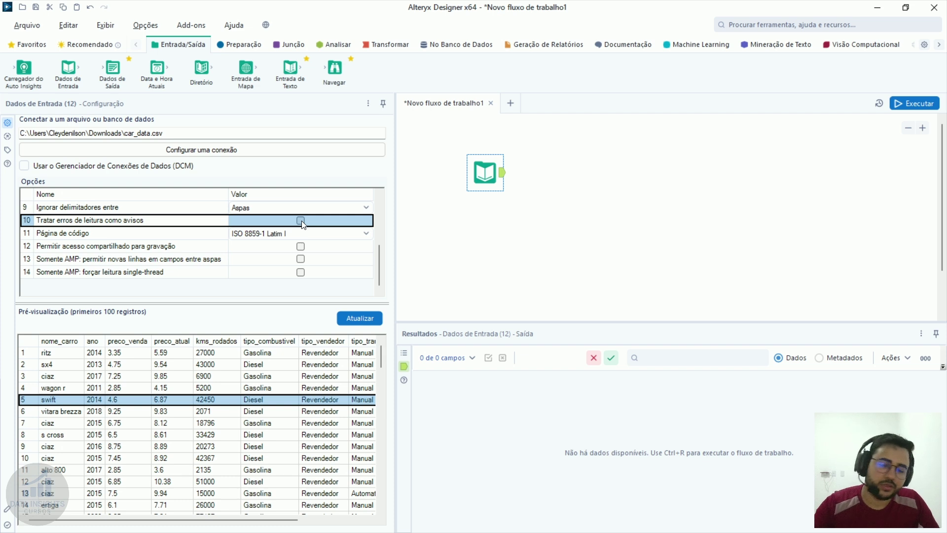
click(302, 234)
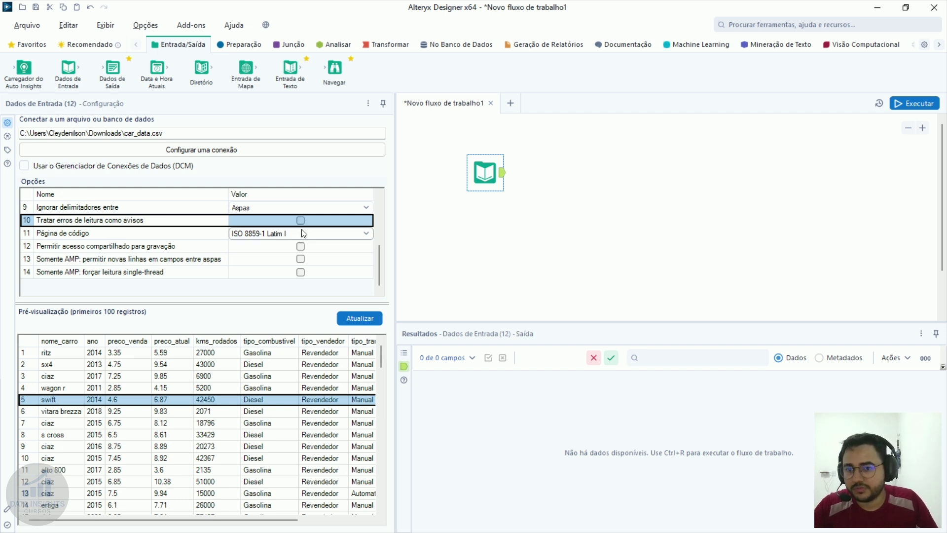
click(302, 233)
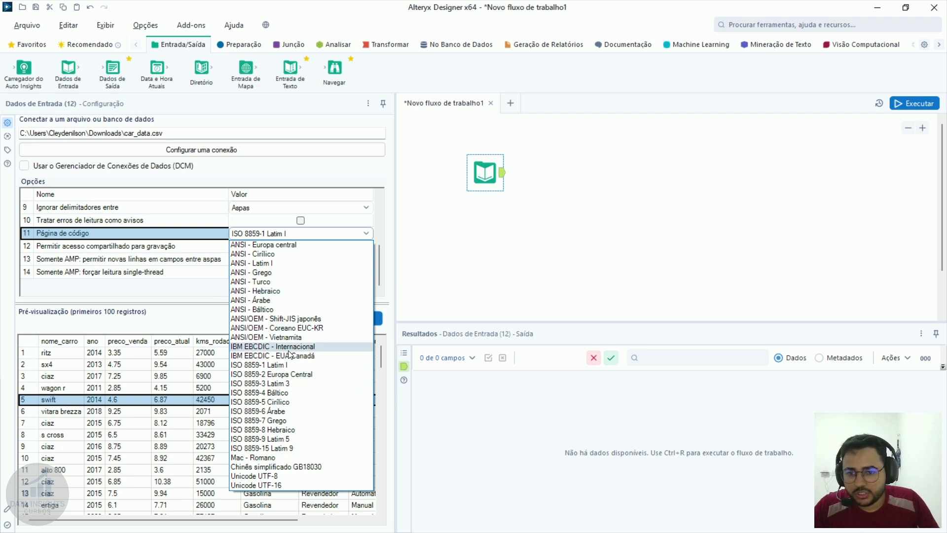
click(114, 239)
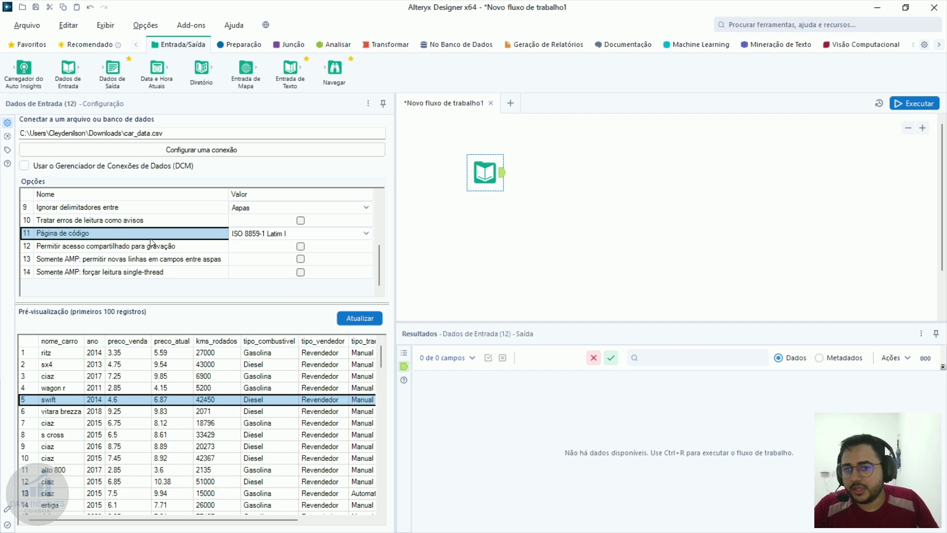
Examine the shared write access option and the two Somente AMP options for the CSV input
drag(166, 246, 180, 286)
click(148, 277)
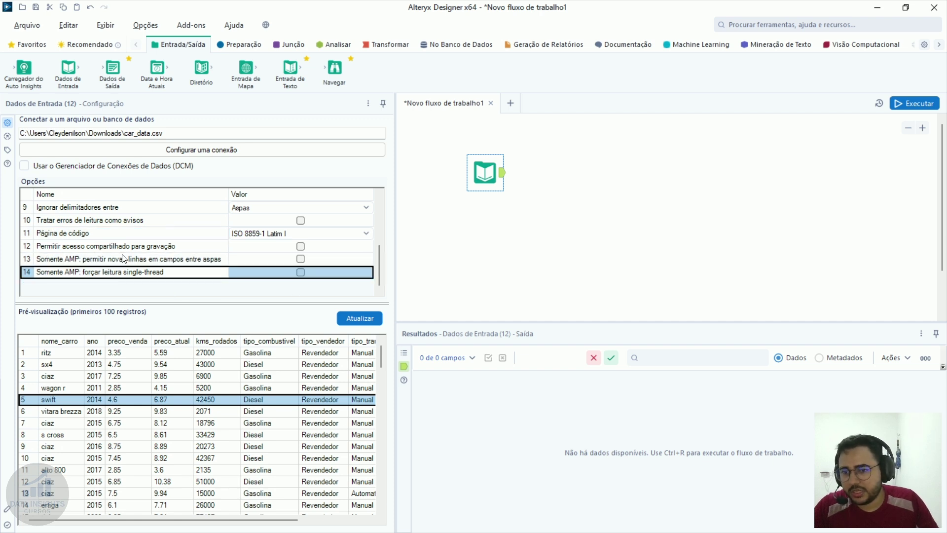
click(114, 250)
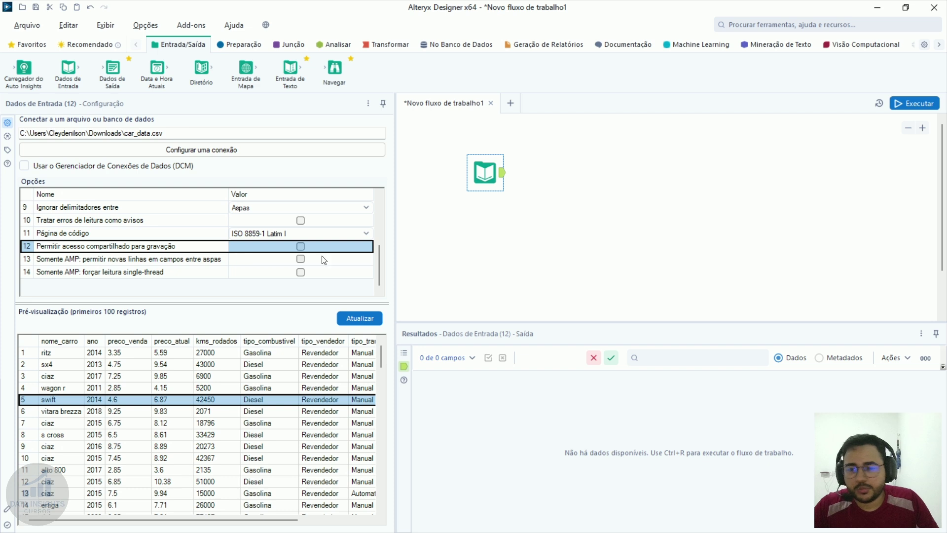
click(129, 262)
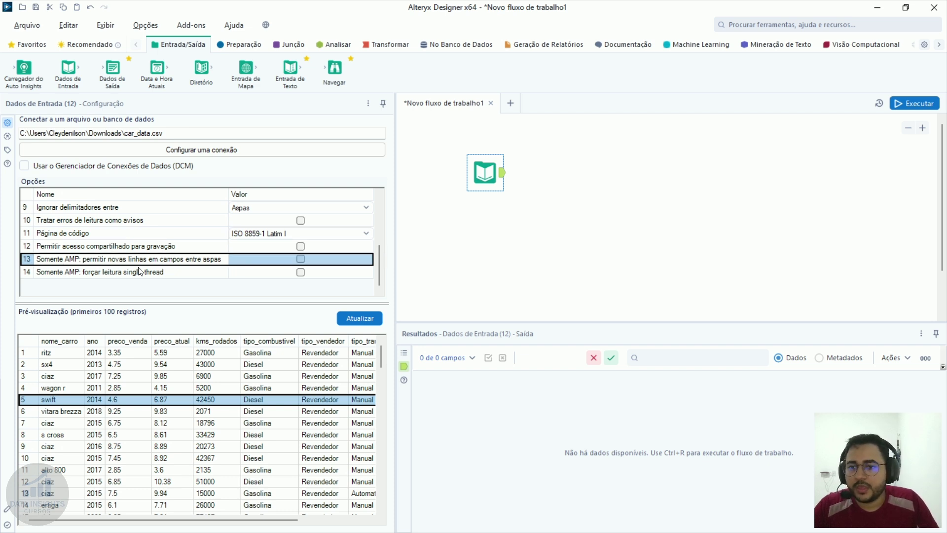
drag(138, 275, 132, 262)
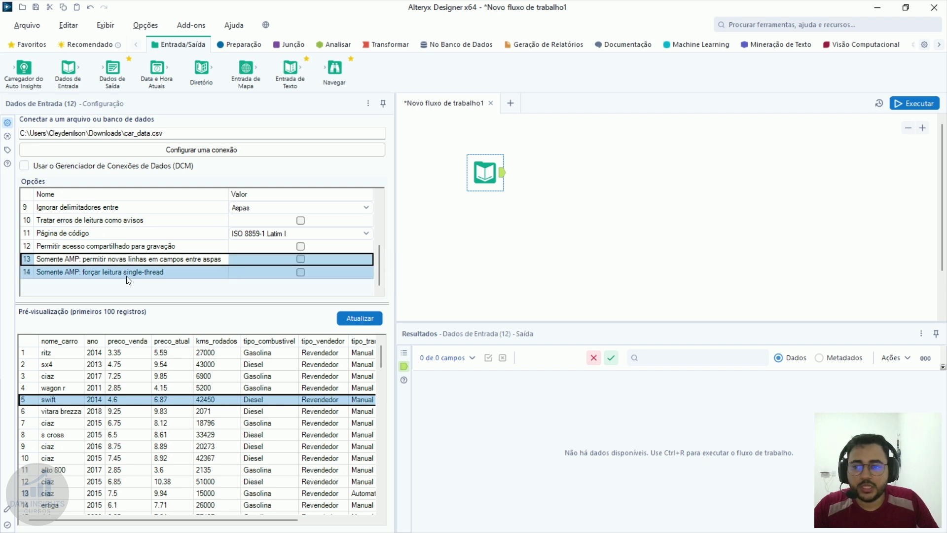
Review the complete list of CSV reading options, from Limite de registros down to the Somente AMP settings
scroll(175, 263, up, 3)
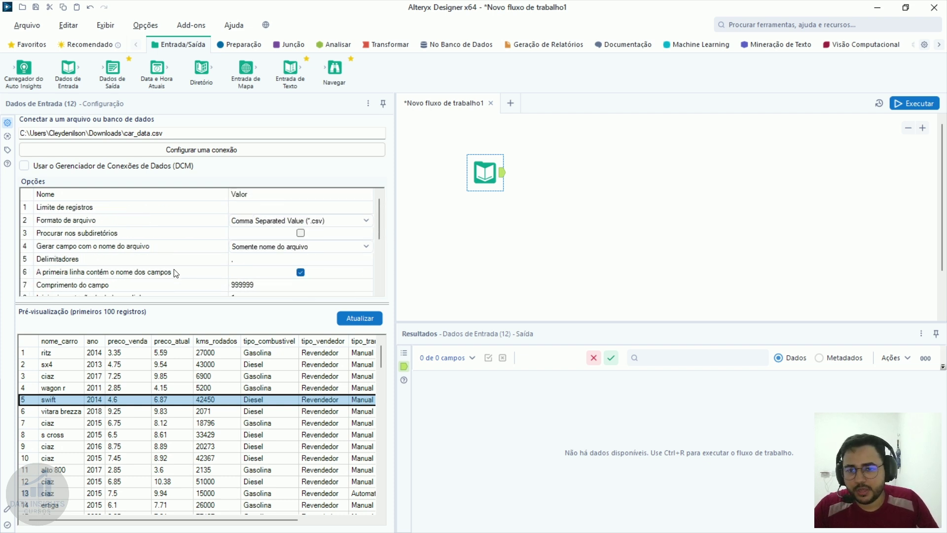
scroll(182, 268, down, 3)
drag(175, 273, 141, 255)
scroll(141, 255, up, 3)
click(143, 260)
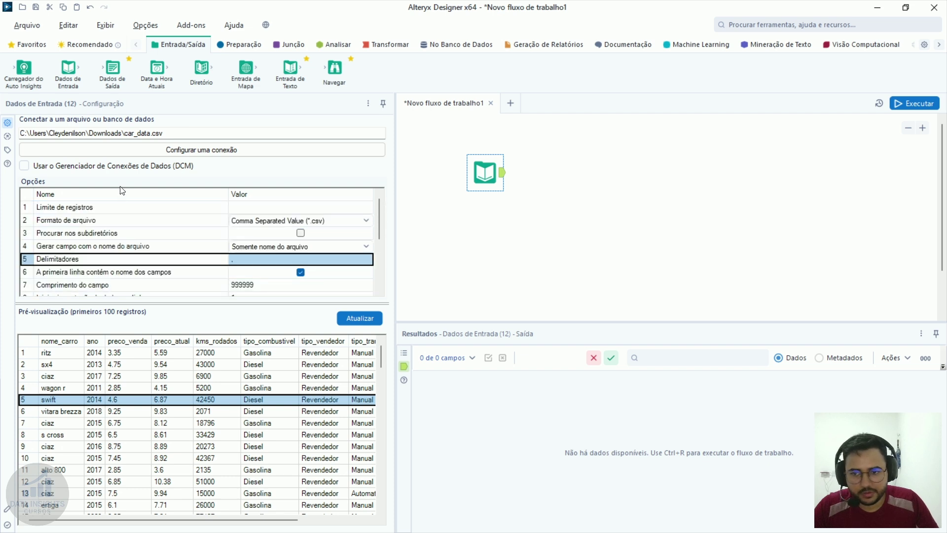
drag(125, 206, 134, 288)
scroll(129, 258, down, 3)
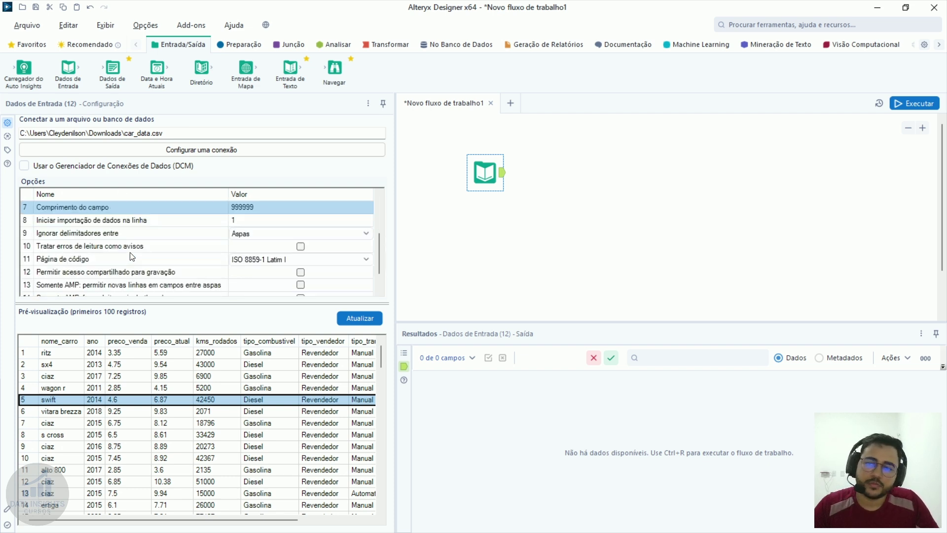
scroll(132, 256, up, 3)
click(137, 234)
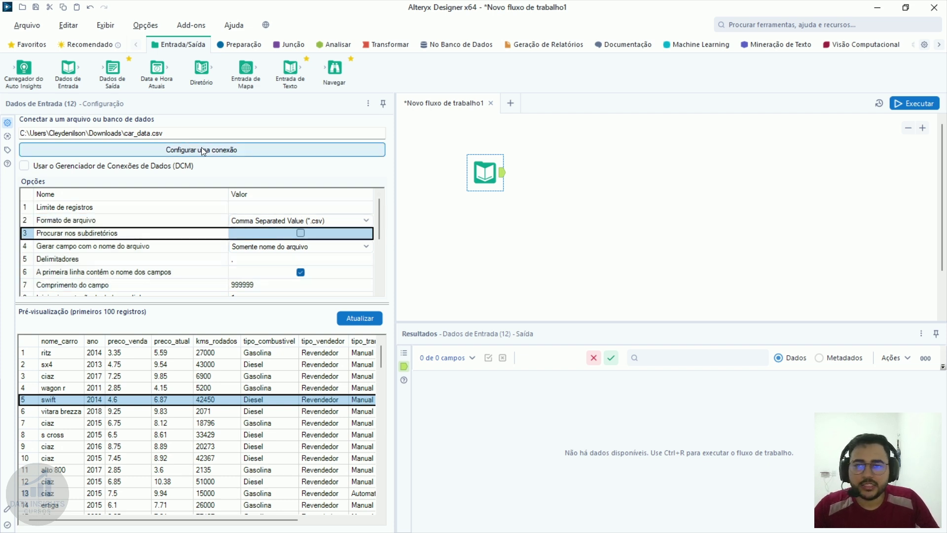
drag(138, 210, 143, 281)
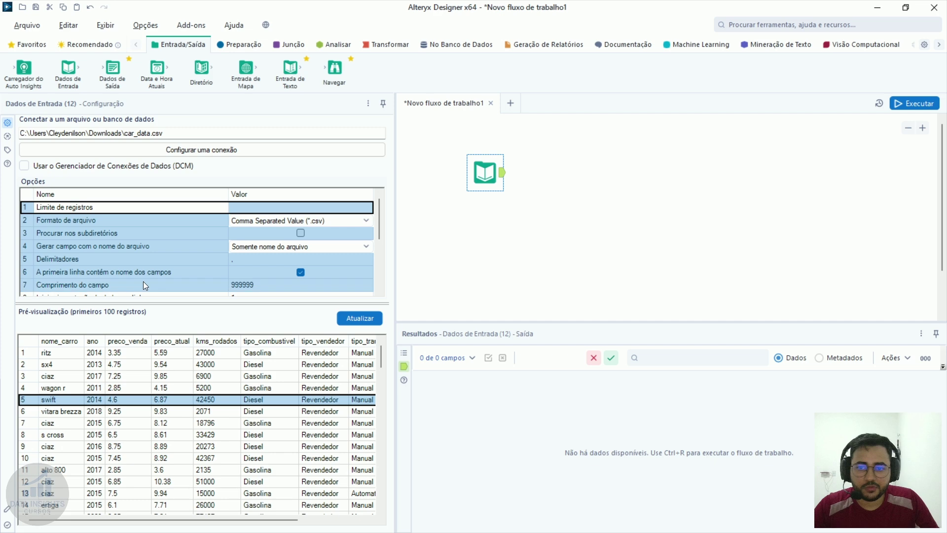
scroll(143, 282, down, 3)
scroll(143, 289, up, 3)
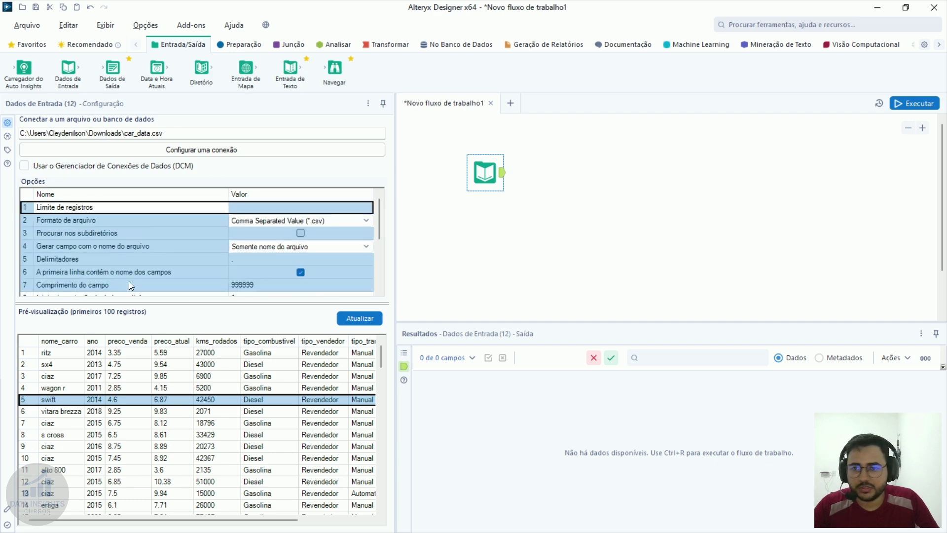
Configure a new file connection to Planilha Financeira do Primo Pobre 2023.xlsx in the Downloads folder
click(211, 148)
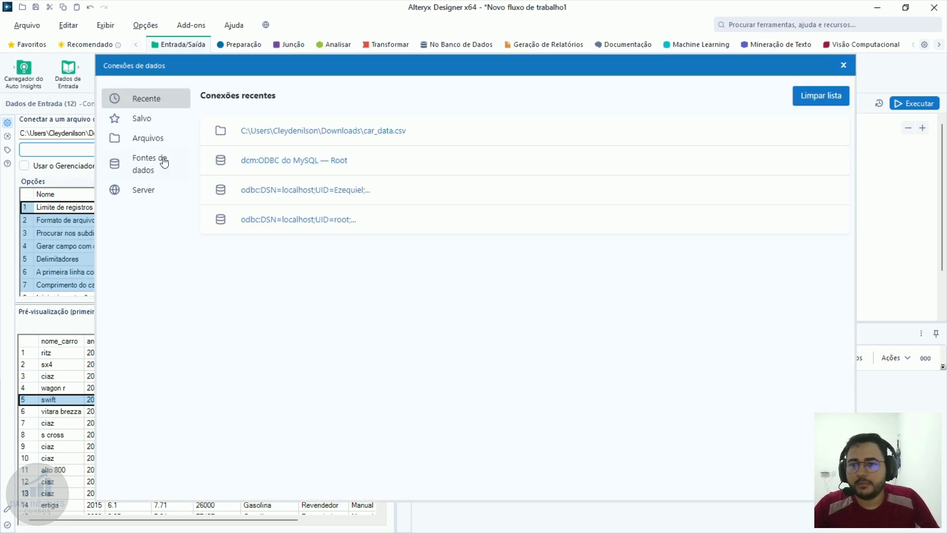
click(145, 162)
click(163, 139)
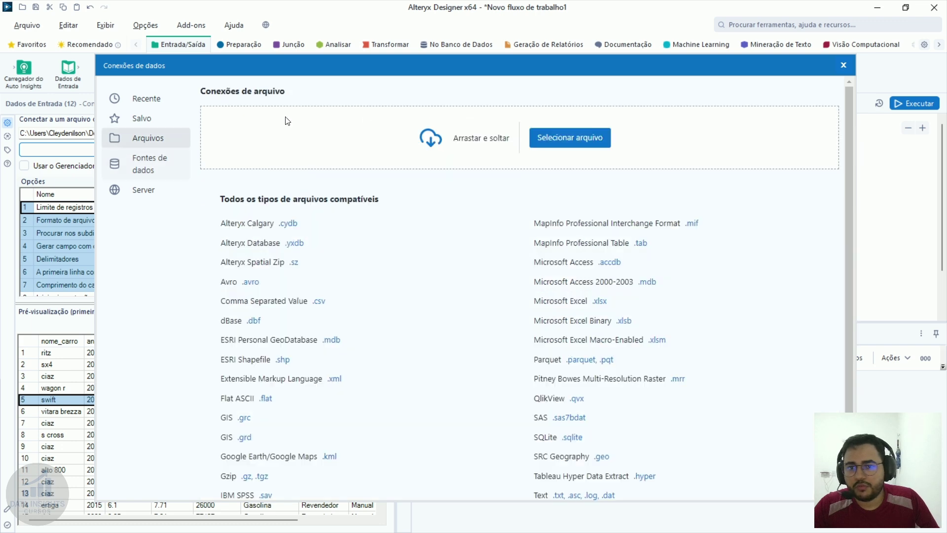
click(552, 136)
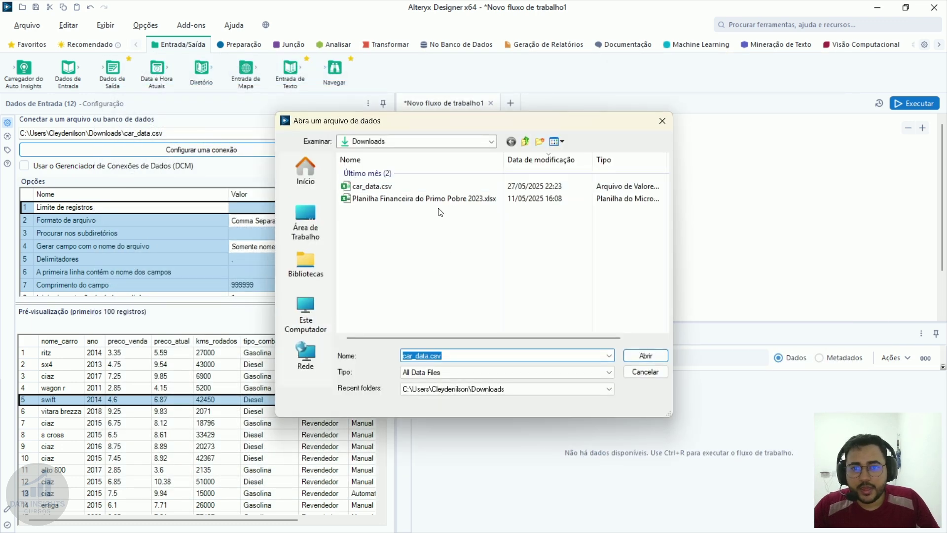
click(491, 198)
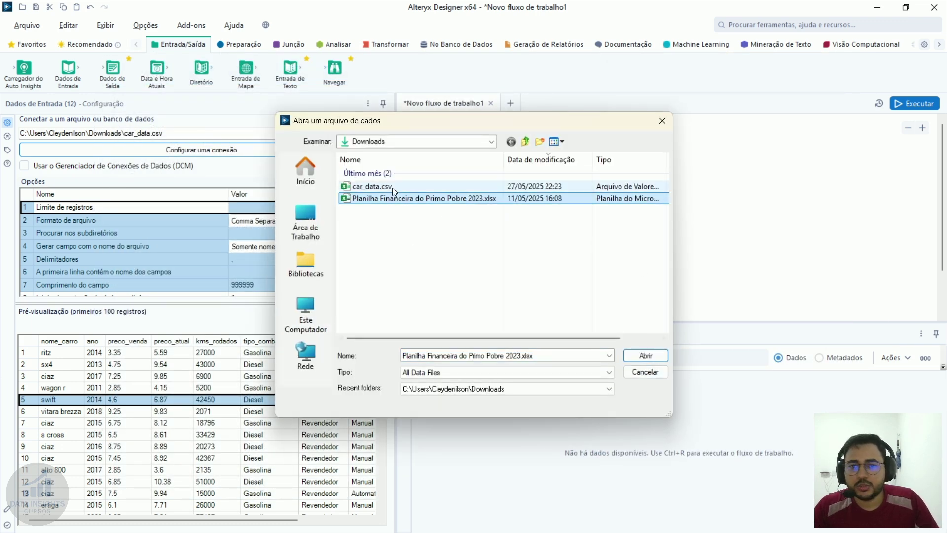
click(643, 356)
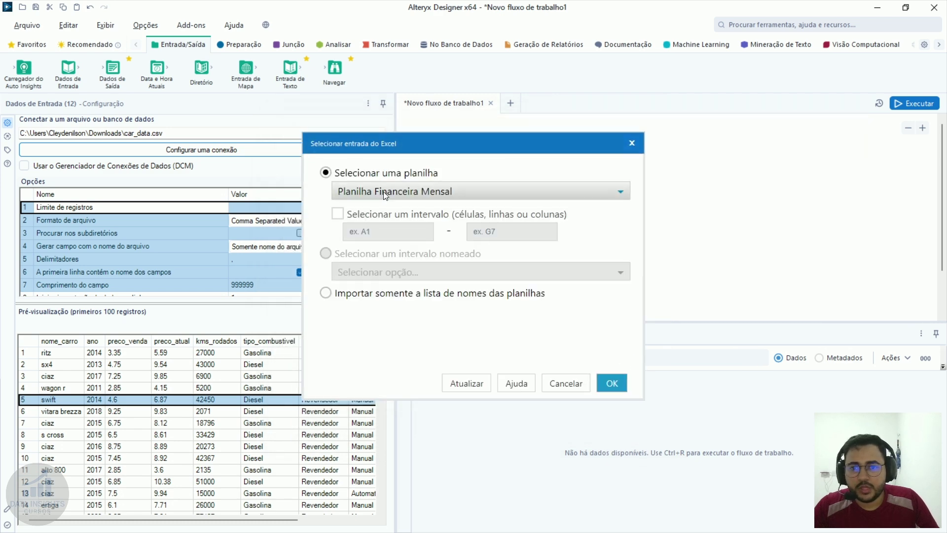
Check the available sheets and try the cell range option for Planilha Financeira Mensal, switching it off again
click(389, 193)
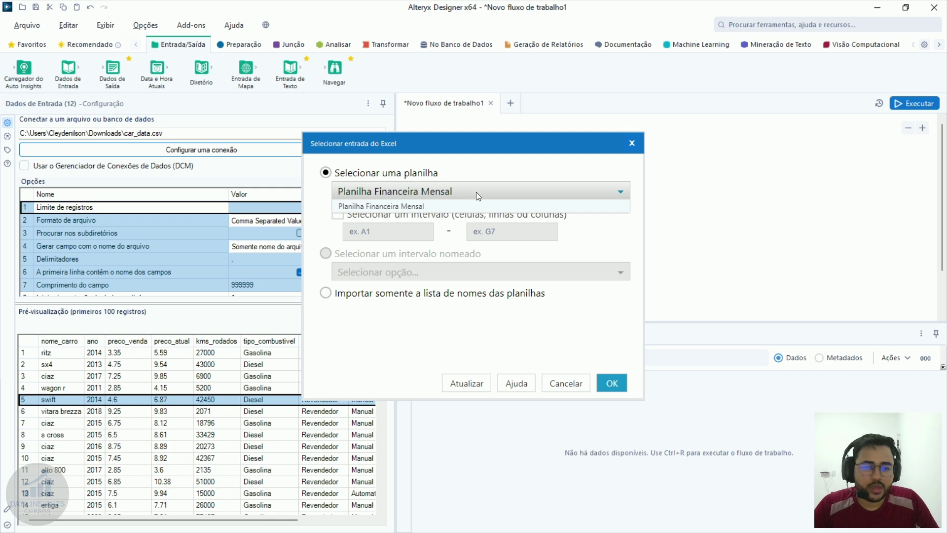
click(434, 209)
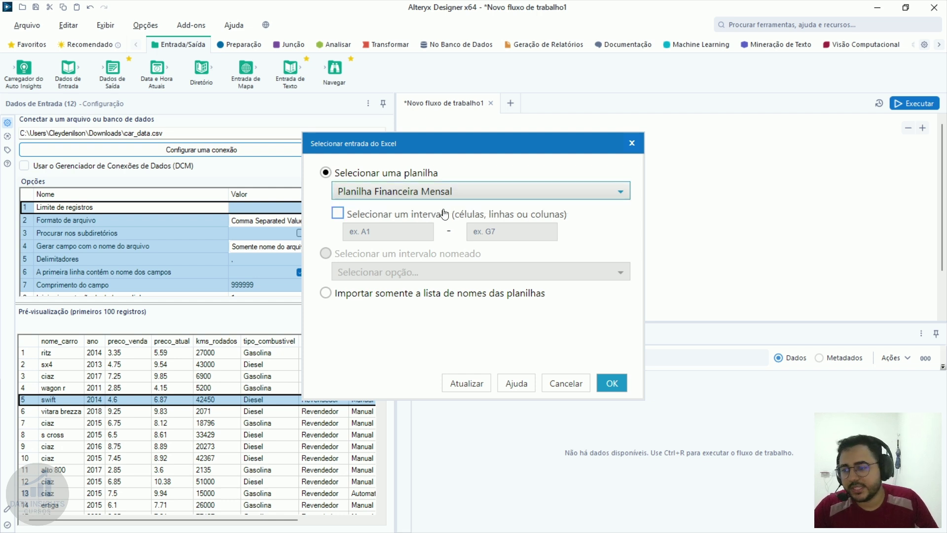
click(419, 218)
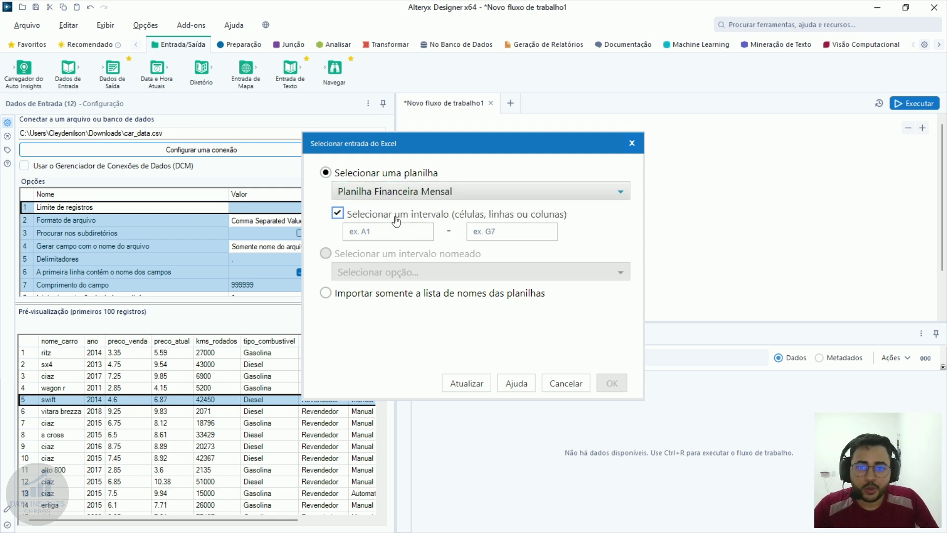
click(497, 231)
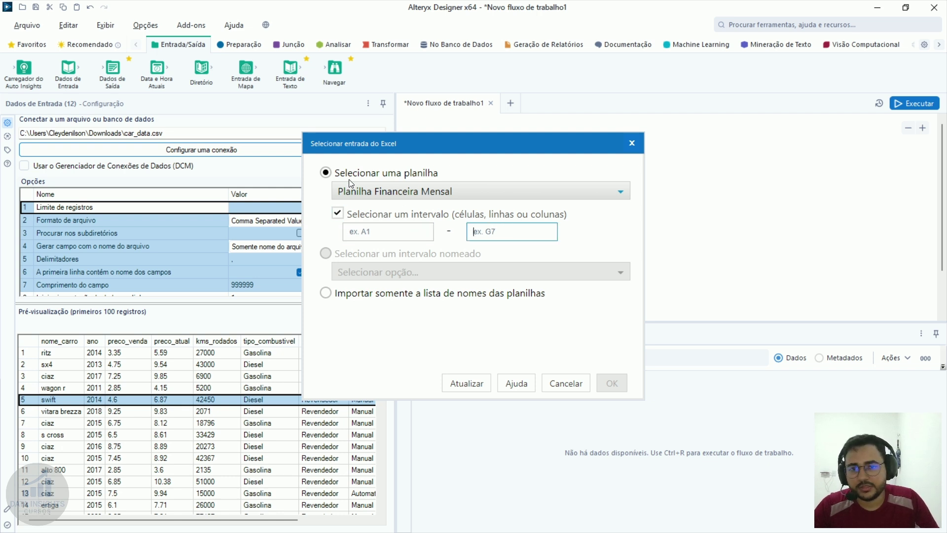
click(338, 213)
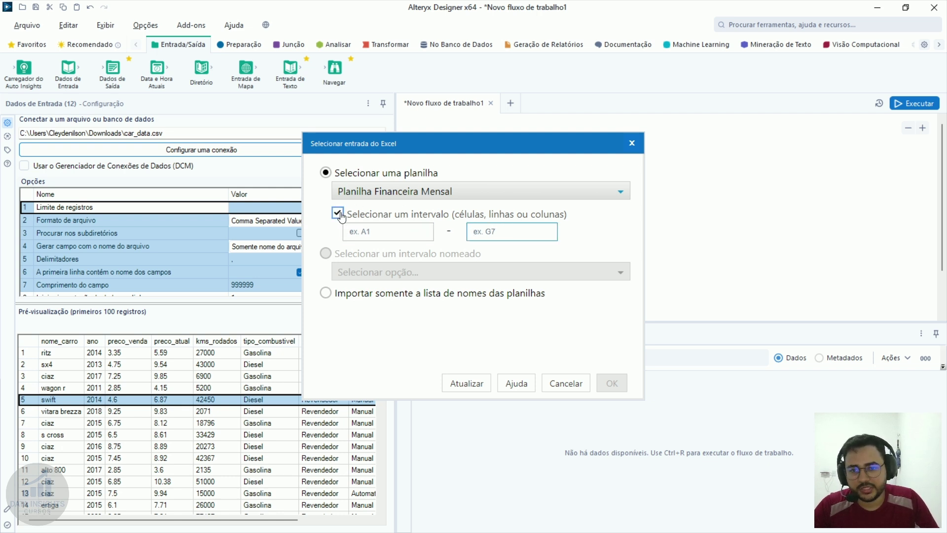
Try the option importing only the list of sheet names, return to selecting a sheet and load Planilha Financeira Mensal
click(501, 295)
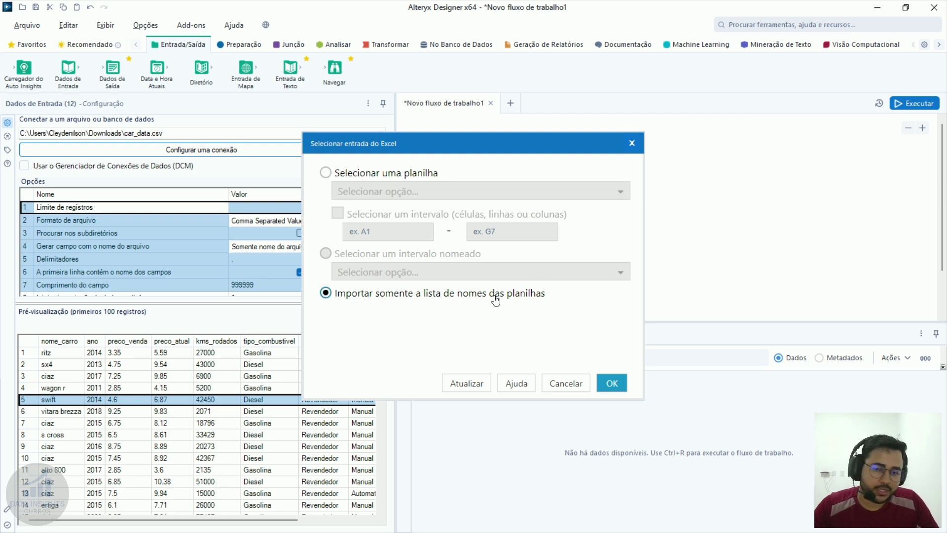
click(416, 180)
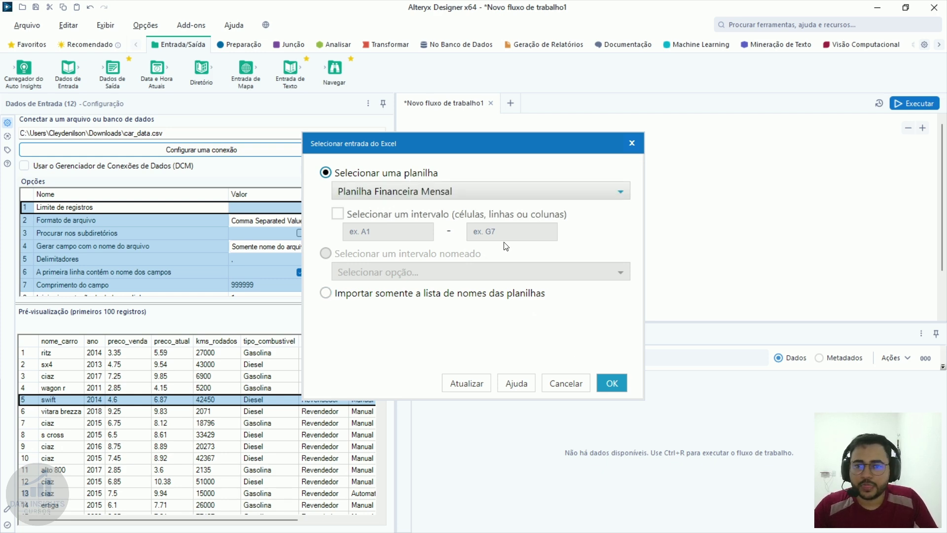
click(612, 383)
Look through the rows and columns of the Planilha Financeira Mensal data preview
scroll(199, 414, down, 7)
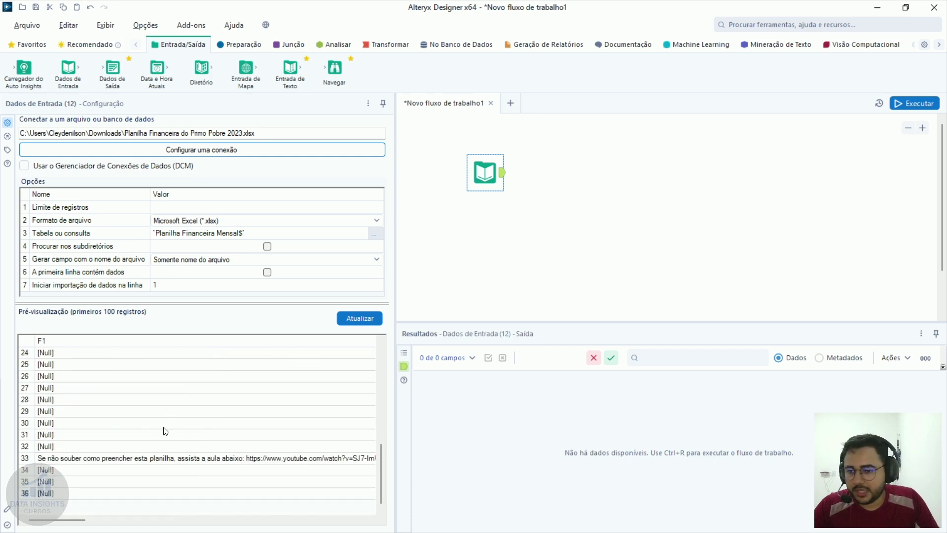
scroll(166, 430, up, 7)
drag(158, 410, 163, 446)
click(226, 423)
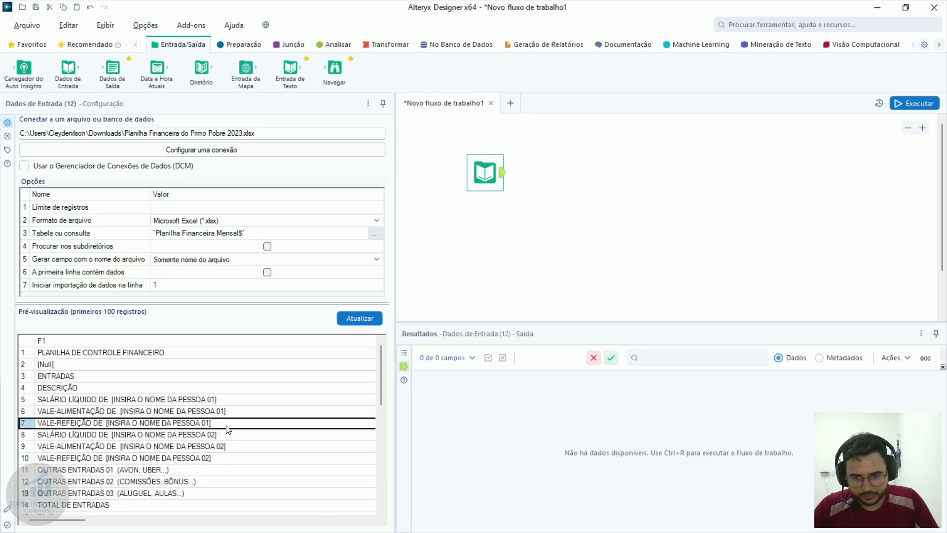
click(131, 519)
drag(131, 519, 69, 519)
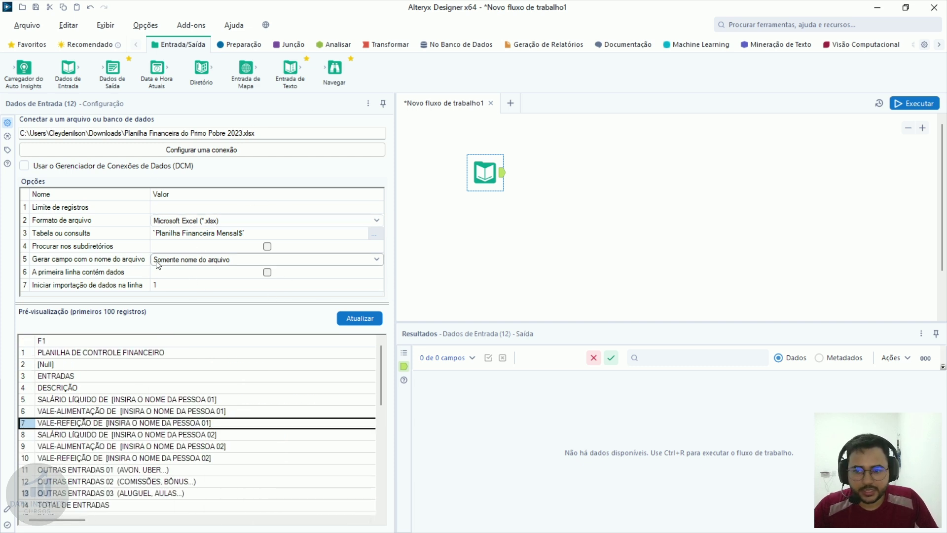
Examine the Excel options for the file name field, keeping Somente nome do arquivo, the first row contents and the import start row
click(300, 259)
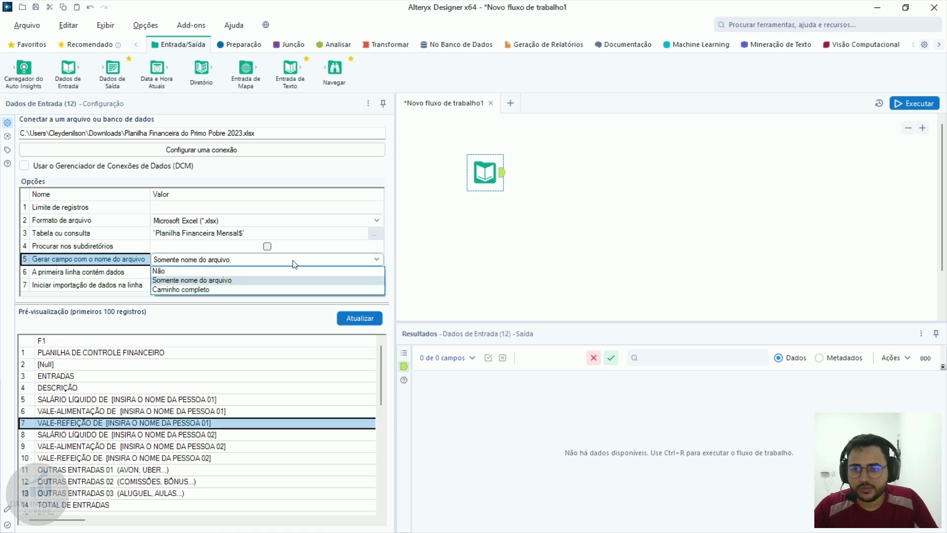
click(222, 281)
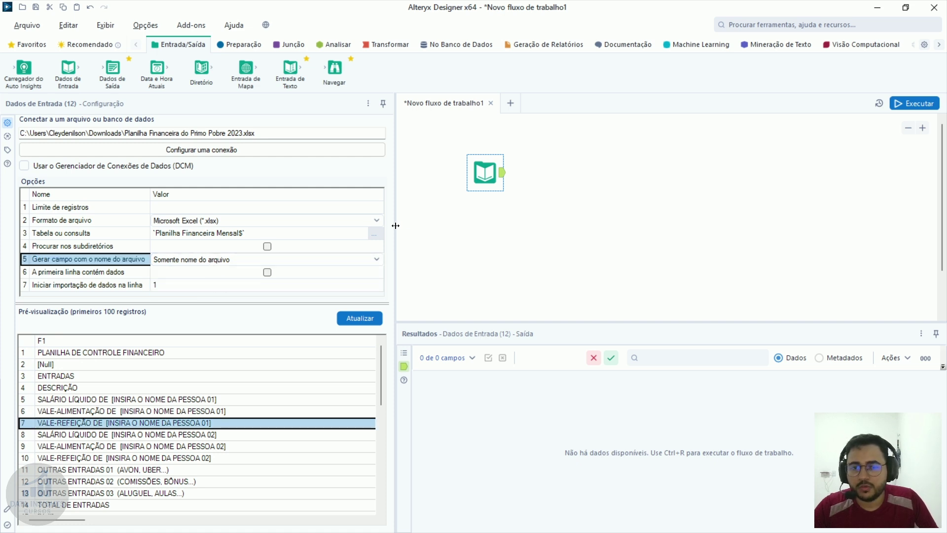
click(88, 275)
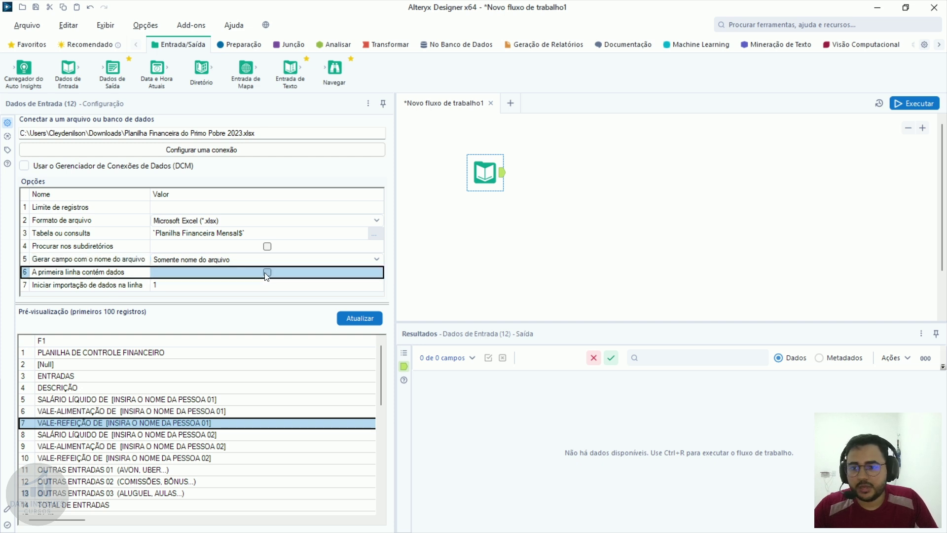
click(118, 289)
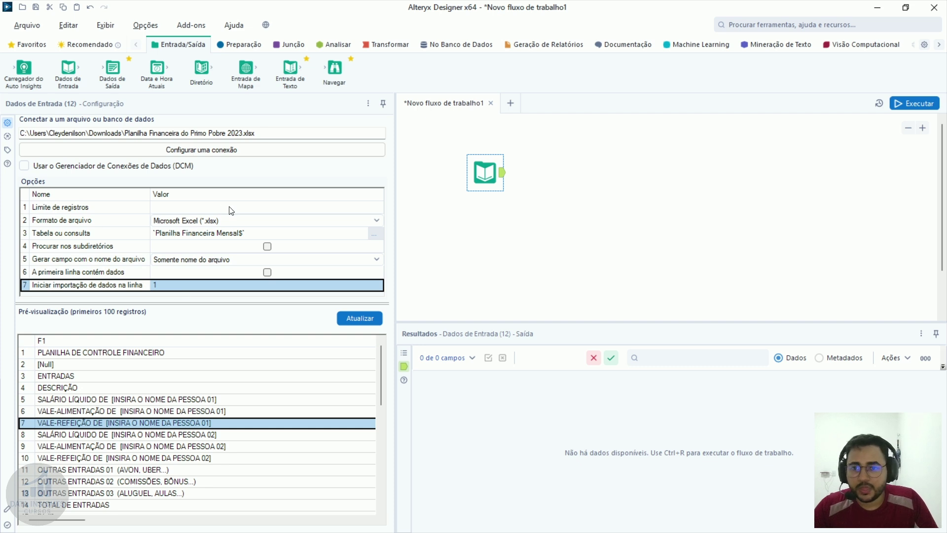
Review the Excel reading options, refresh the Planilha Financeira Mensal preview and run the workflow
click(174, 206)
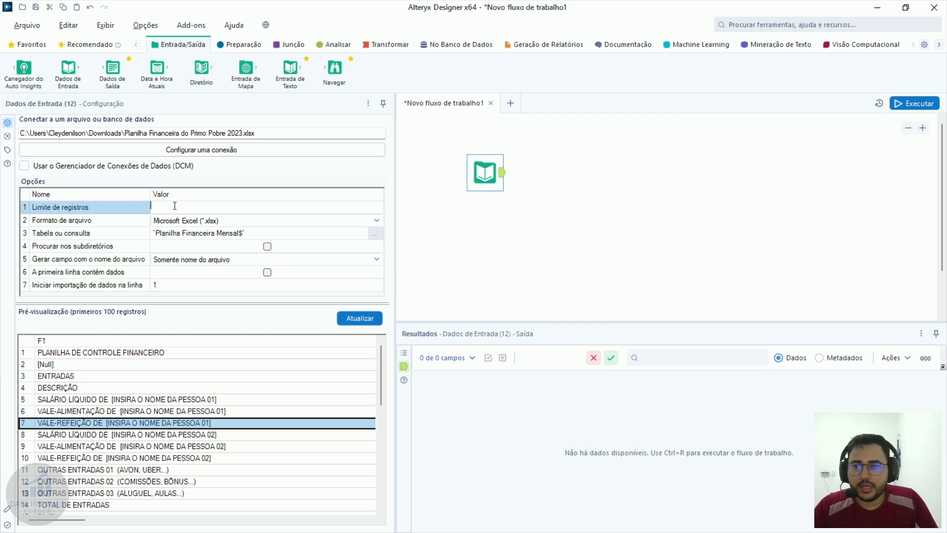
click(93, 206)
drag(114, 207, 114, 283)
click(298, 133)
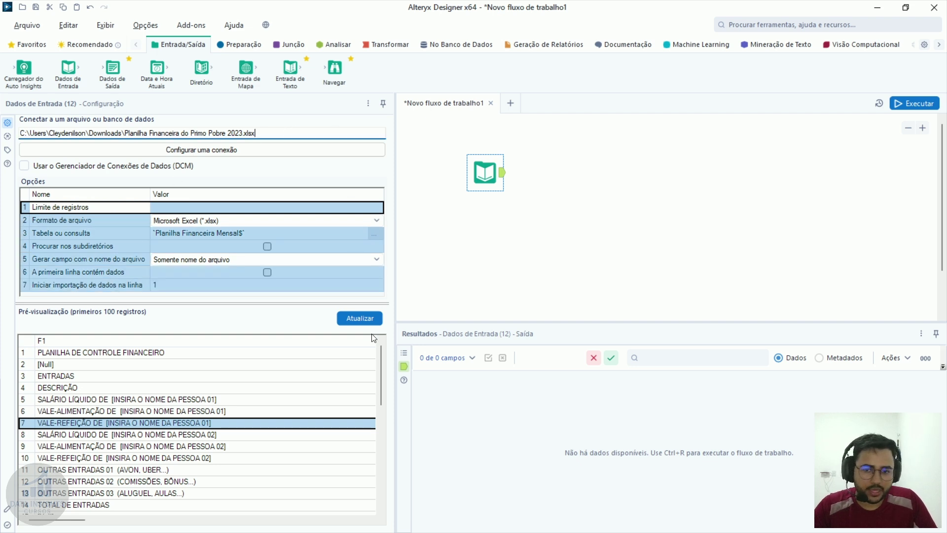
click(364, 319)
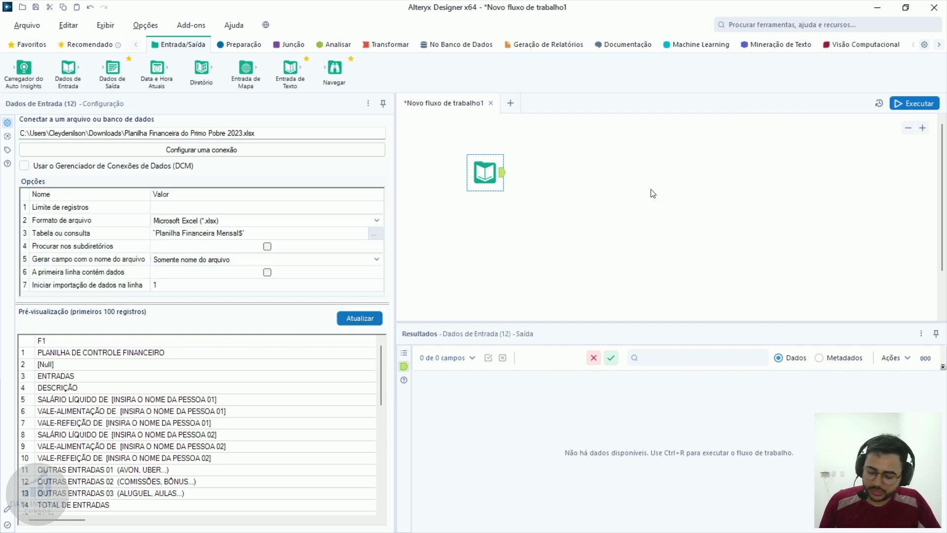
key(ctrl+r)
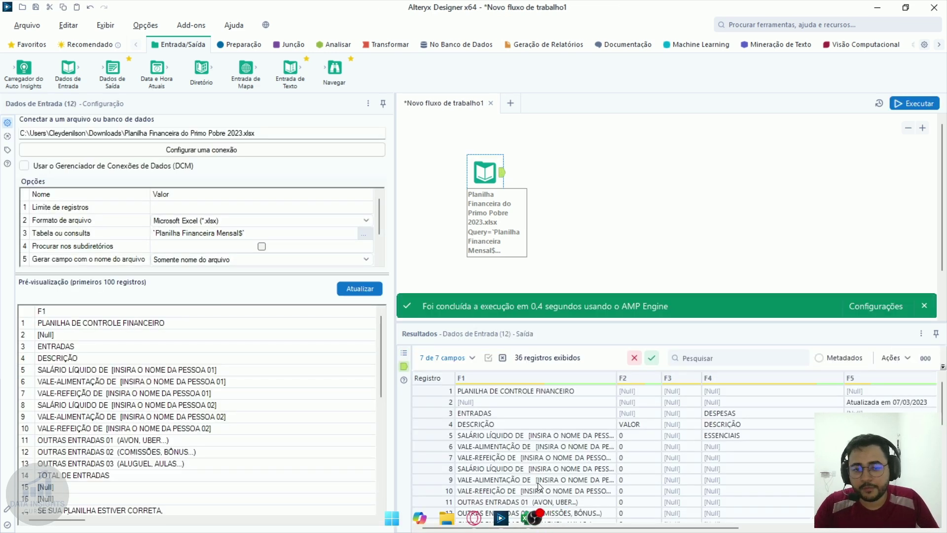
Look across the workbook's result columns through to the FileName field and return to the first column
click(639, 457)
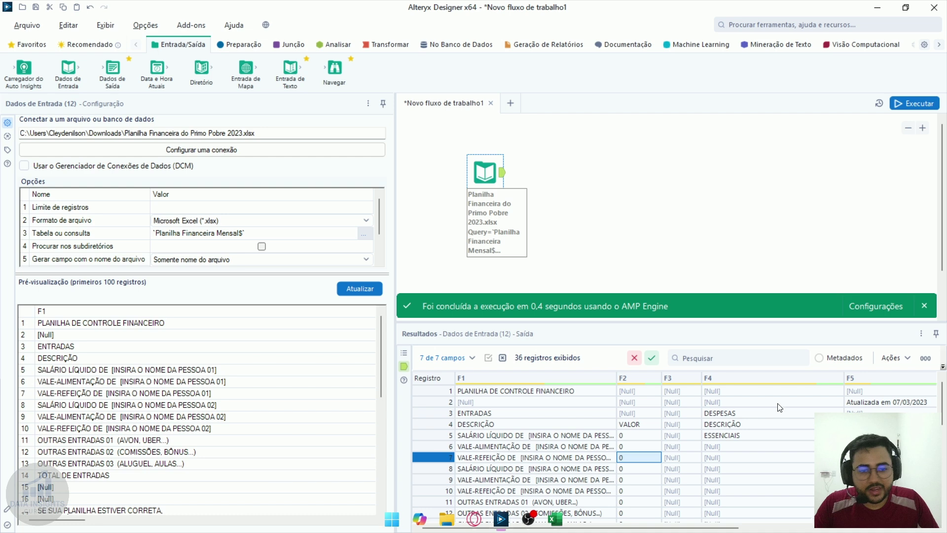
key(Right)
key(Right)
key(Right)
key(Right)
key(Up)
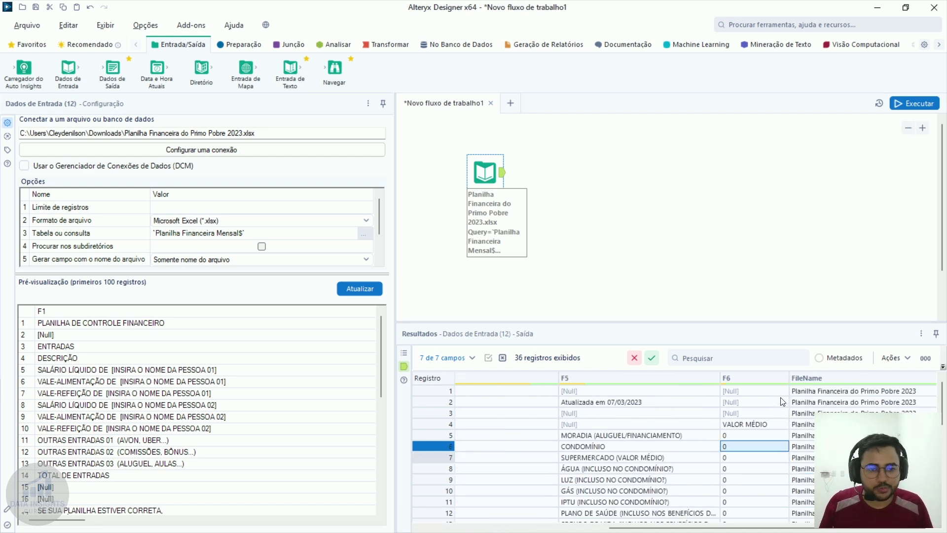
key(Up)
key(Up)
key(Home)
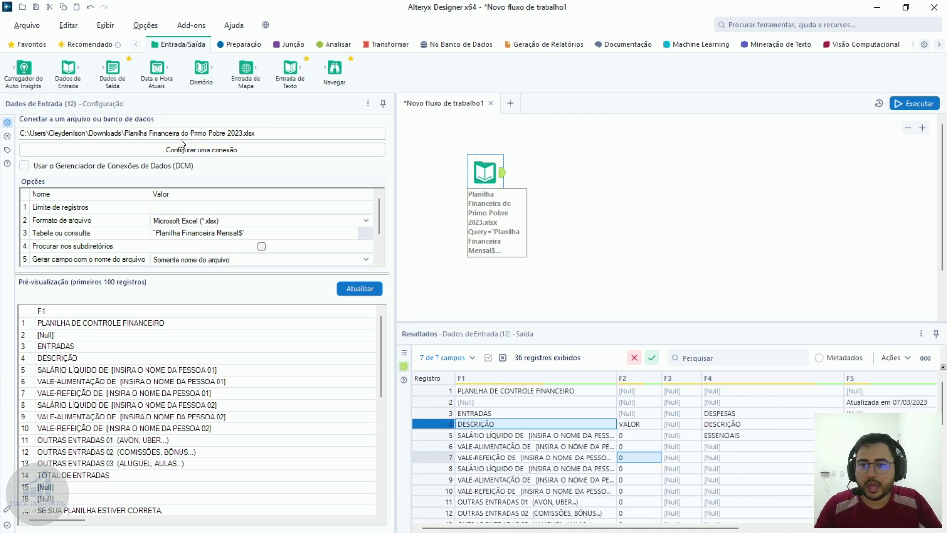
Reconnect the Dados de Entrada tool to the file car_data.csv and run the workflow
click(224, 148)
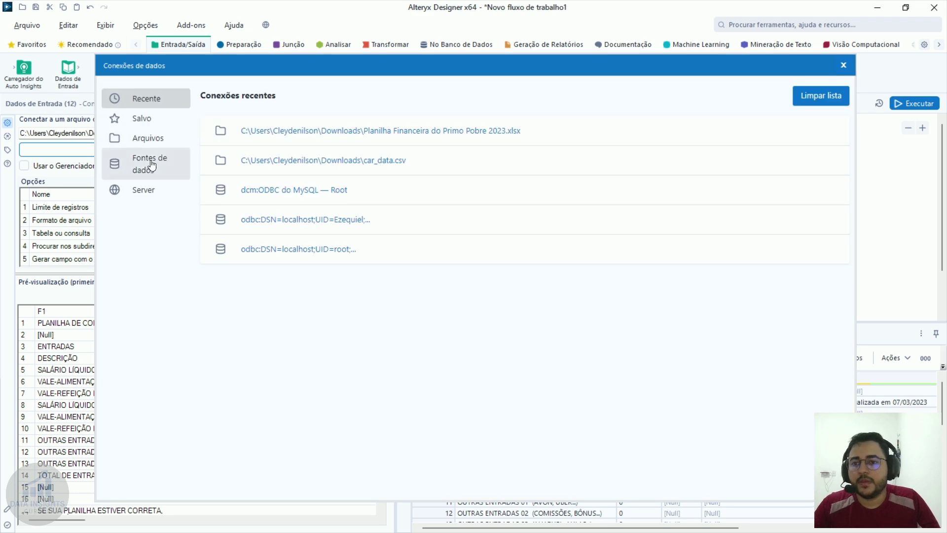
click(152, 165)
click(148, 140)
click(557, 139)
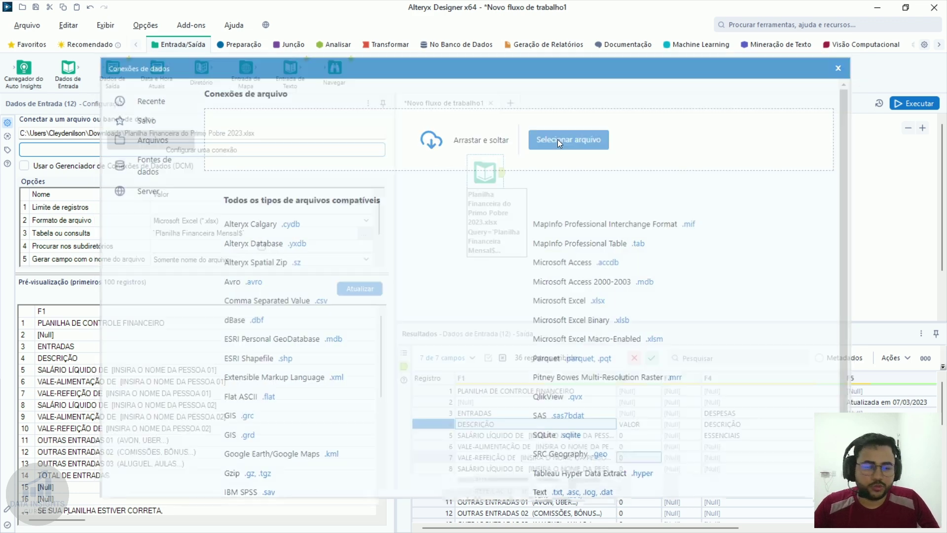
double_click(374, 188)
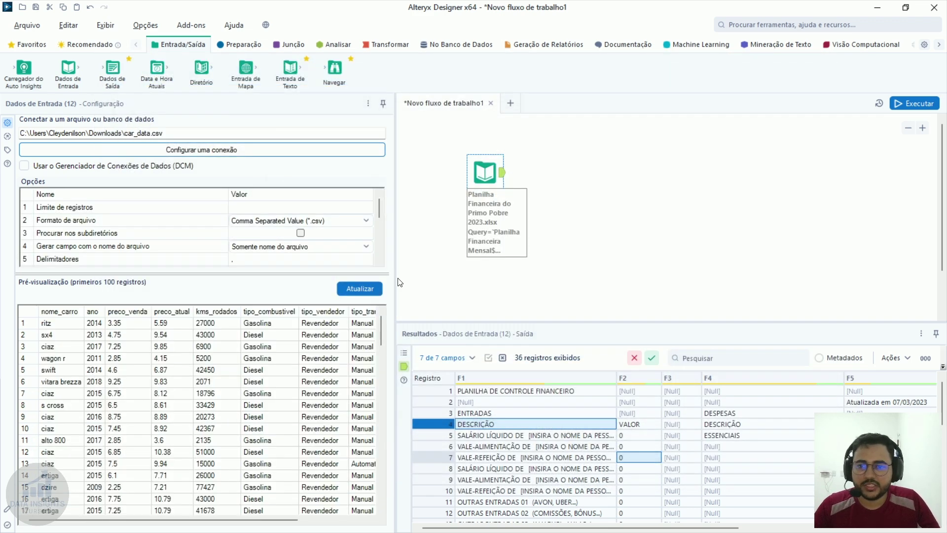
click(592, 197)
key(ctrl+r)
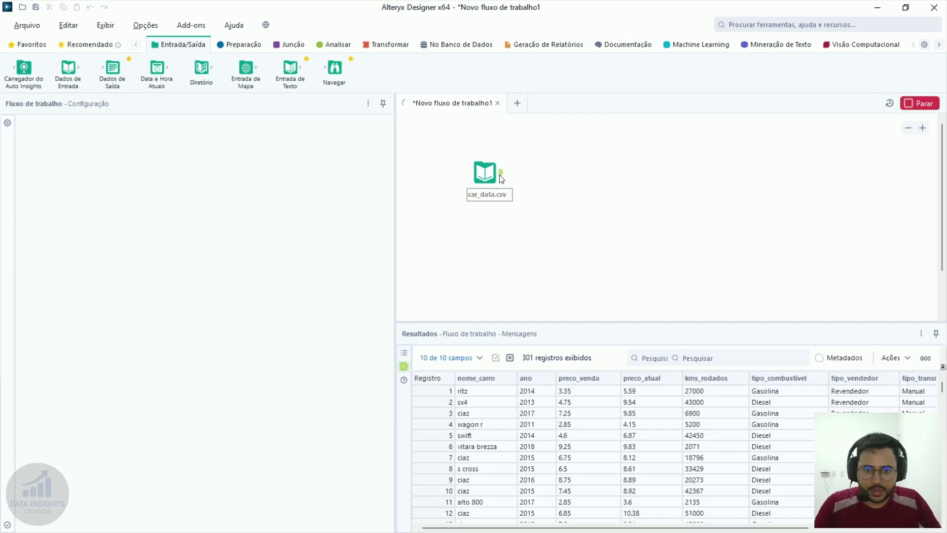
Look across the car_data.csv output columns through to FileName and return to the first column
click(500, 174)
click(554, 417)
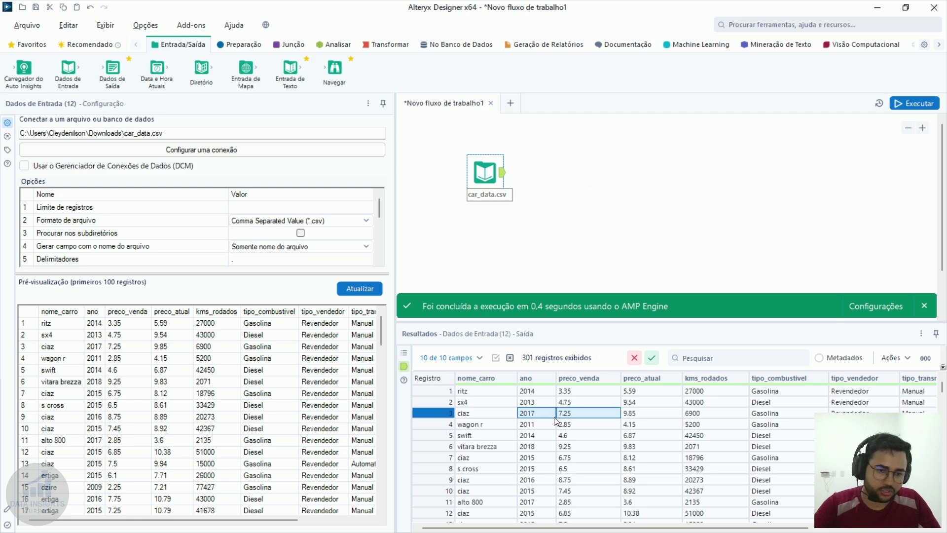
key(Right)
key(Right)
key(Right)
key(Right)
key(Right)
key(Right)
key(Up)
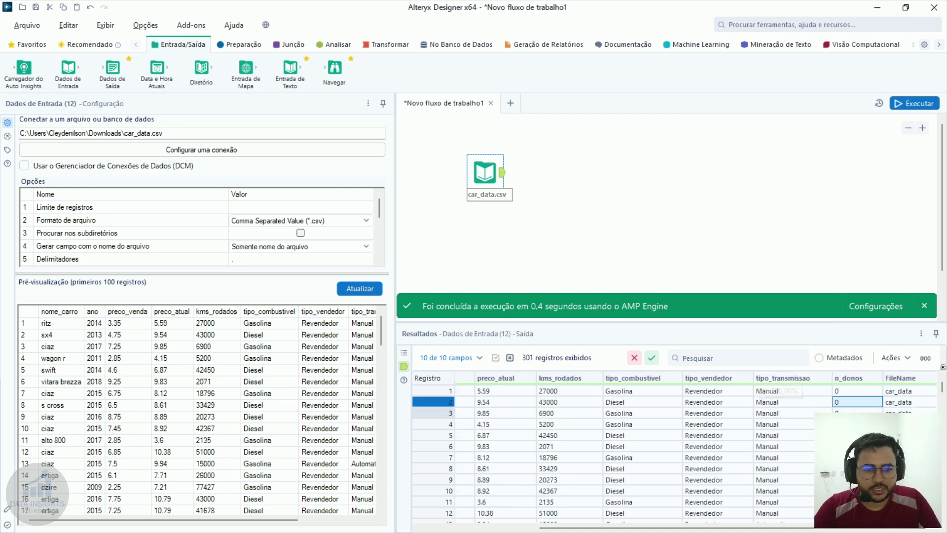
key(Left)
key(Left)
key(Left)
key(Left)
key(Left)
key(Left)
key(Left)
key(Left)
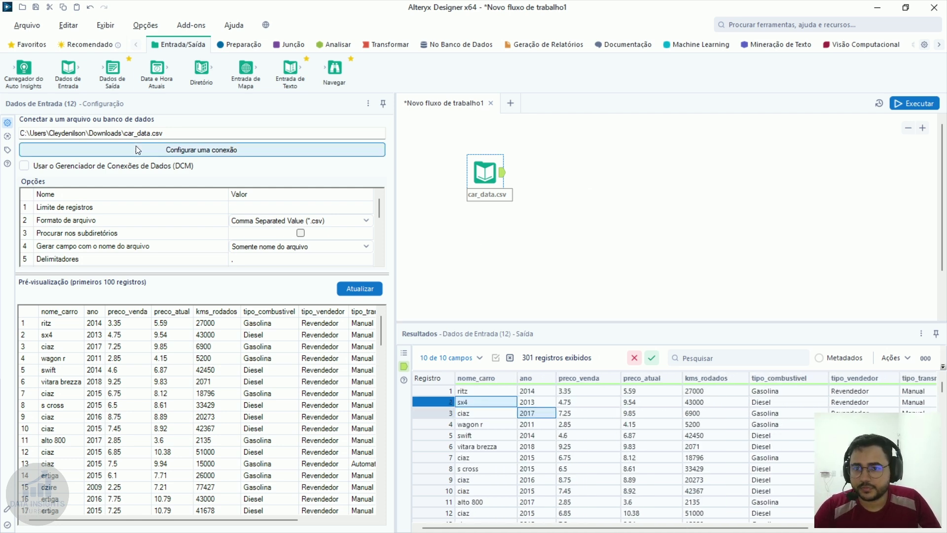
Connect to the MySQL ODBC source Alteryx_Testes with the username and password, and close the query window without choosing a table
click(136, 148)
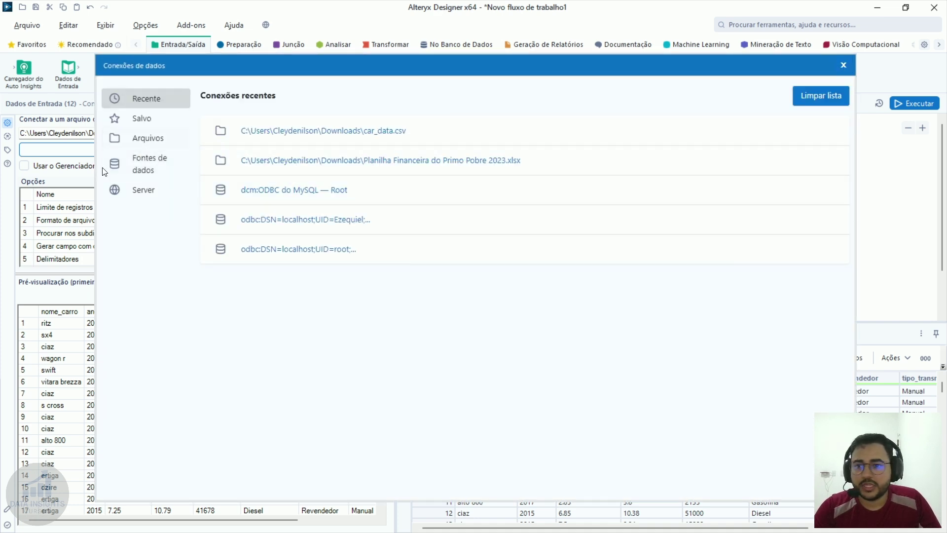
click(124, 171)
scroll(580, 444, down, 4)
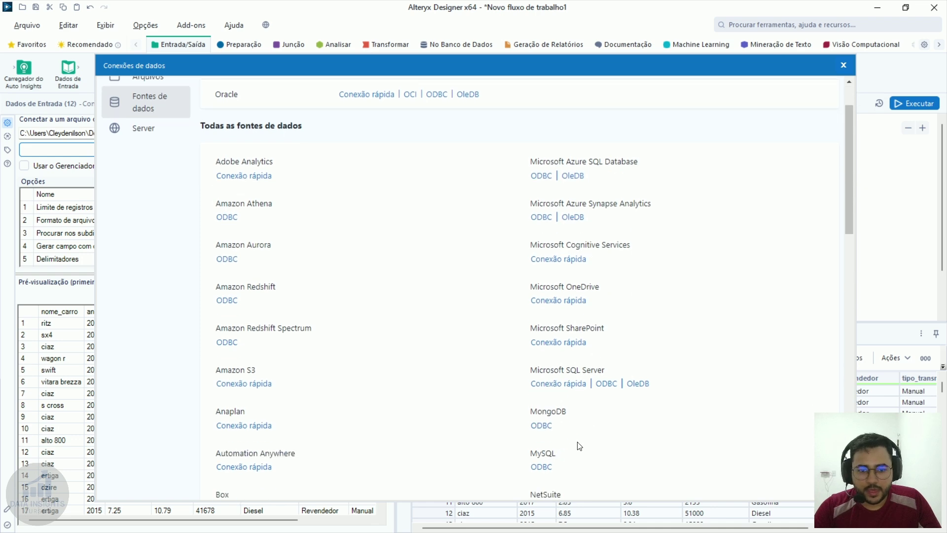
click(547, 344)
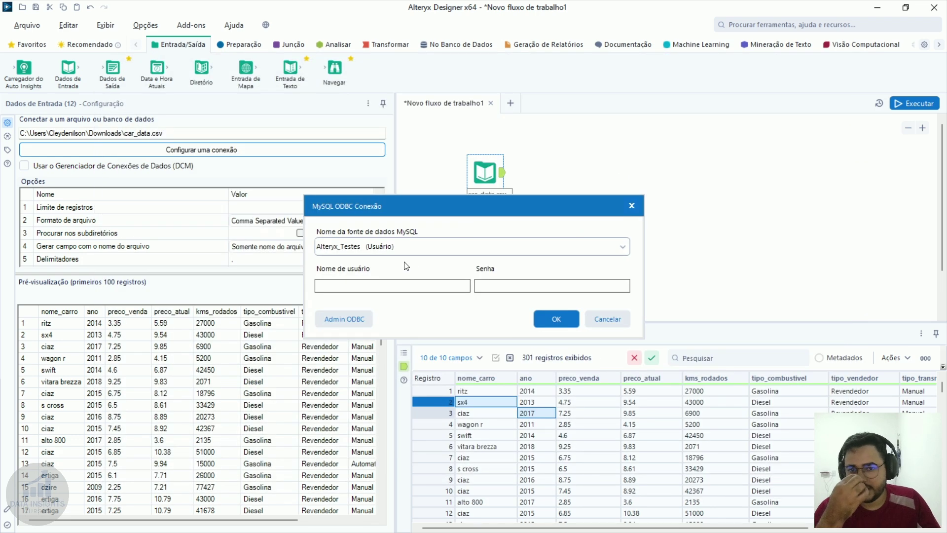
click(380, 284)
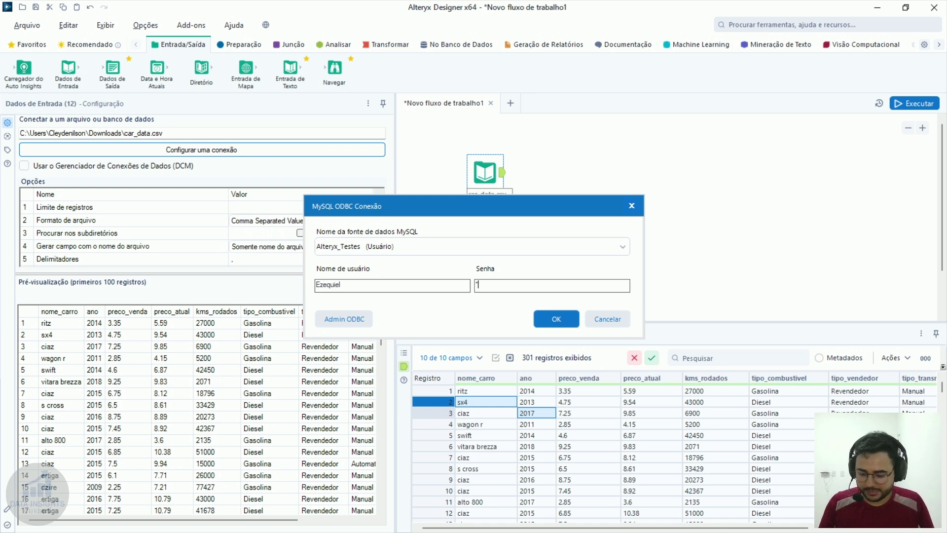
click(553, 317)
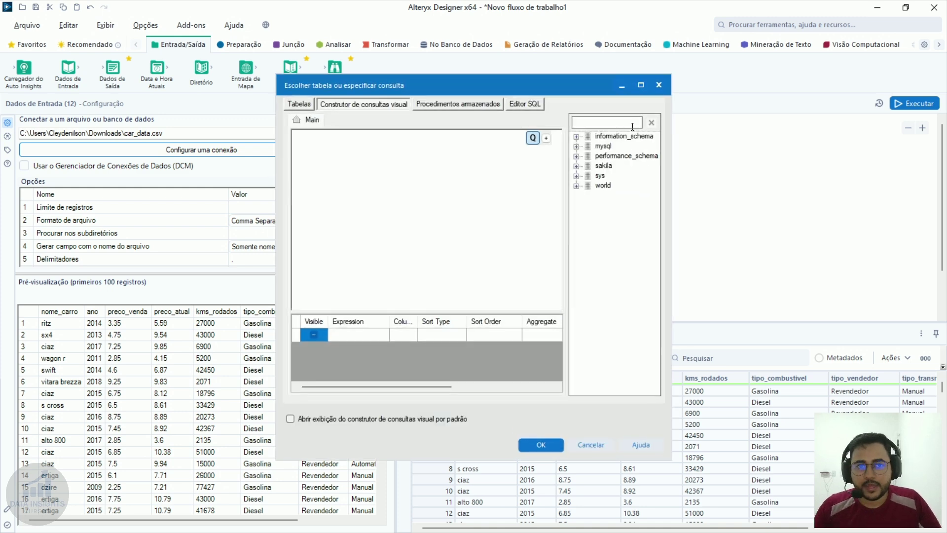
click(659, 86)
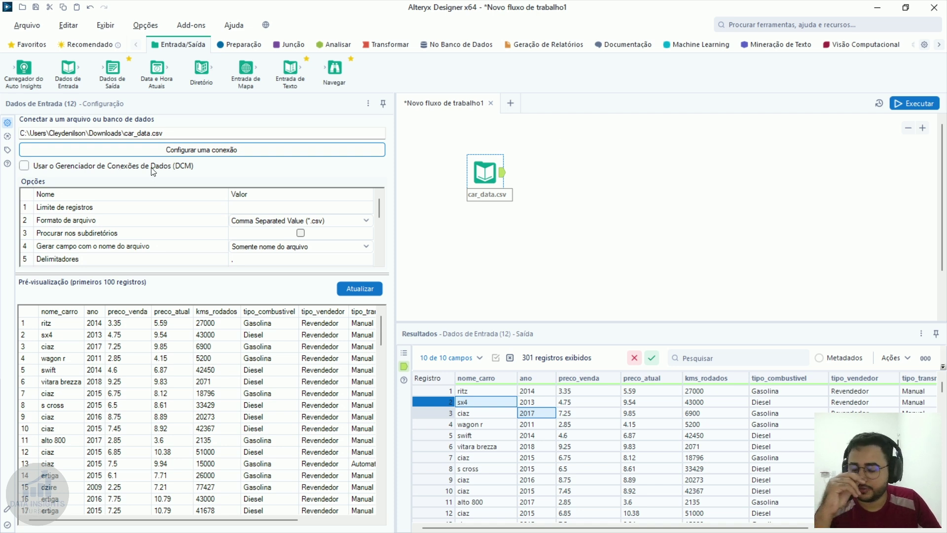
Enable the Data Connection Manager (DCM), accept removing the current tool configuration, and open the manager's MySQL ODBC data sources
click(138, 168)
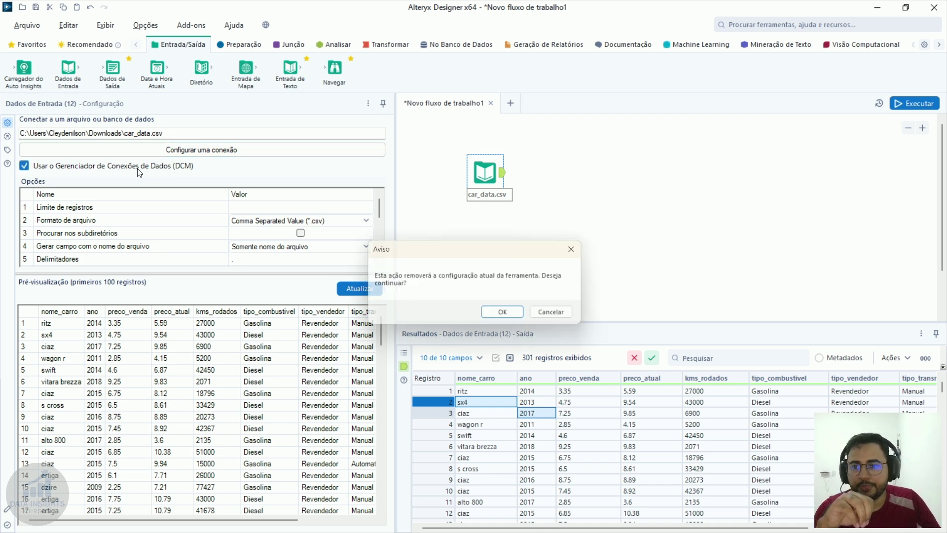
click(509, 315)
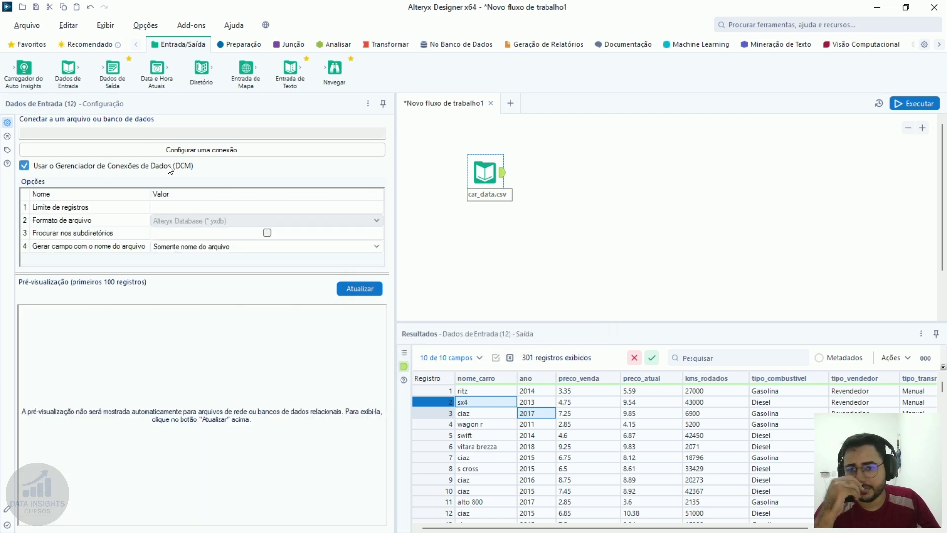
click(231, 152)
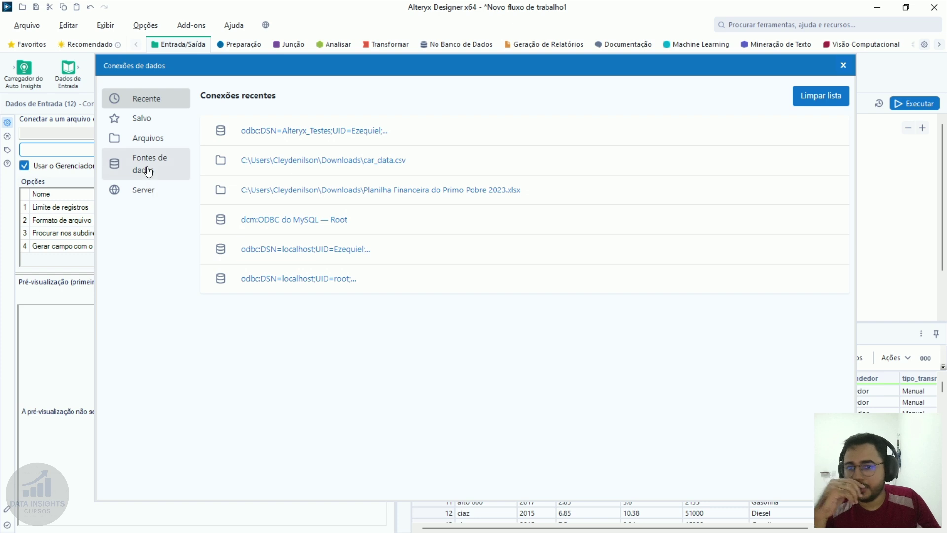
click(149, 172)
scroll(444, 222, down, 3)
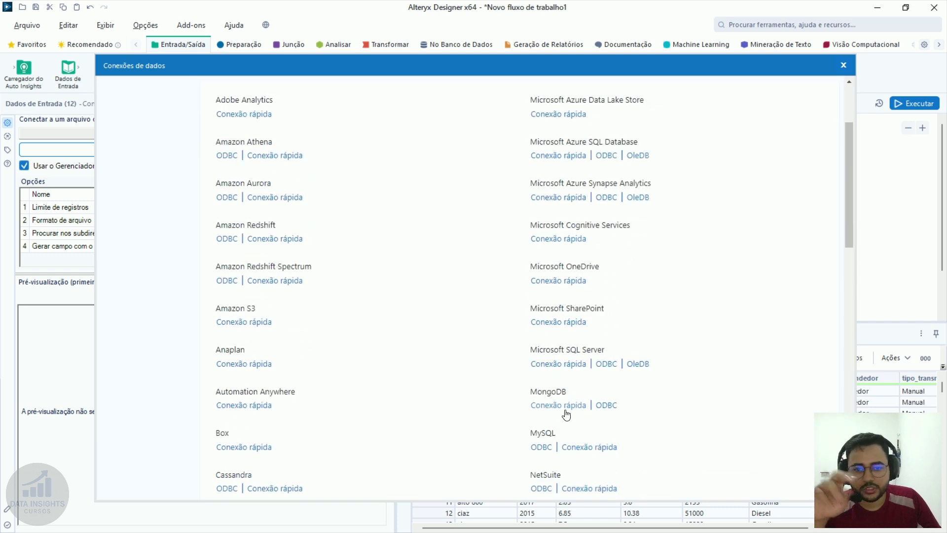
click(549, 448)
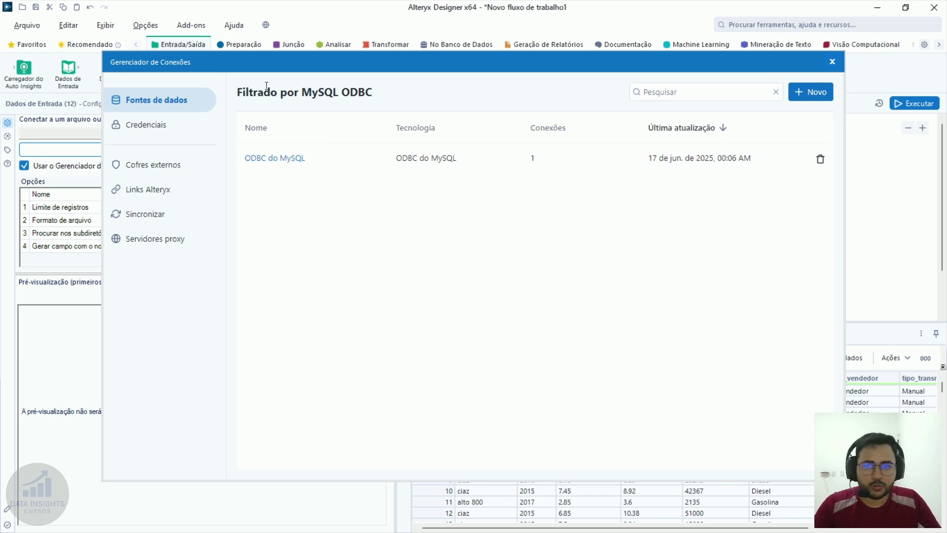
drag(262, 94, 400, 97)
click(364, 97)
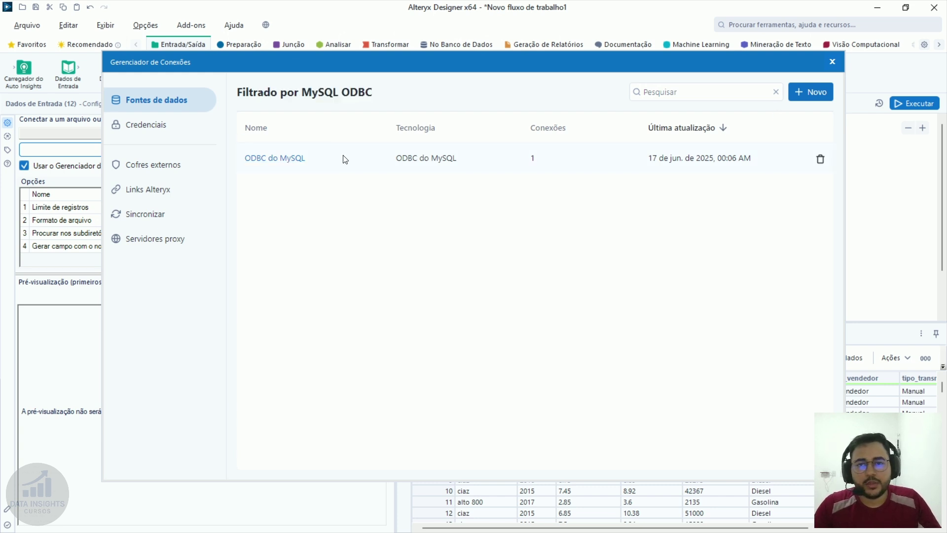
Start a new MySQL ODBC data source in the connection manager and set its DSN to Alteryx_Testes
click(816, 94)
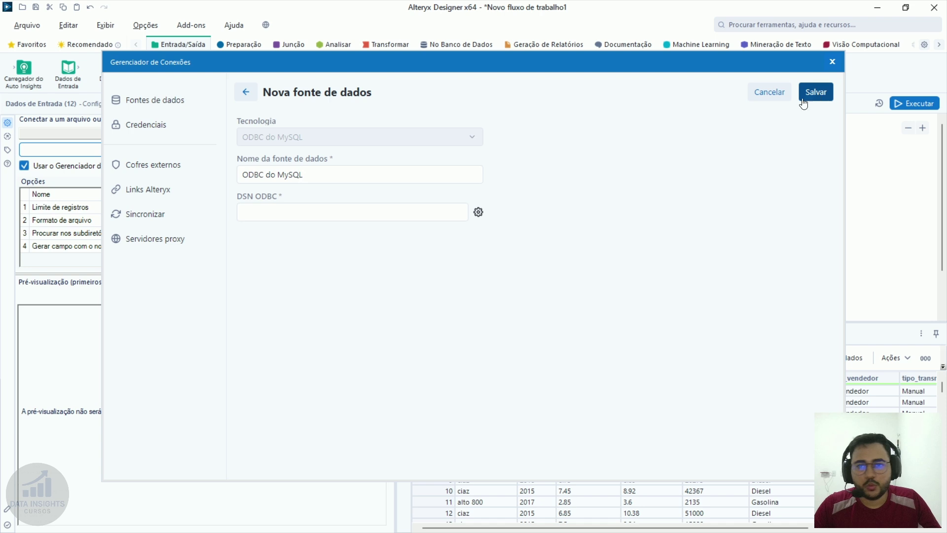
click(337, 213)
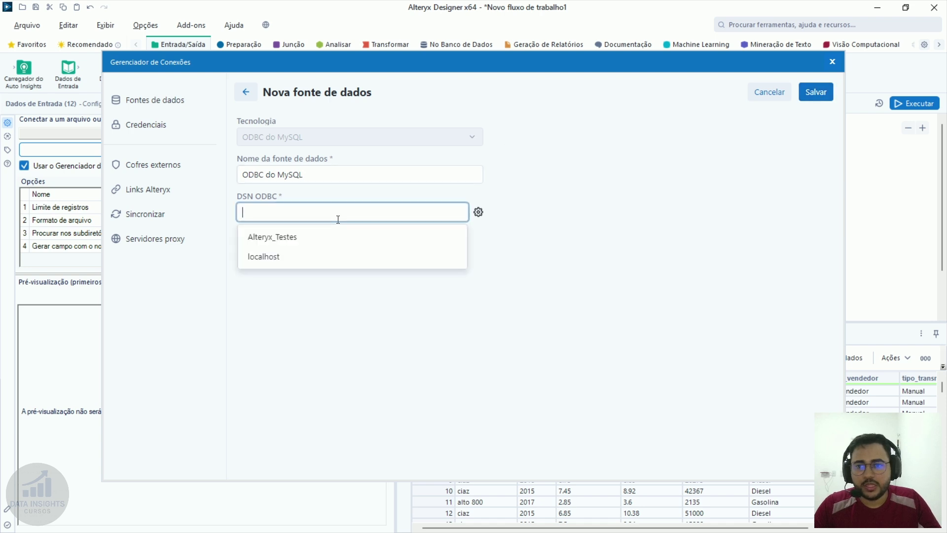
click(295, 241)
click(311, 212)
click(320, 212)
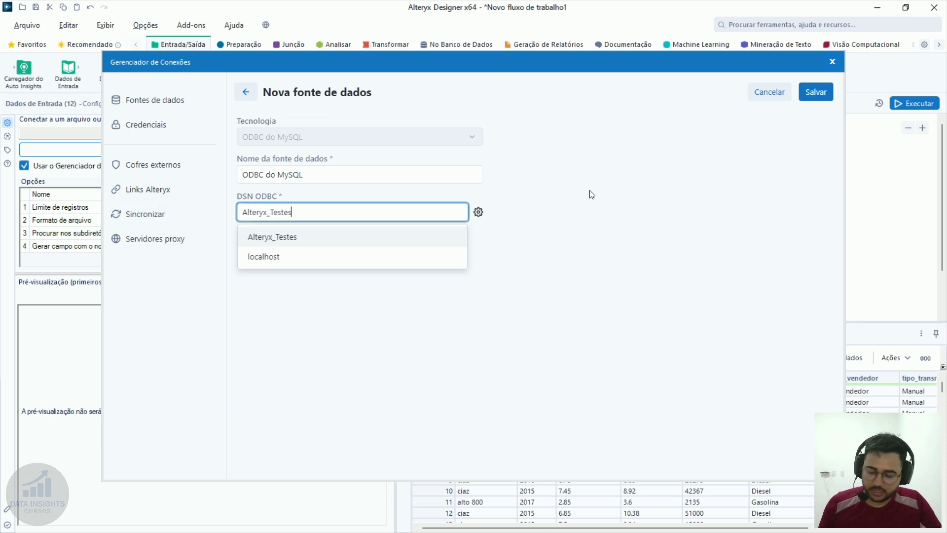
Open the 64-bit Windows ODBC data source administrator, examine the Alteryx_Testes connection settings, and close it without changes
key(alt+space)
text(obd)
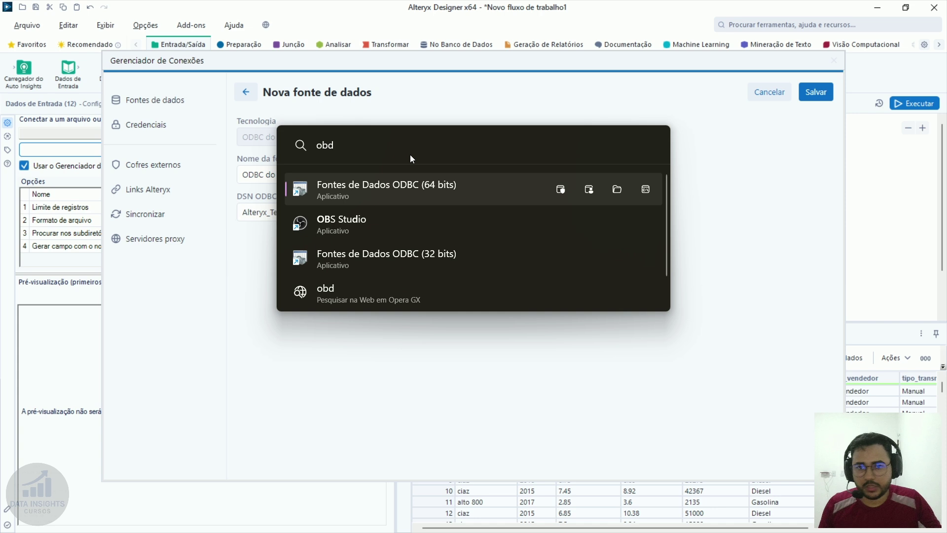
key(BackSpace)
key(BackSpace)
text(dbc)
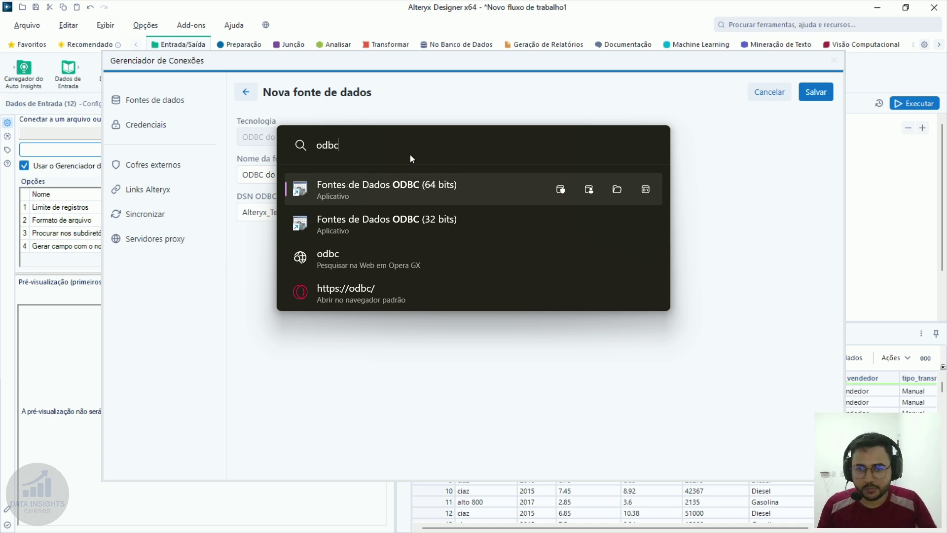
click(400, 183)
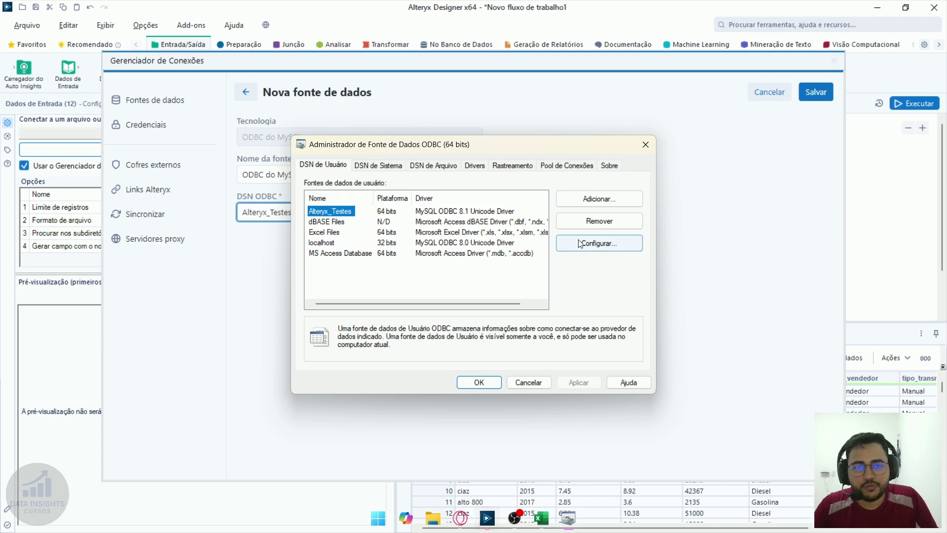
click(599, 243)
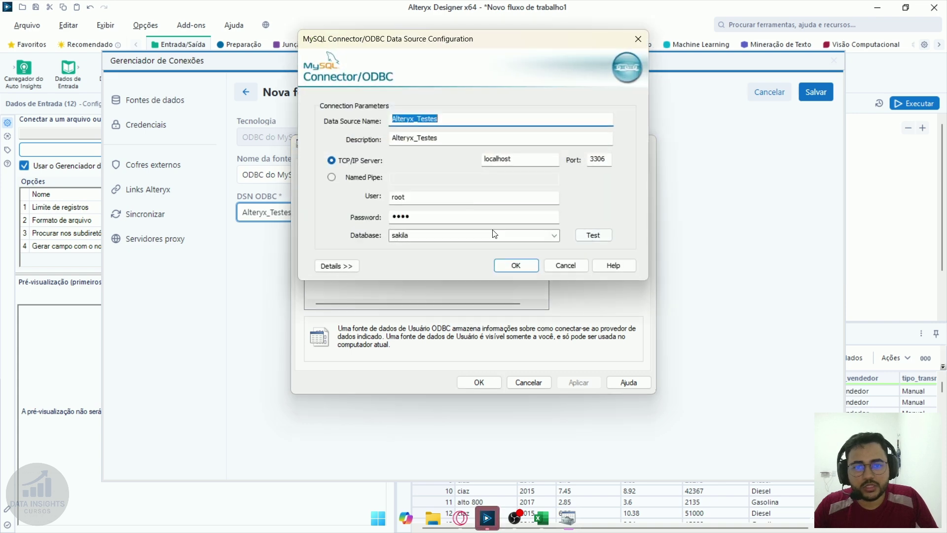
click(640, 38)
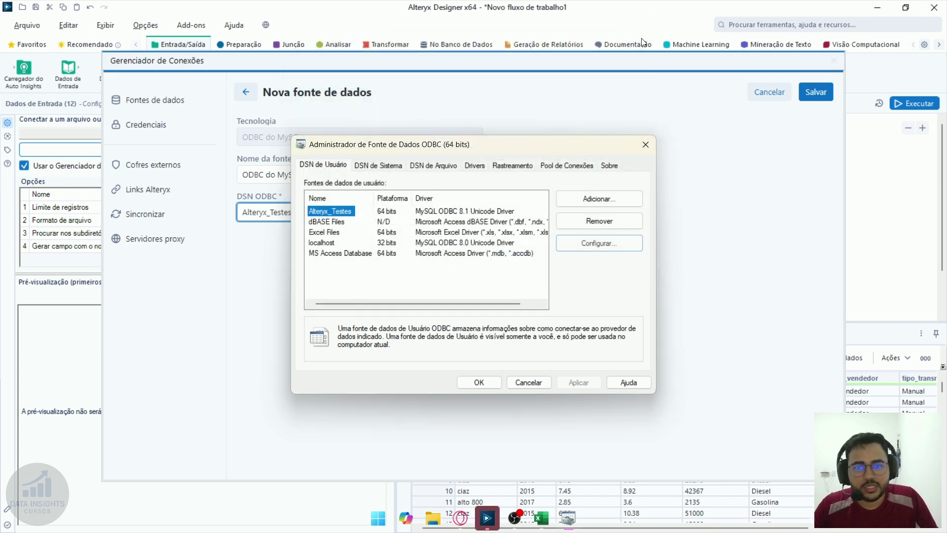
click(644, 143)
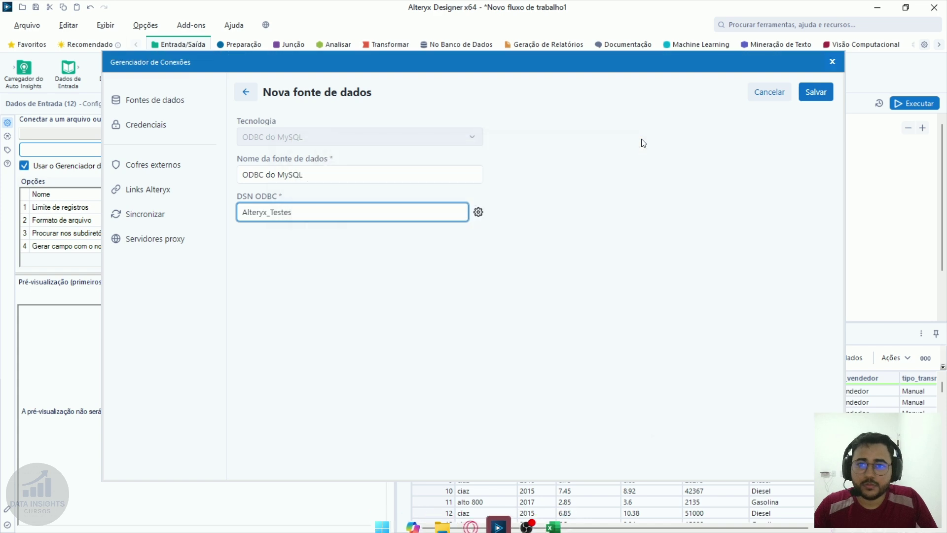
Save the new ODBC do MySQL data source with the DSN Alteryx_Testes and start connecting a credential to it
click(442, 214)
click(272, 237)
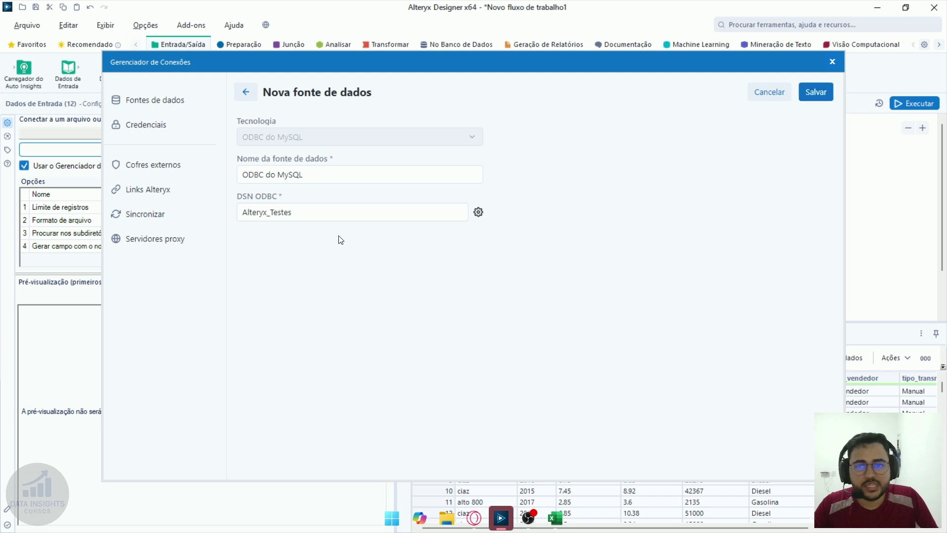
click(353, 212)
click(298, 238)
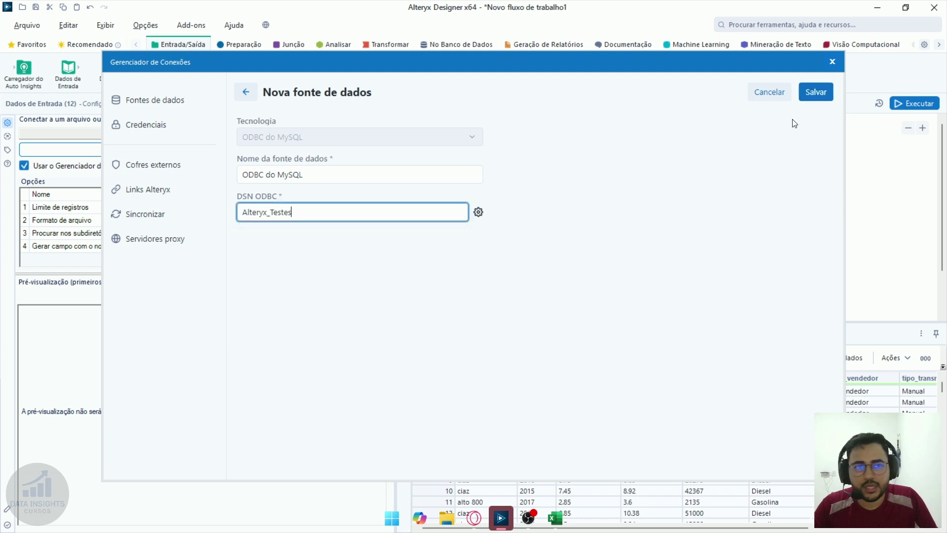
click(804, 93)
click(756, 243)
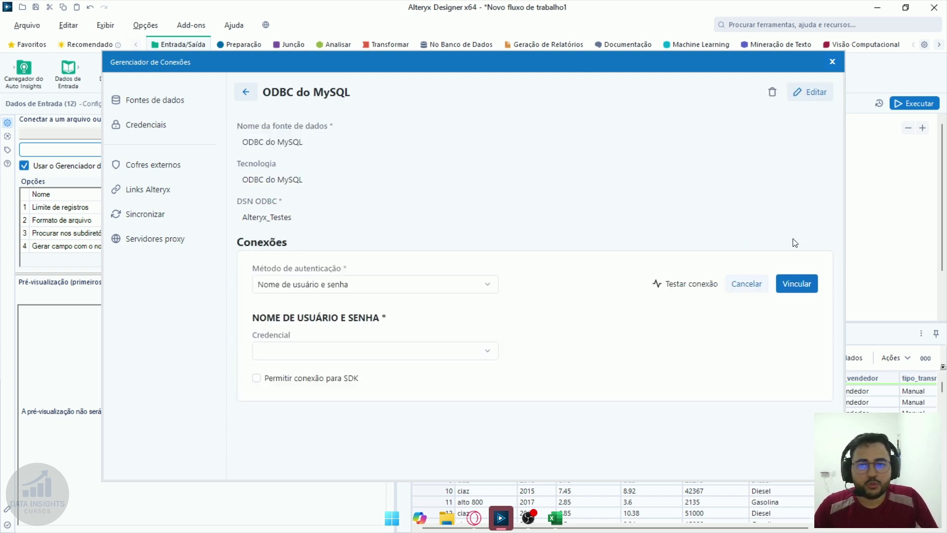
click(359, 352)
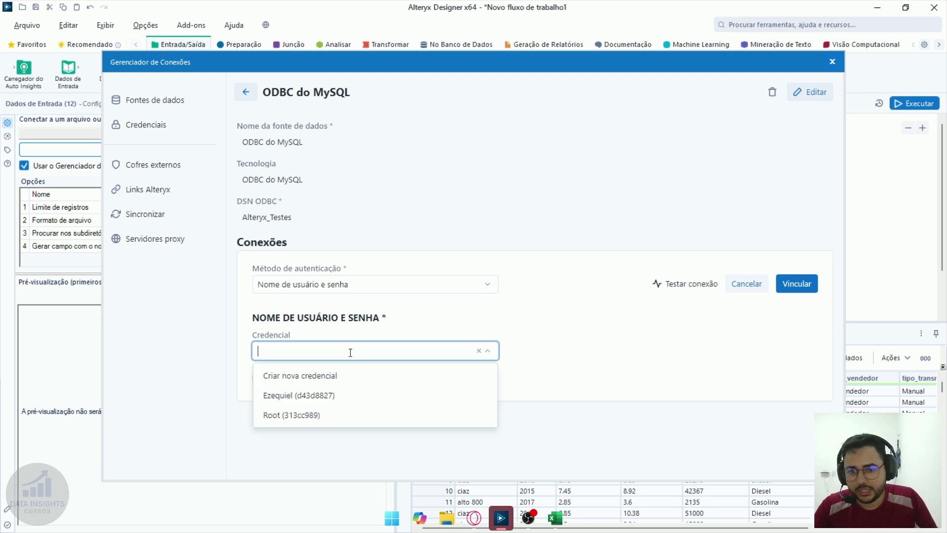
click(317, 379)
scroll(316, 383, down, 3)
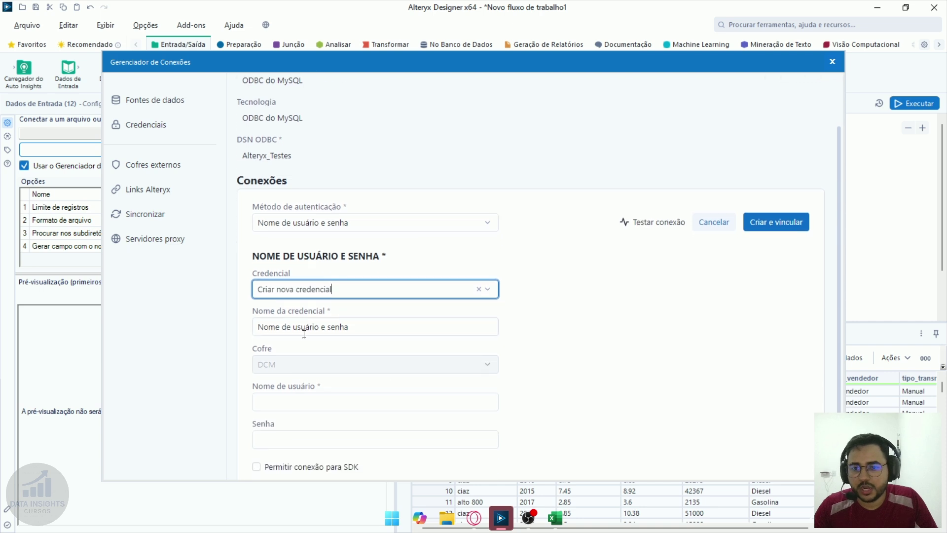
click(297, 381)
click(311, 419)
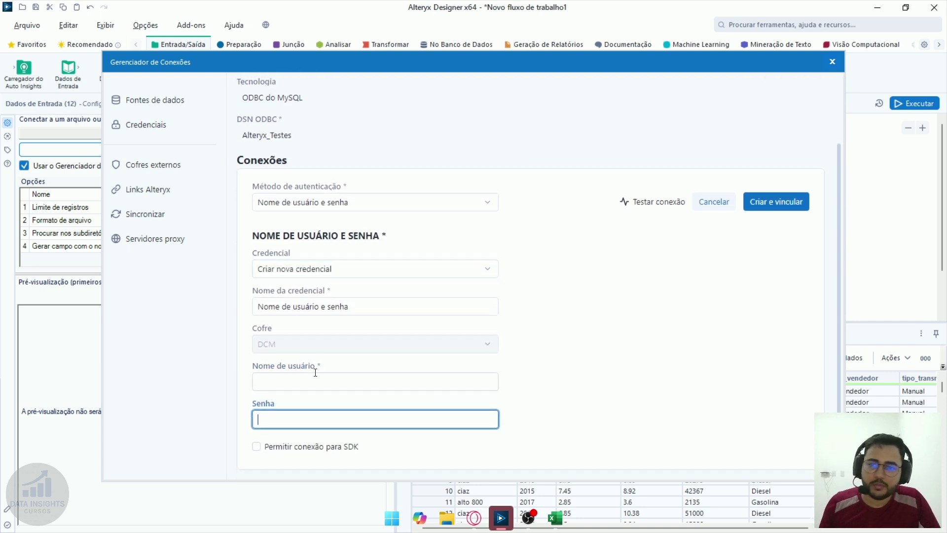
click(328, 306)
Link the existing Root username-and-password credential to the MySQL data source and connect through it
click(395, 273)
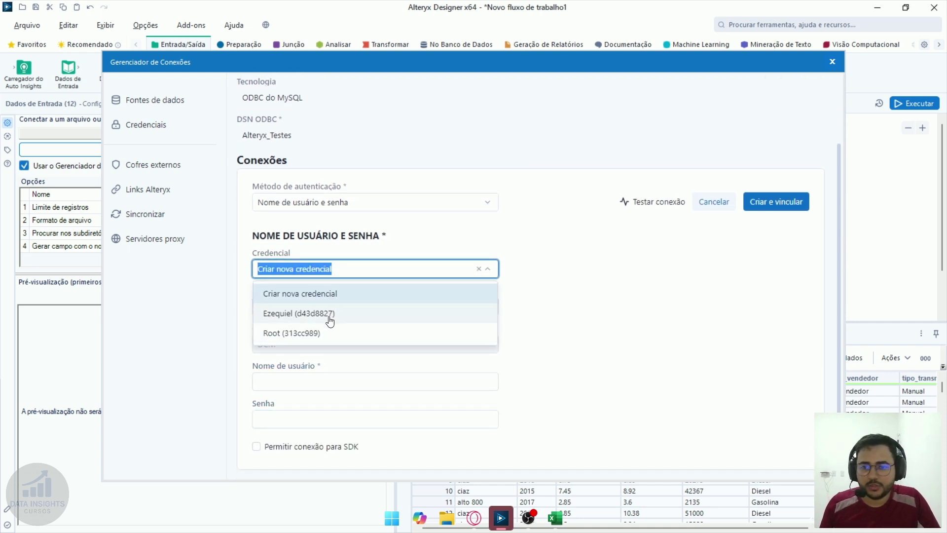
click(327, 331)
click(797, 284)
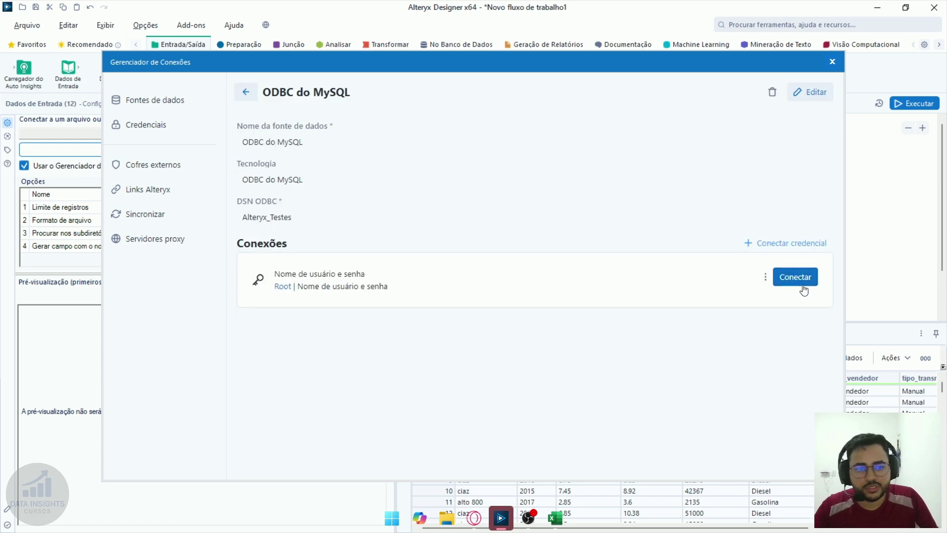
click(796, 277)
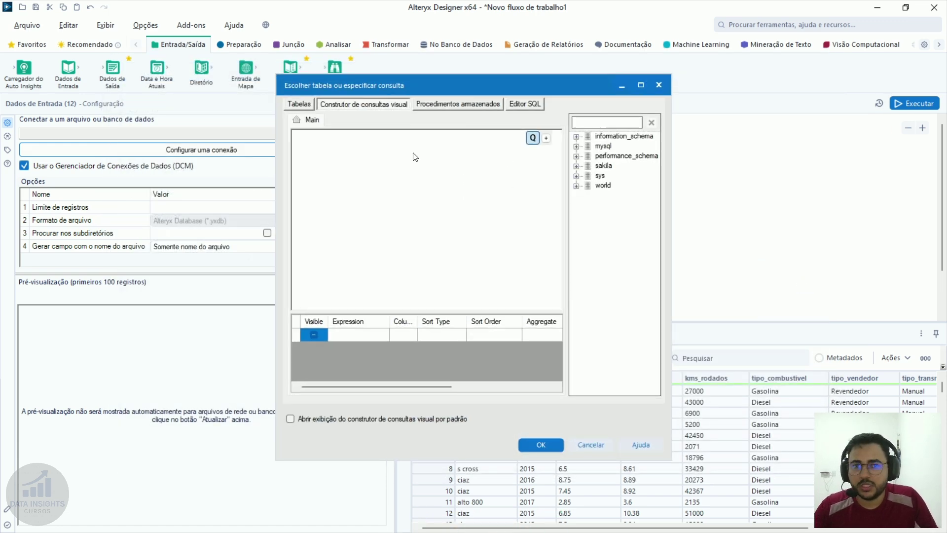
View the empty SQL editor, close the query window without a query, and disable the Data Connection Manager (DCM) for the tool
click(525, 104)
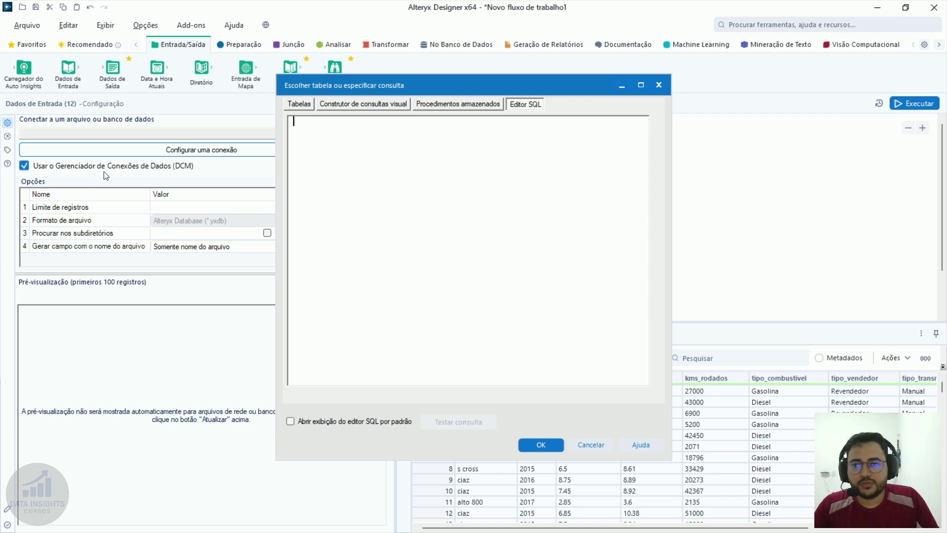
click(660, 90)
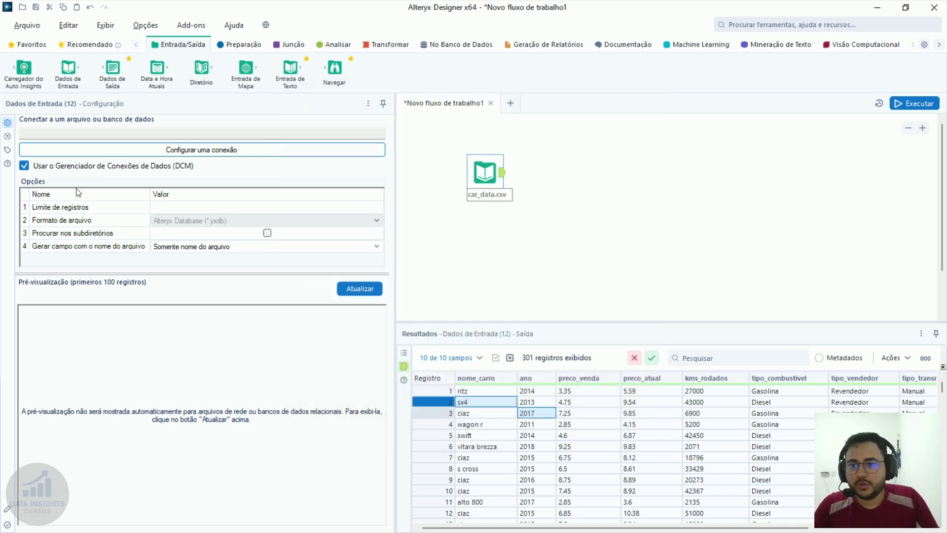
click(130, 167)
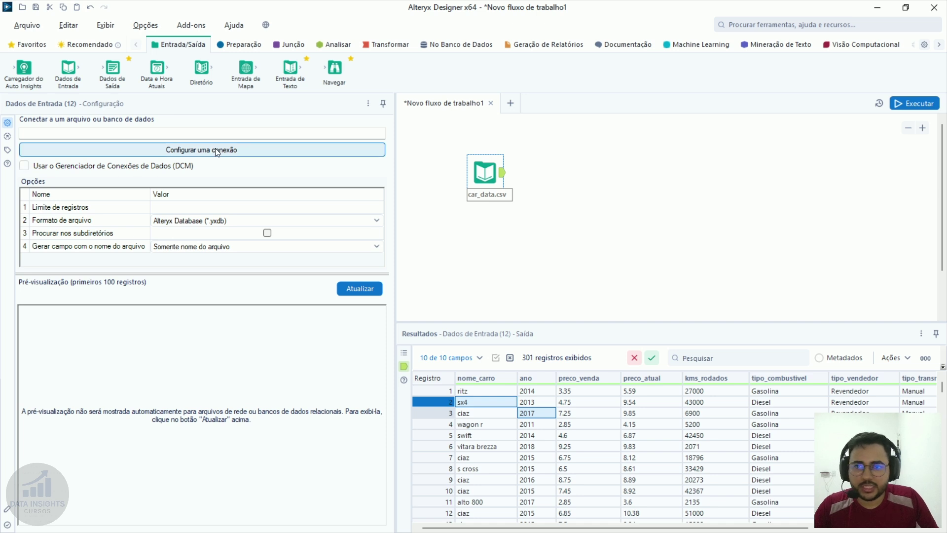
Examine the available DCM modes in the general user settings, keep DCM opcional, and close the settings without saving
click(145, 25)
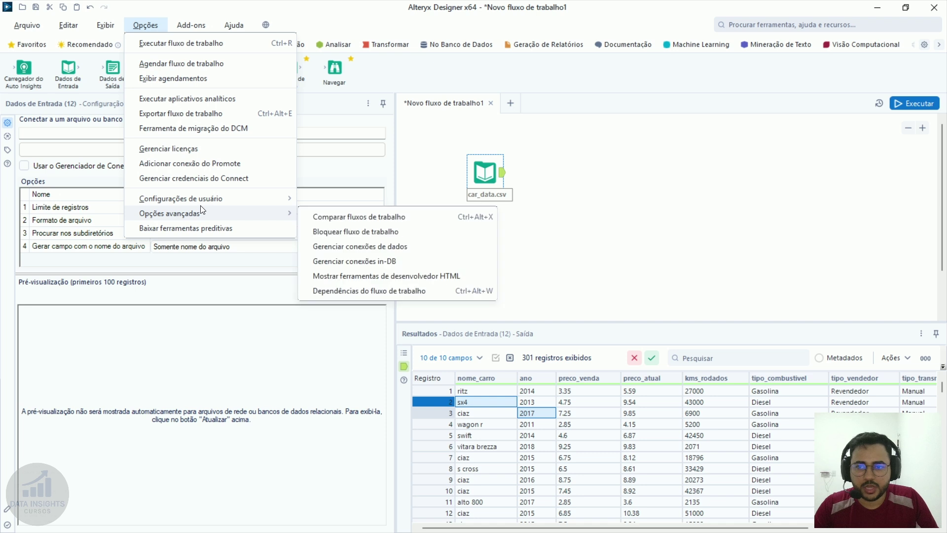
mouse_move(241, 205)
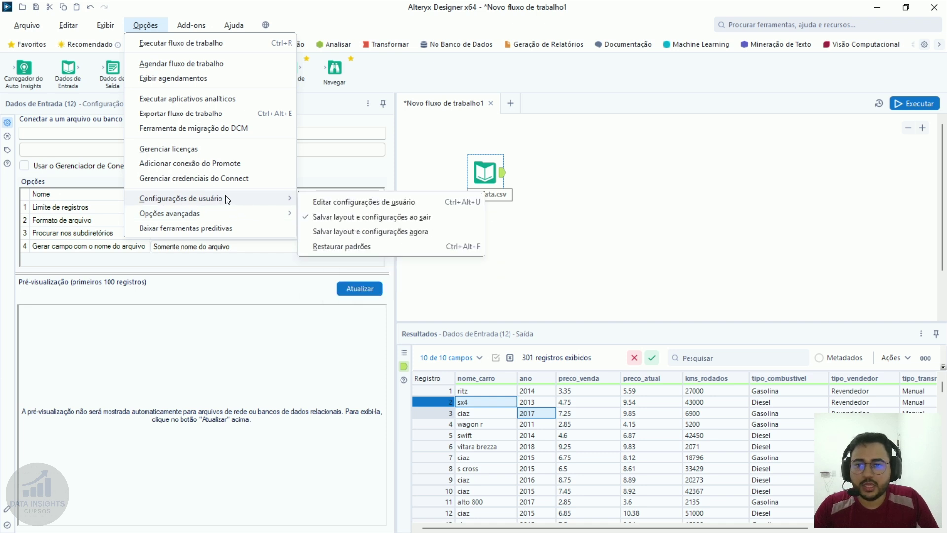
click(410, 204)
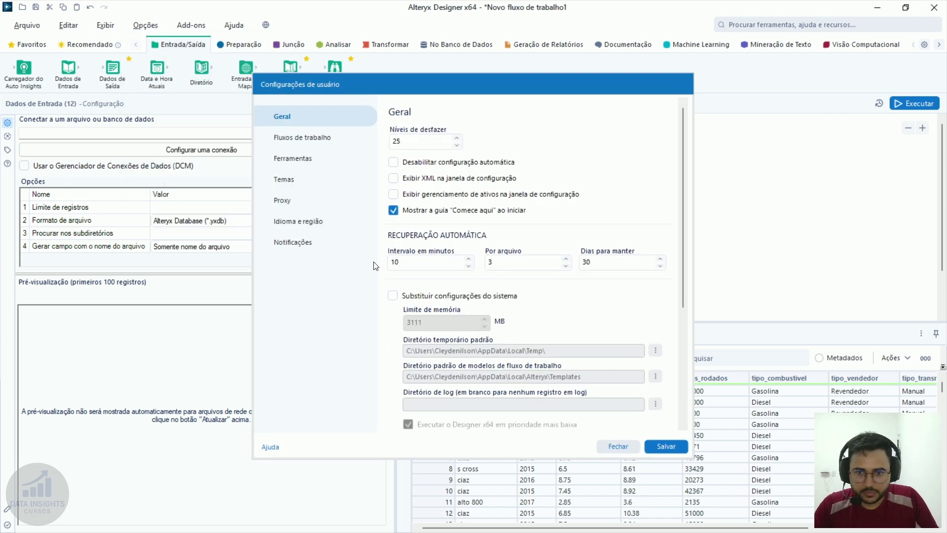
scroll(487, 268, down, 5)
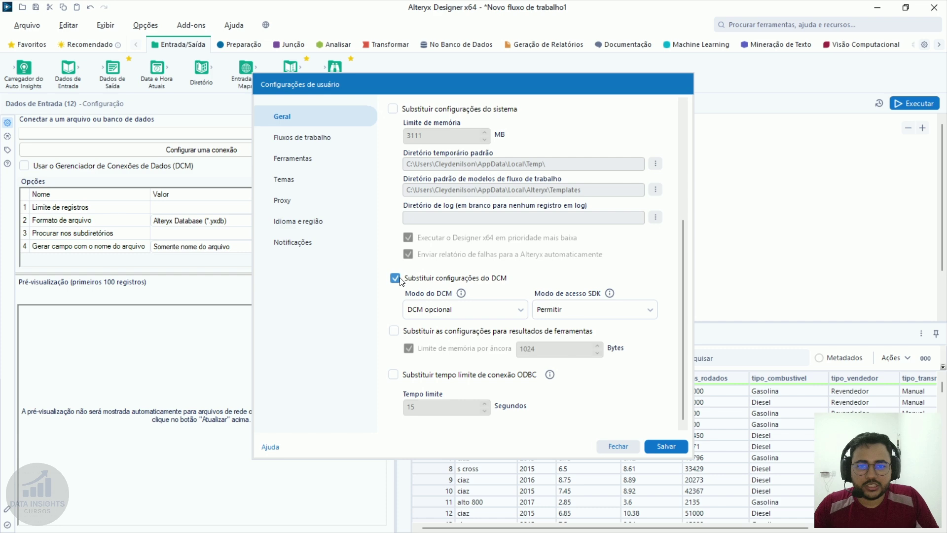
click(456, 309)
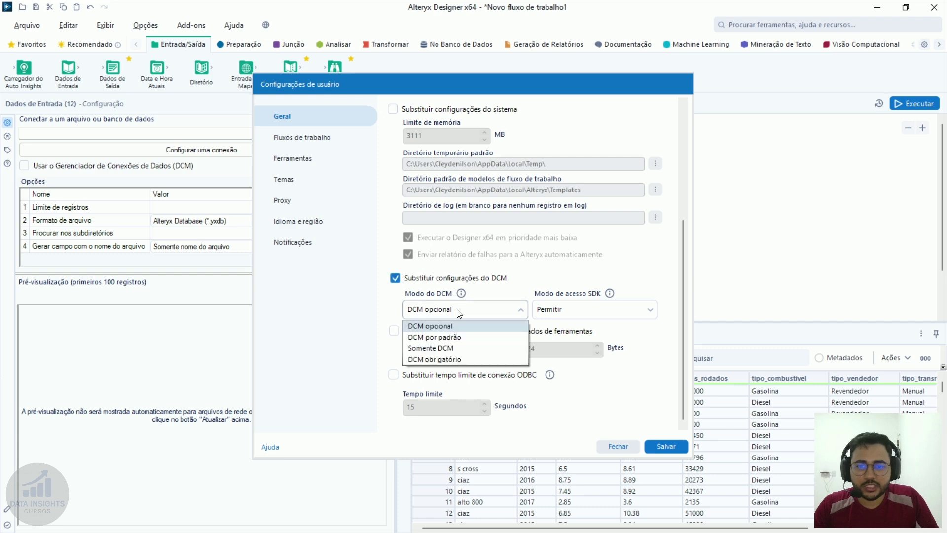
click(436, 326)
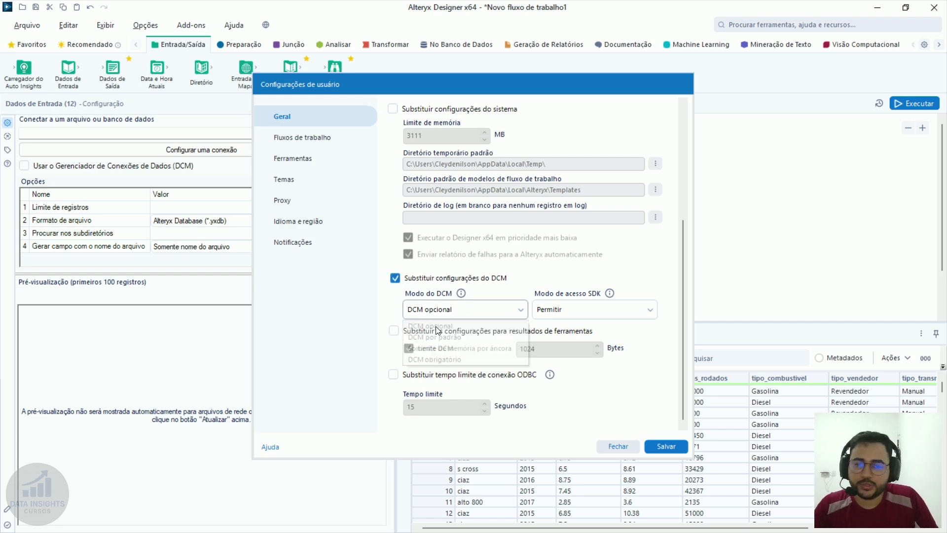
click(622, 447)
click(56, 169)
click(55, 169)
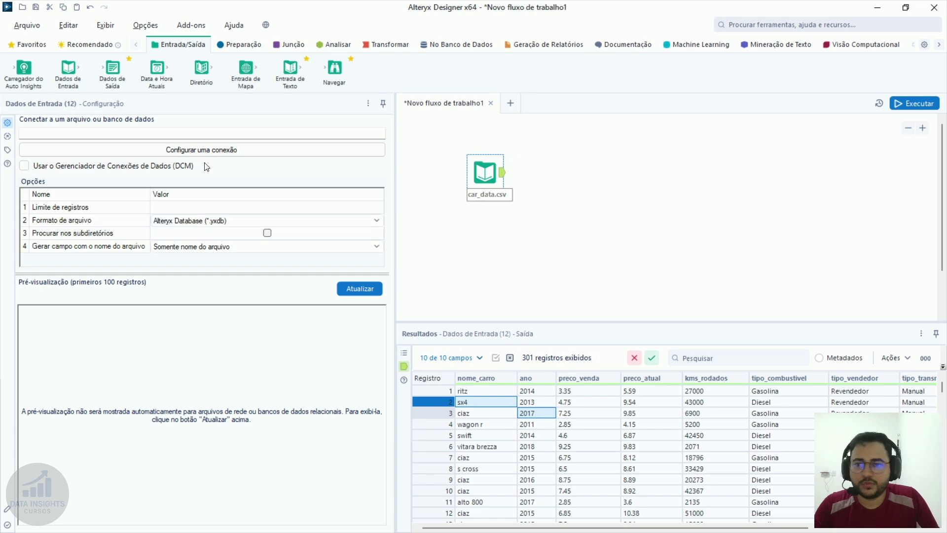
Connect to the MySQL ODBC data source Alteryx_Testes with the username root and the account password
click(196, 148)
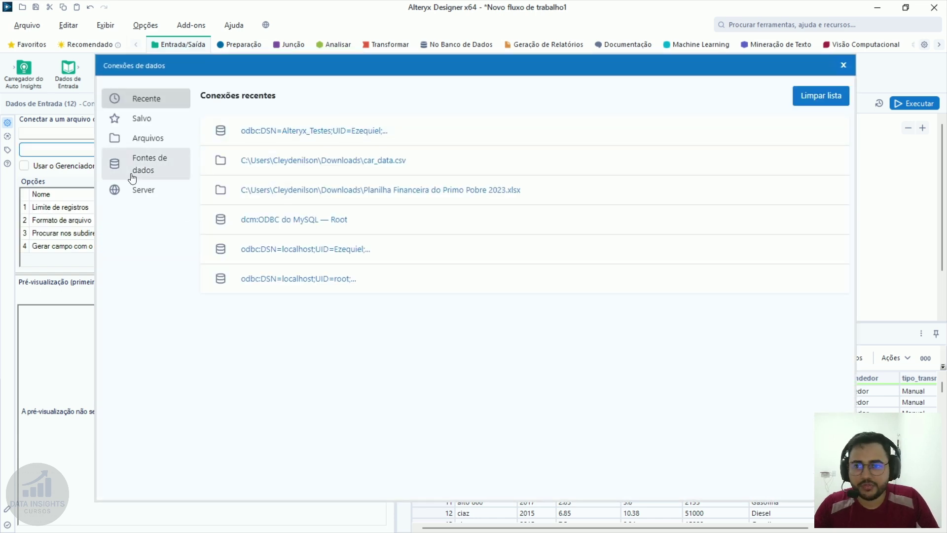
click(154, 163)
scroll(604, 364, down, 3)
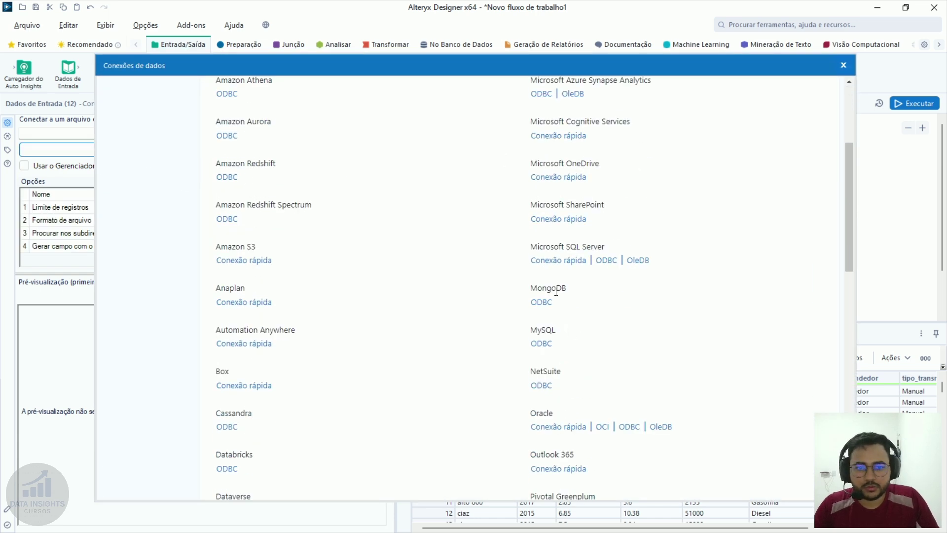
click(540, 276)
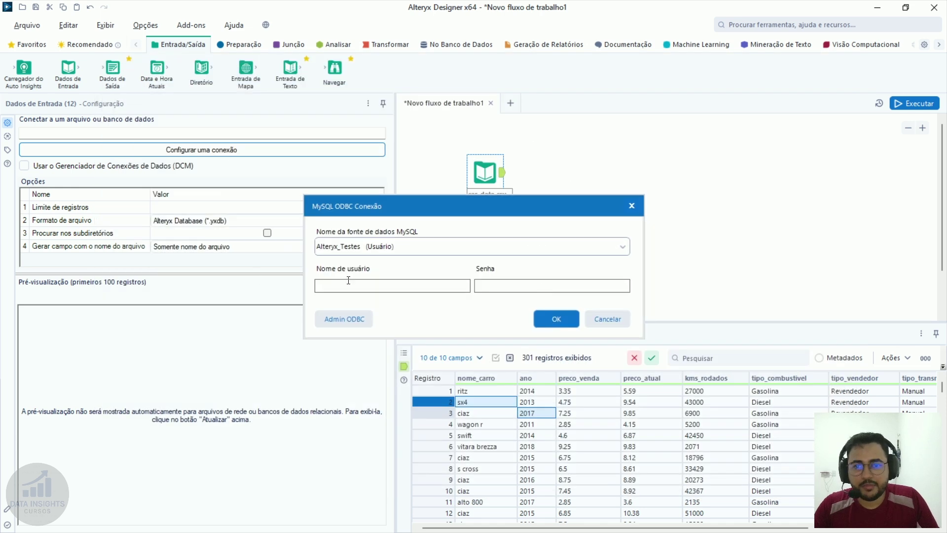
click(390, 290)
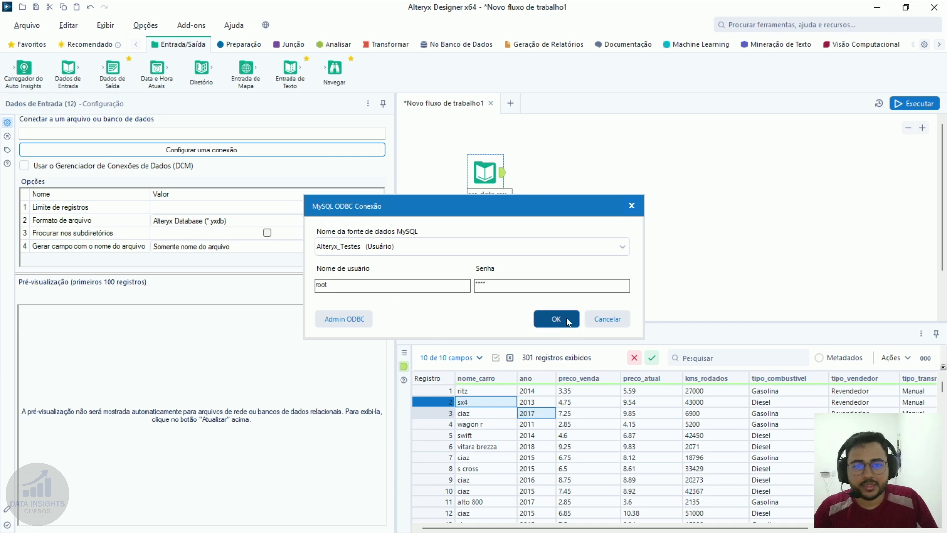
click(361, 248)
click(354, 263)
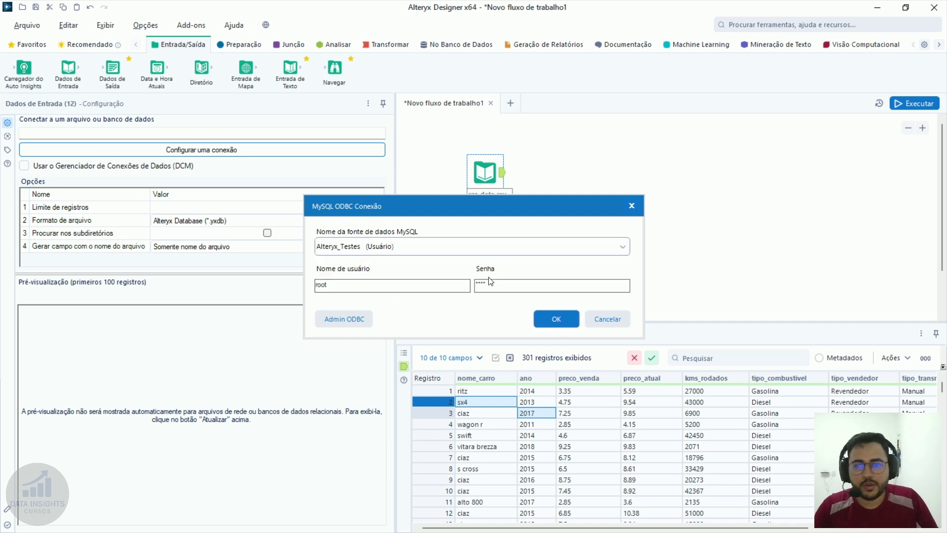
click(555, 318)
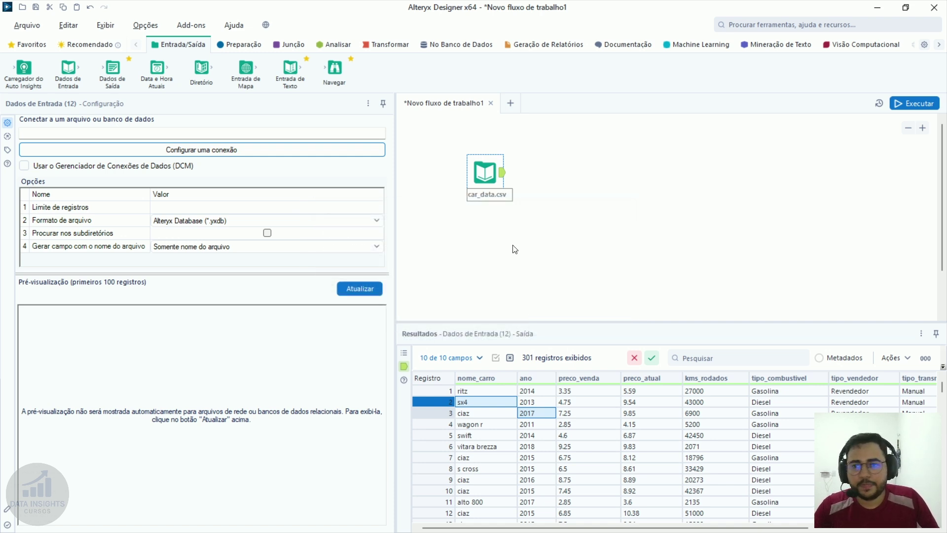
Write the SQL query "Select * from Actor", test it, and accept it as the tool's input
click(518, 104)
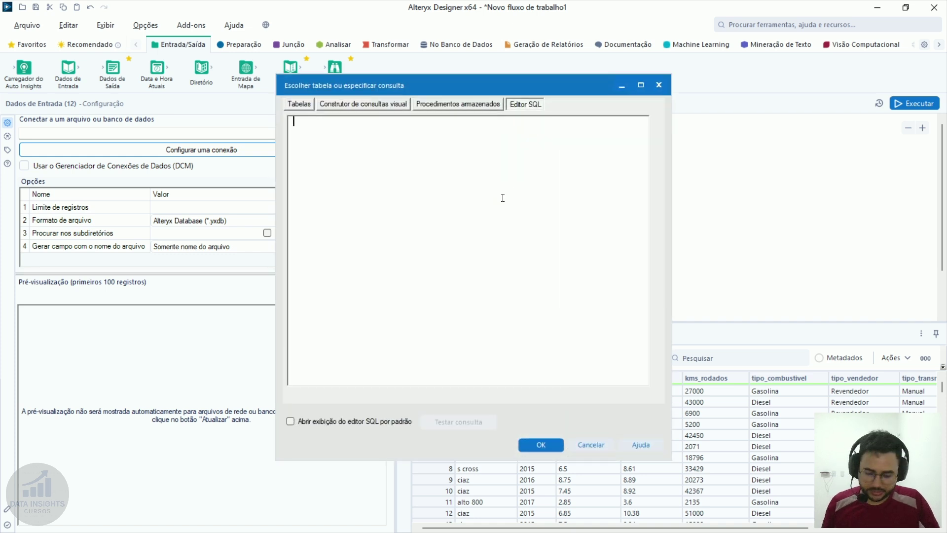
text(Select *)
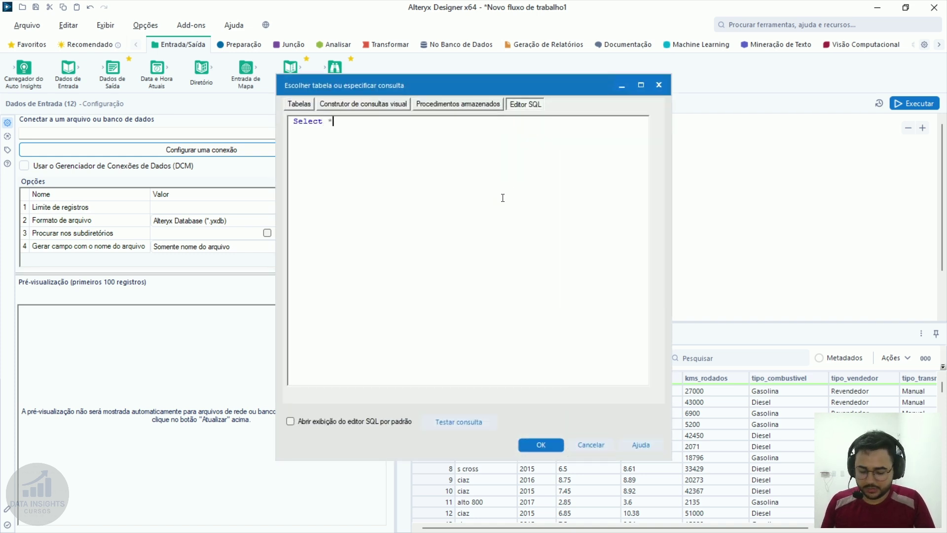
text( from Actor)
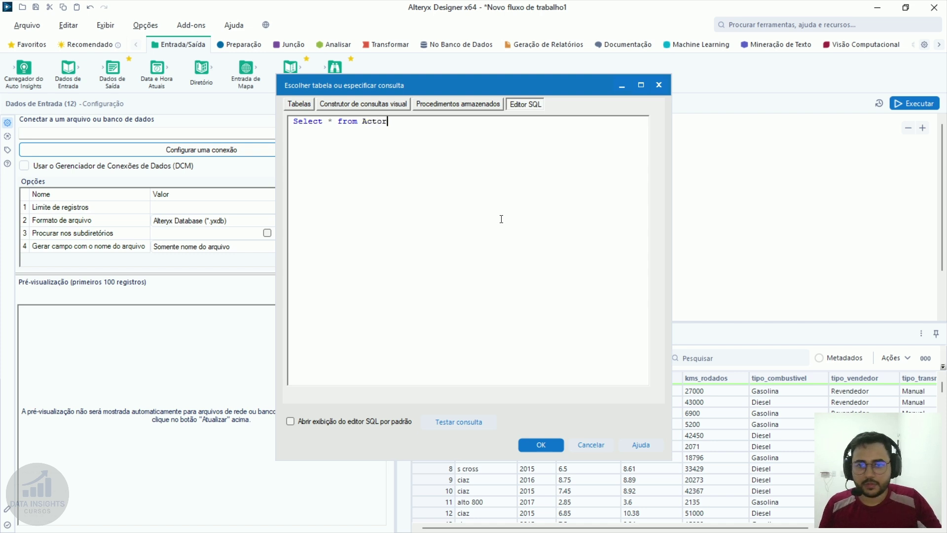
click(459, 422)
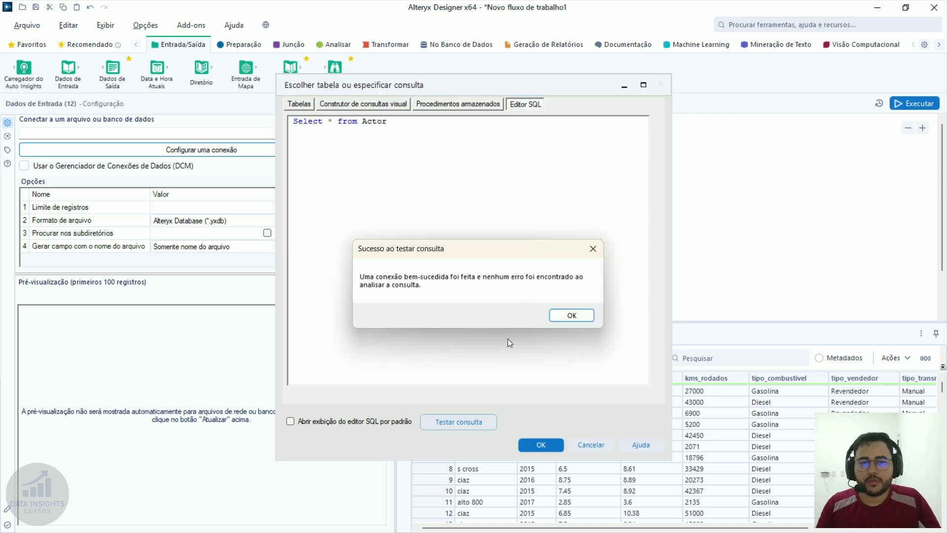
click(570, 314)
click(539, 445)
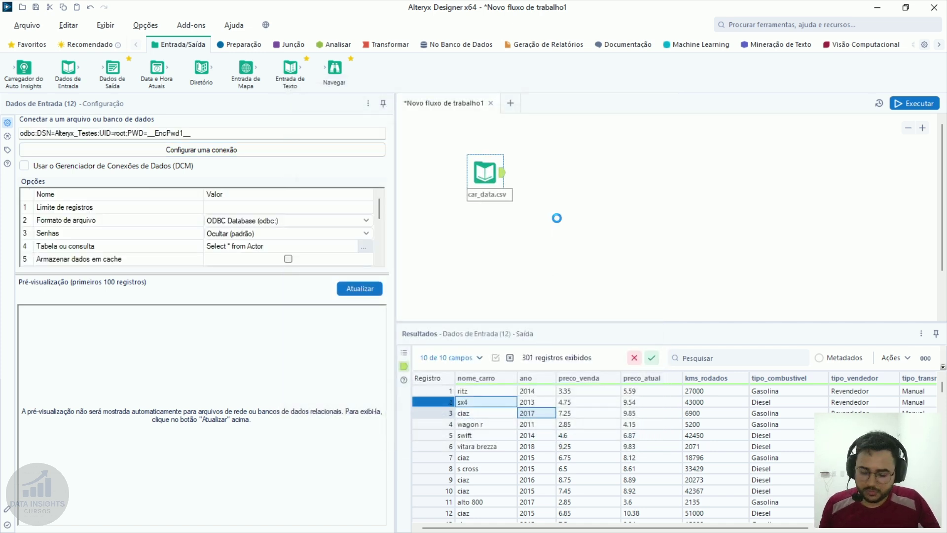
Run the workflow and review the Actor records in the Dados de Entrada tool's output
key(ctrl+r)
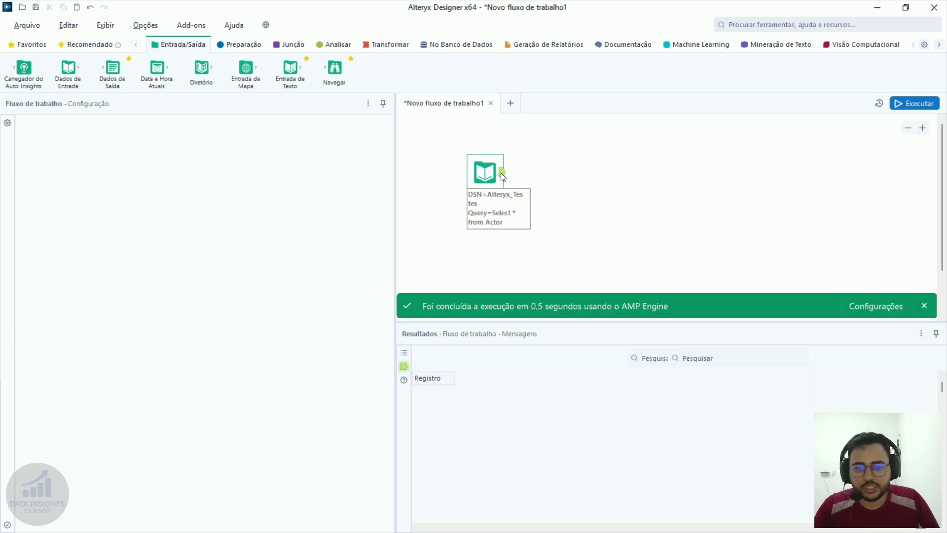
click(502, 172)
scroll(523, 437, down, 6)
scroll(522, 437, down, 20)
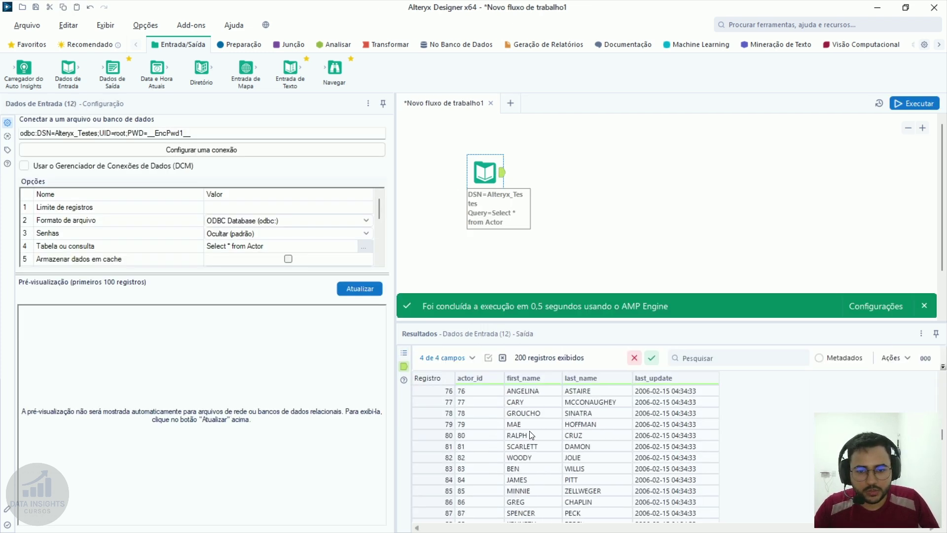
scroll(524, 471, down, 9)
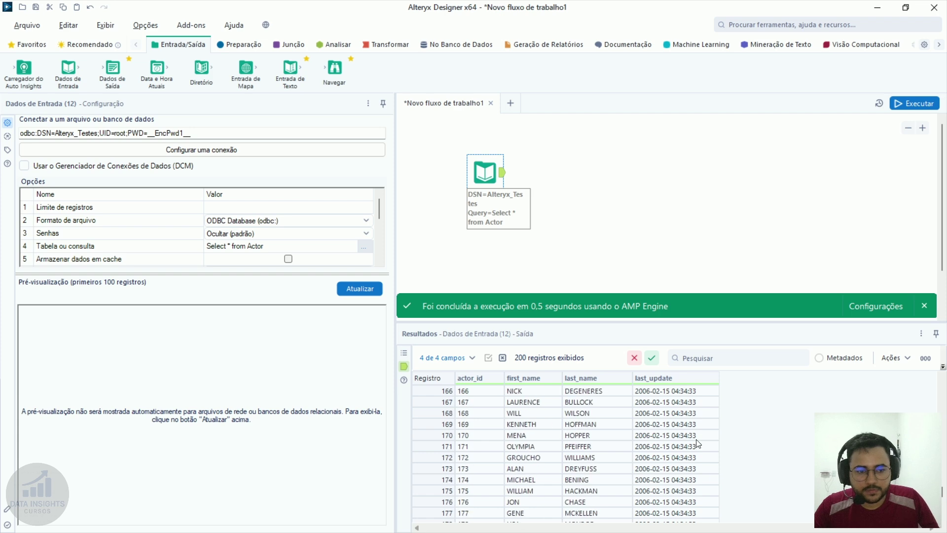
scroll(688, 452, up, 20)
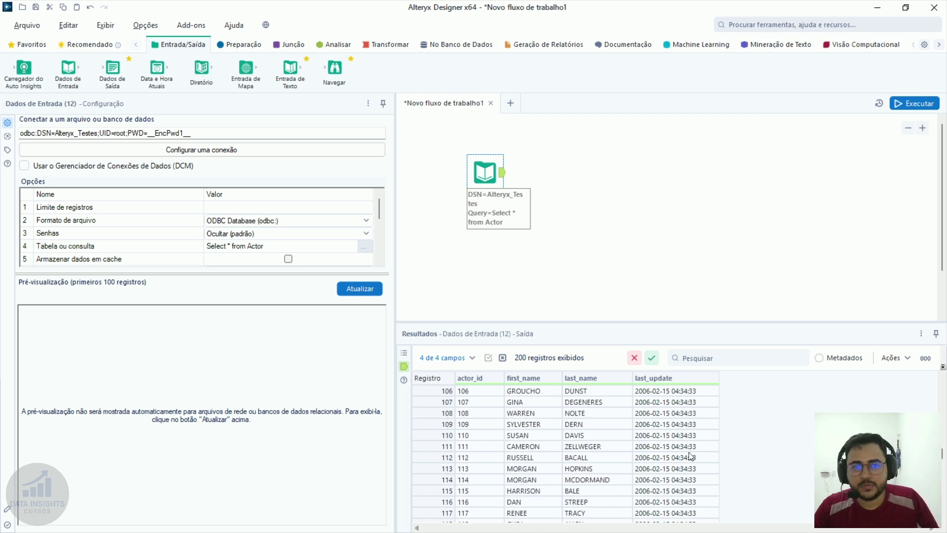
scroll(690, 449, up, 16)
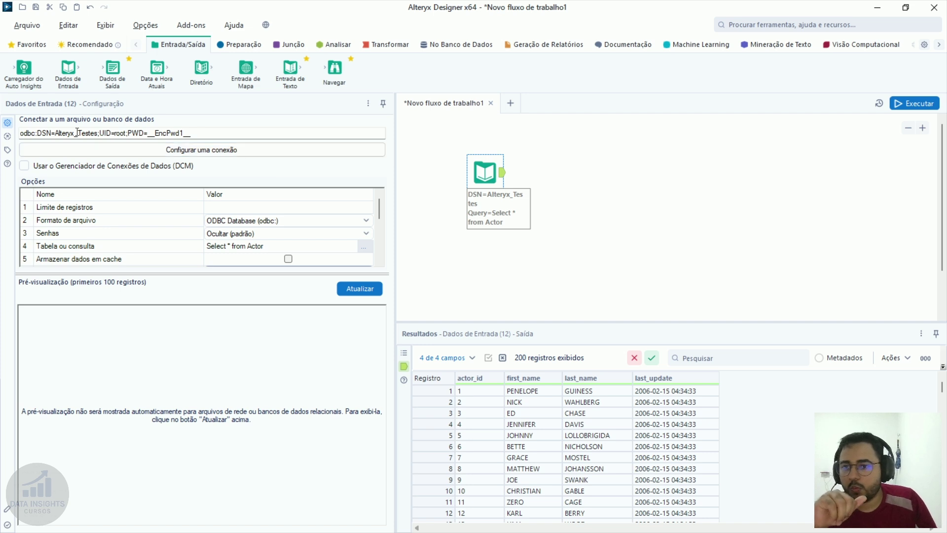
Narrow the configuration pane and connect a Navegar tool to the output of the Dados de Entrada tool
drag(47, 134, 235, 135)
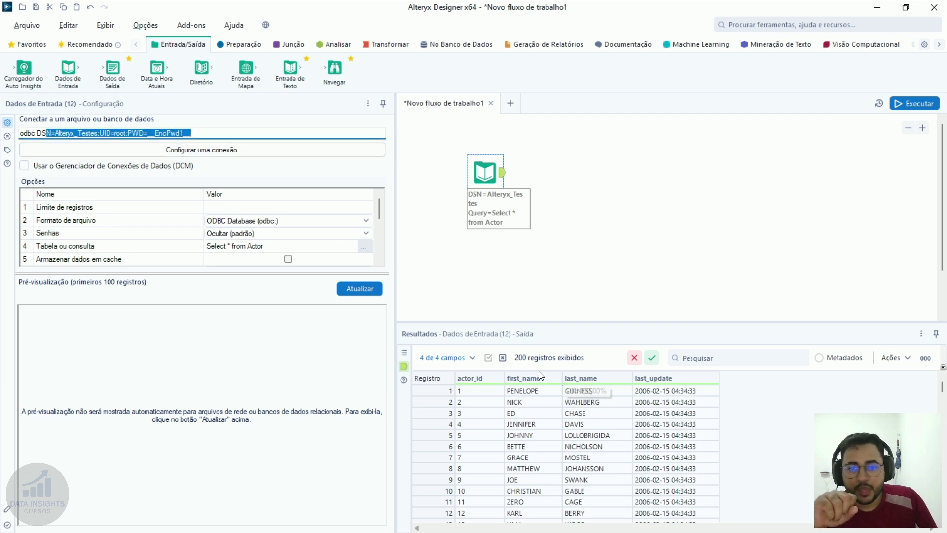
click(533, 446)
drag(395, 234, 351, 234)
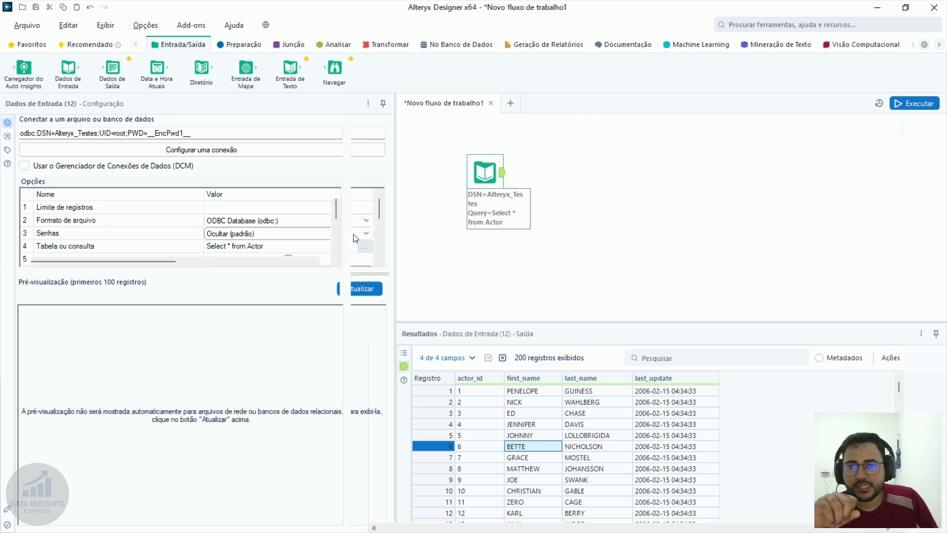
mouse_move(437, 173)
mouse_down()
mouse_move(451, 181)
mouse_move(444, 188)
mouse_up()
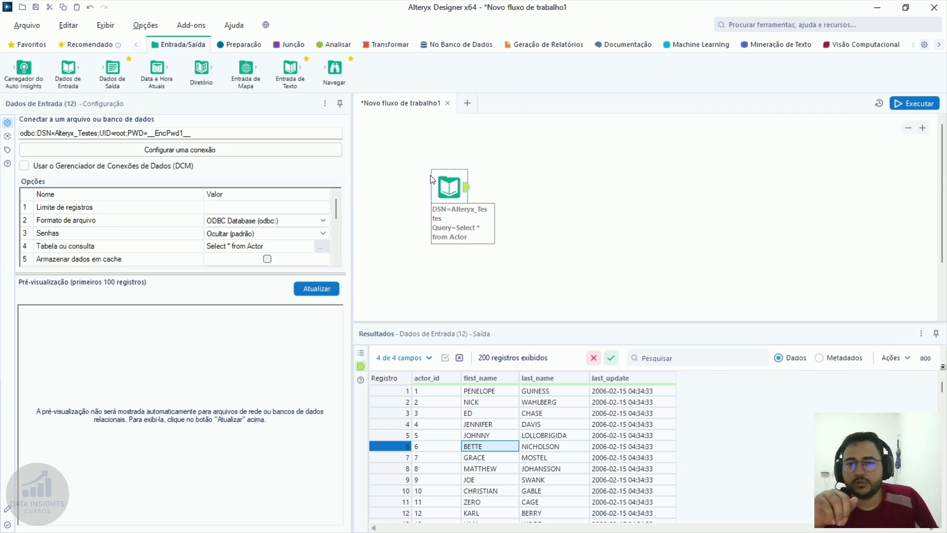
drag(334, 69, 523, 187)
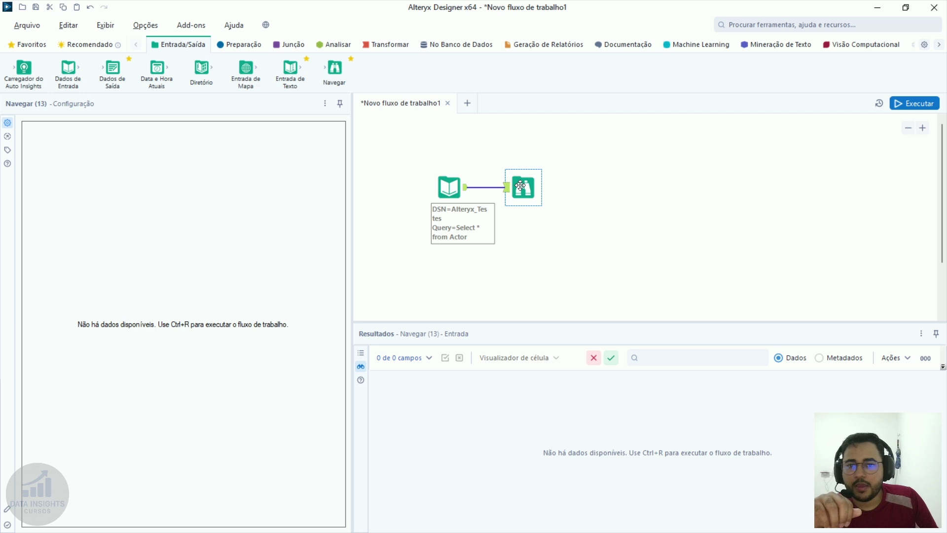
Examine the Dados de Entrada tool's connection string, its recent connections, and the full list of ODBC options
click(449, 186)
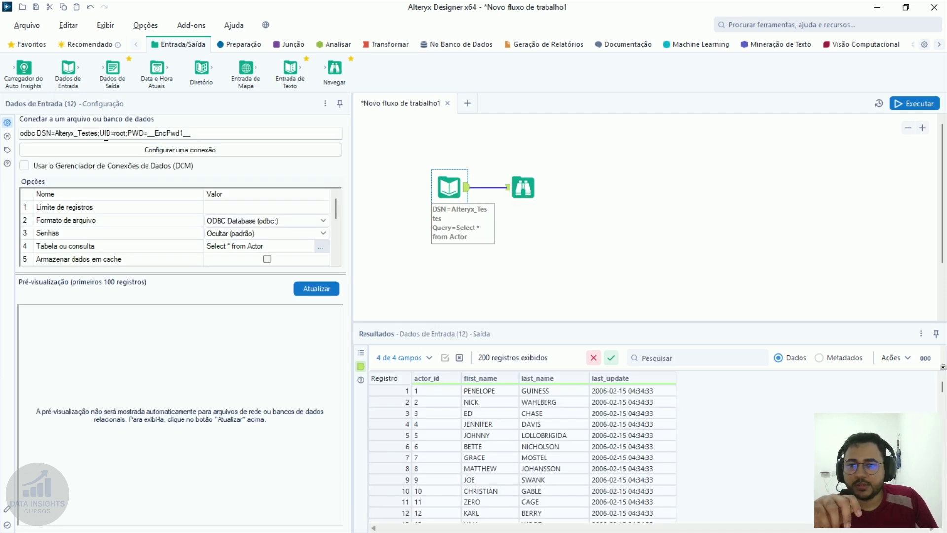
drag(55, 133, 220, 155)
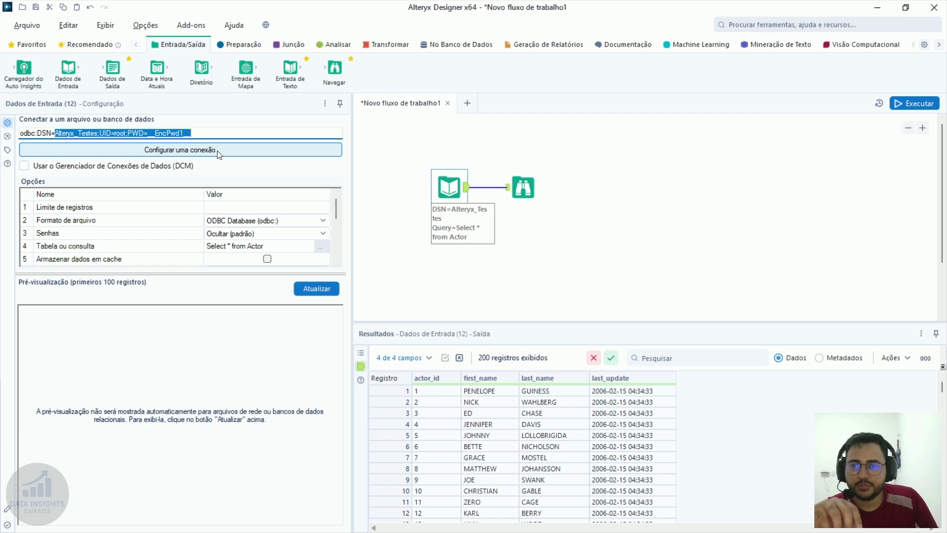
click(220, 155)
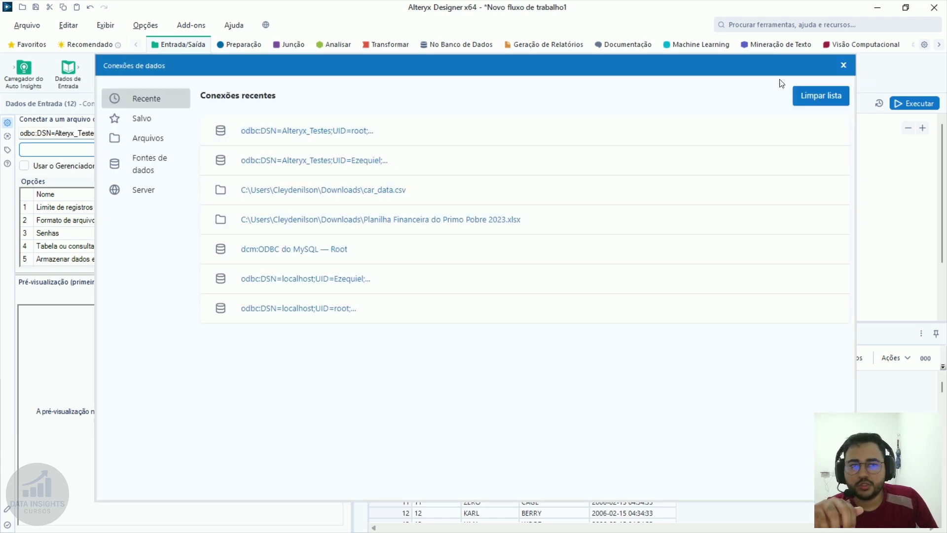
click(842, 65)
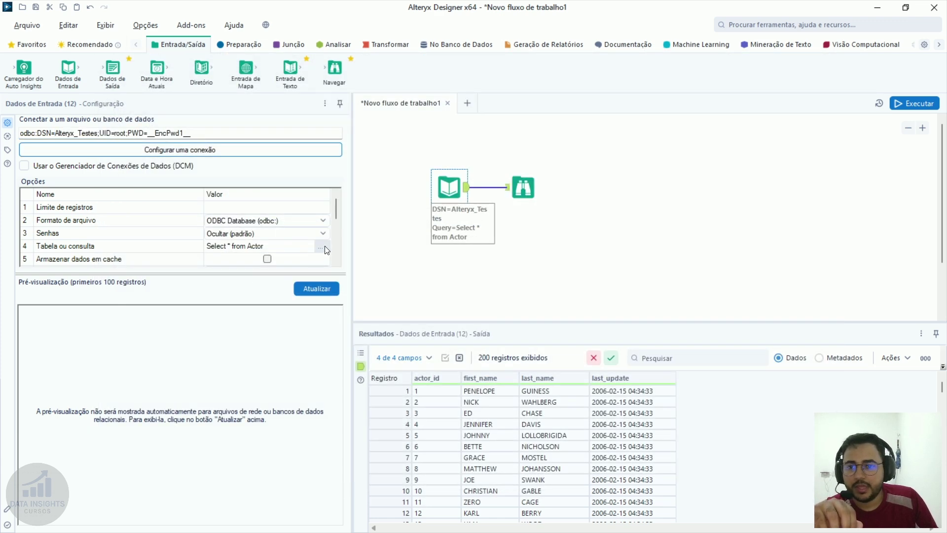
click(337, 264)
click(337, 264)
click(337, 264)
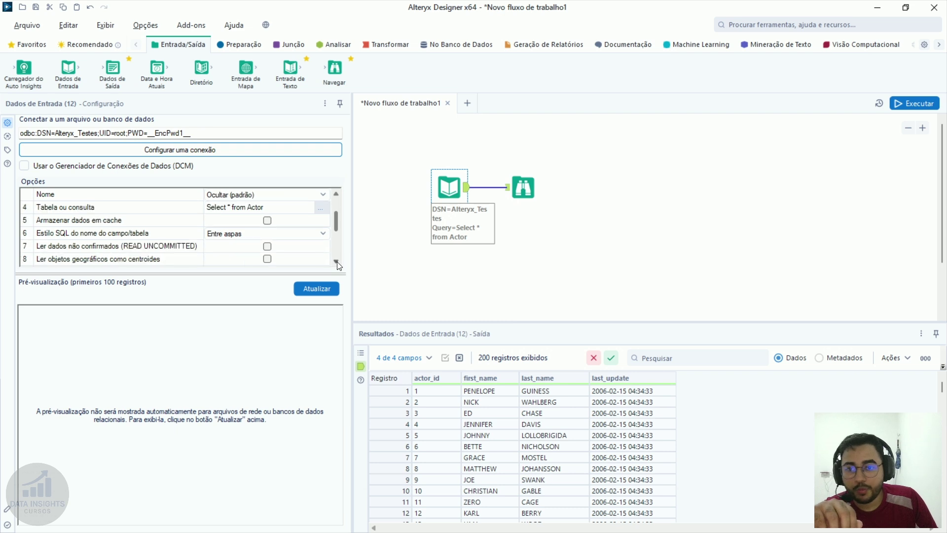
scroll(340, 264, down, 6)
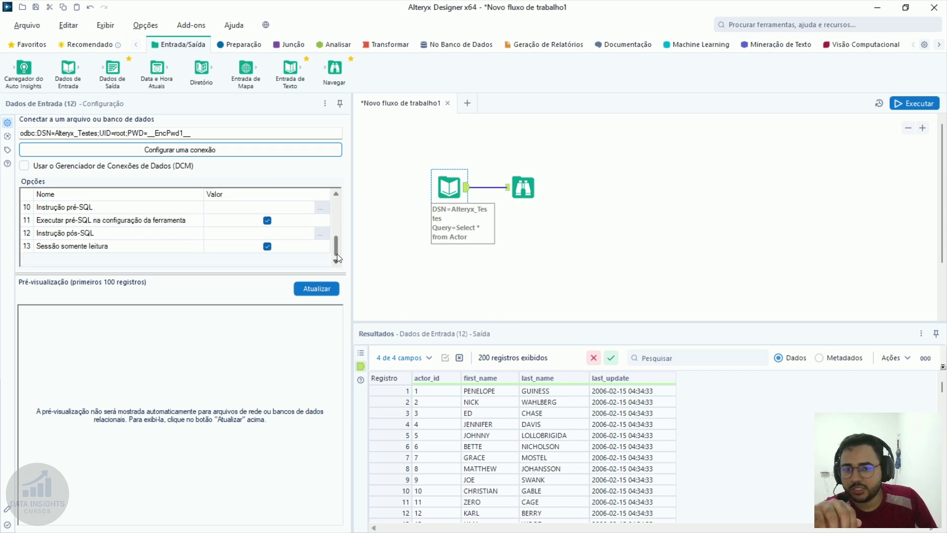
drag(337, 253, 351, 180)
Open the tool's table or query chooser and examine the sakila tables, the current SQL, and the customer table's fields
click(324, 248)
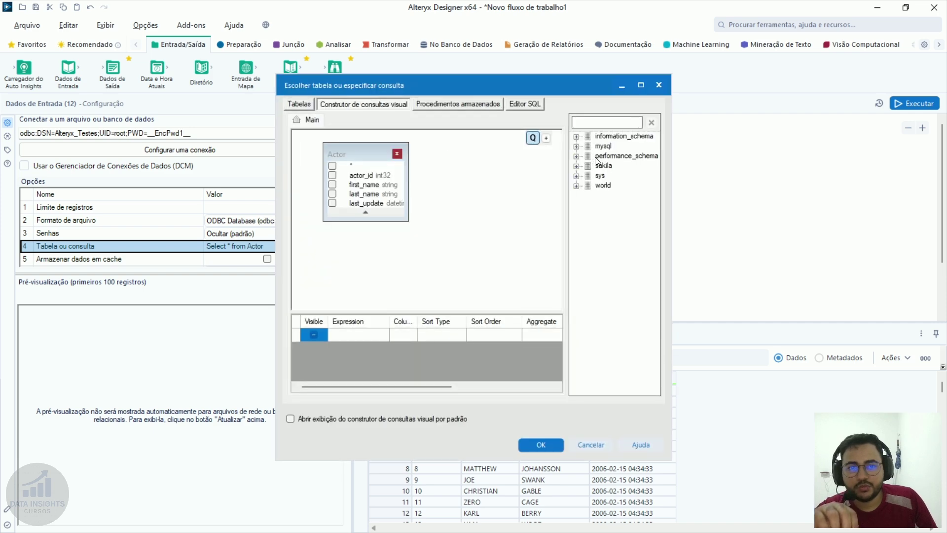
click(577, 166)
scroll(606, 247, down, 1)
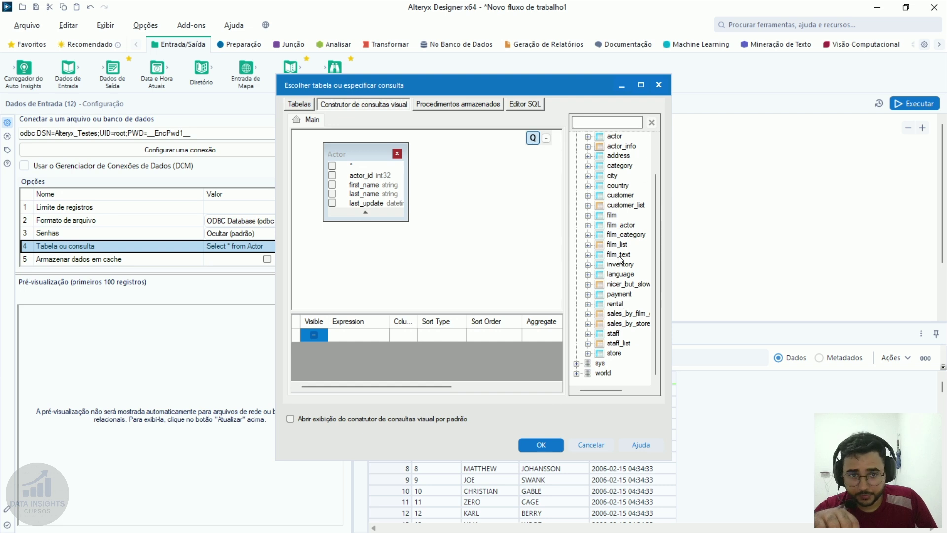
click(531, 100)
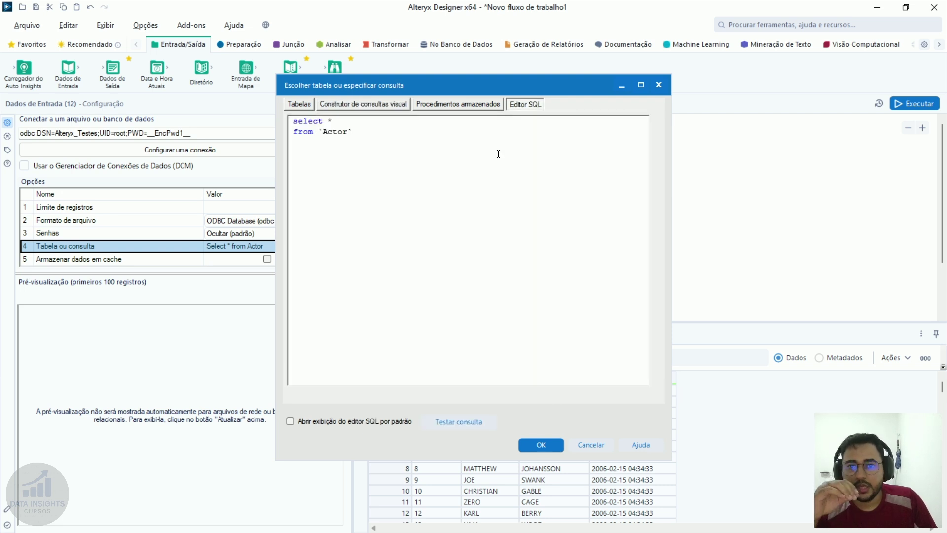
key(ctrl+a)
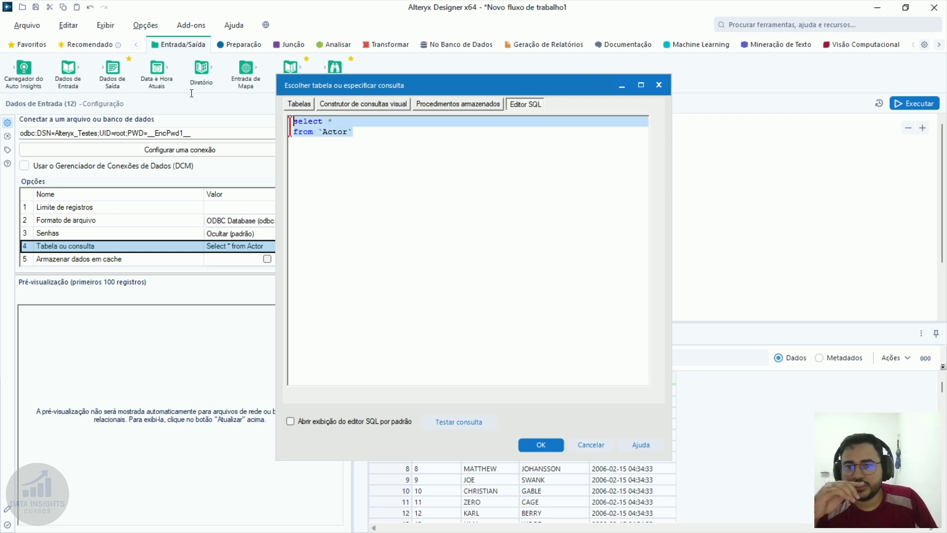
click(400, 104)
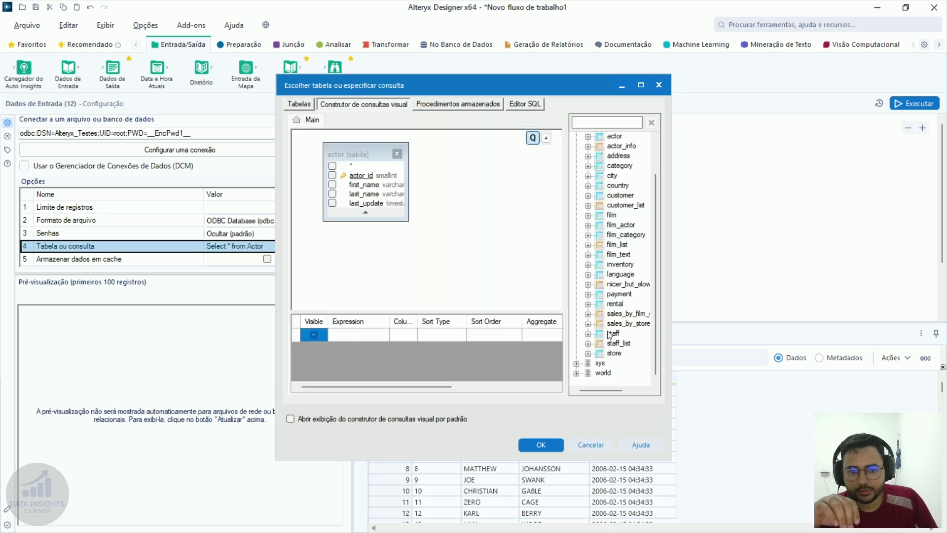
scroll(610, 334, up, 2)
click(620, 175)
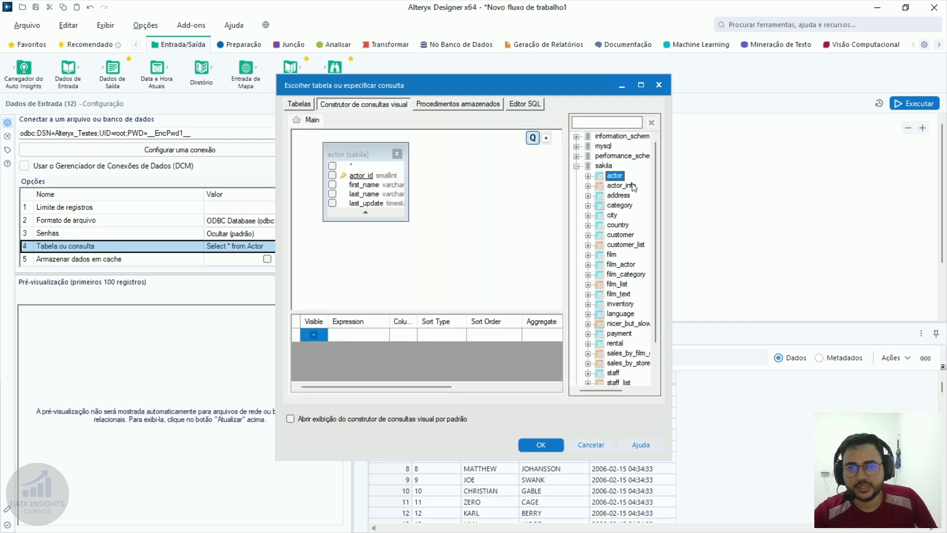
click(610, 237)
click(588, 236)
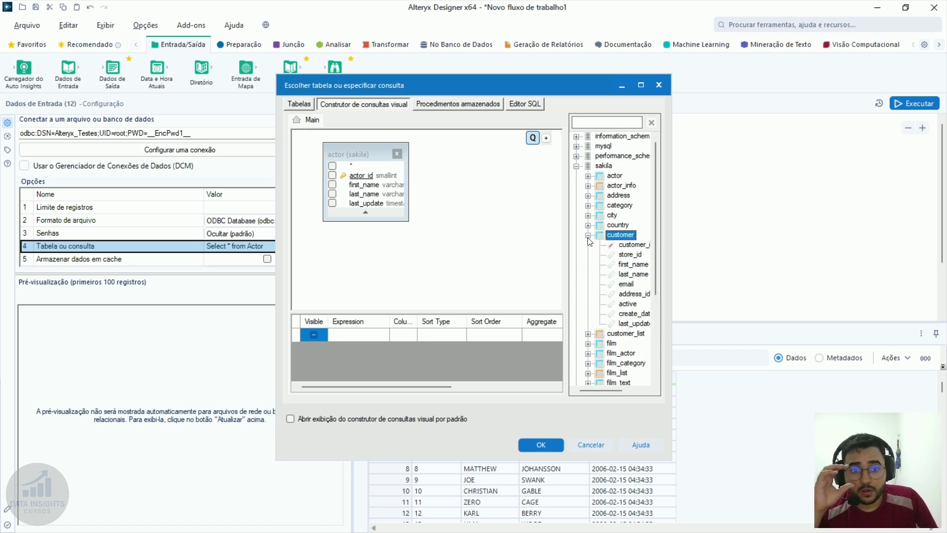
click(588, 235)
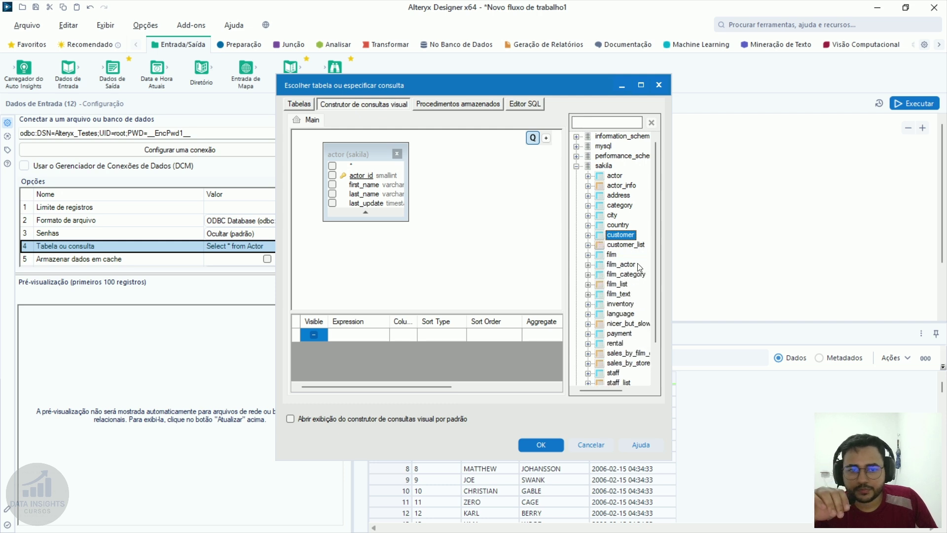
Change the SQL query to "select * from Customer", test it, and accept it
click(524, 104)
key(Home)
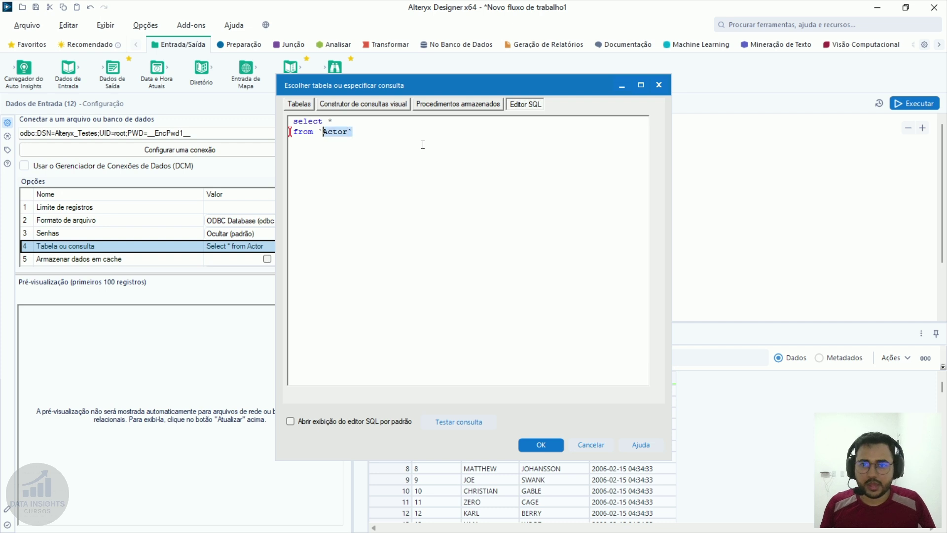
text(Customer)
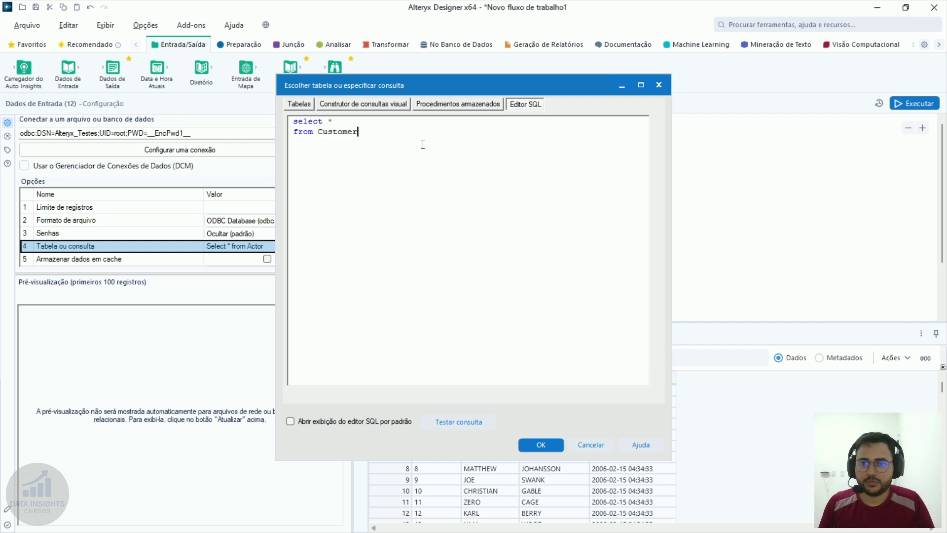
click(462, 429)
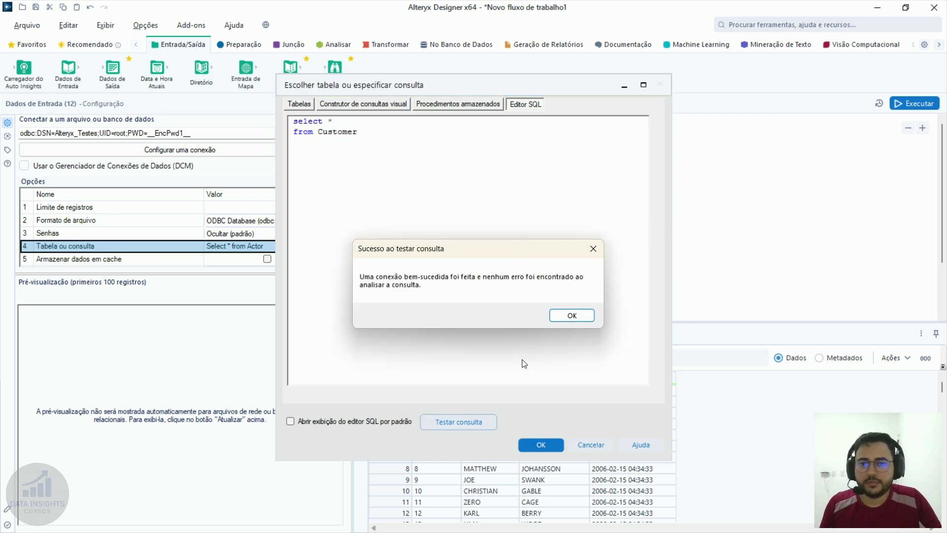
click(568, 314)
click(549, 445)
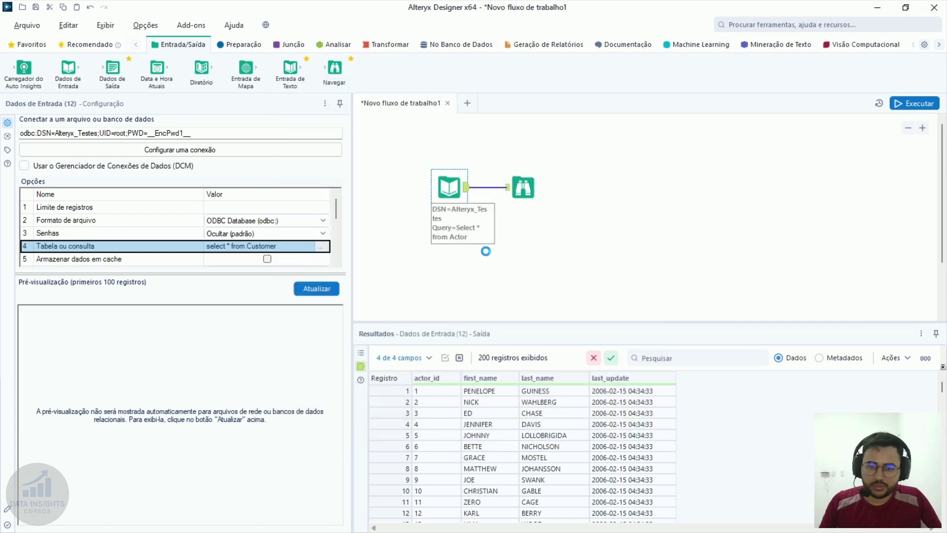
Run the workflow and review the Customer records in the Dados de Entrada tool's output
key(ctrl+r)
click(449, 188)
scroll(731, 430, down, 20)
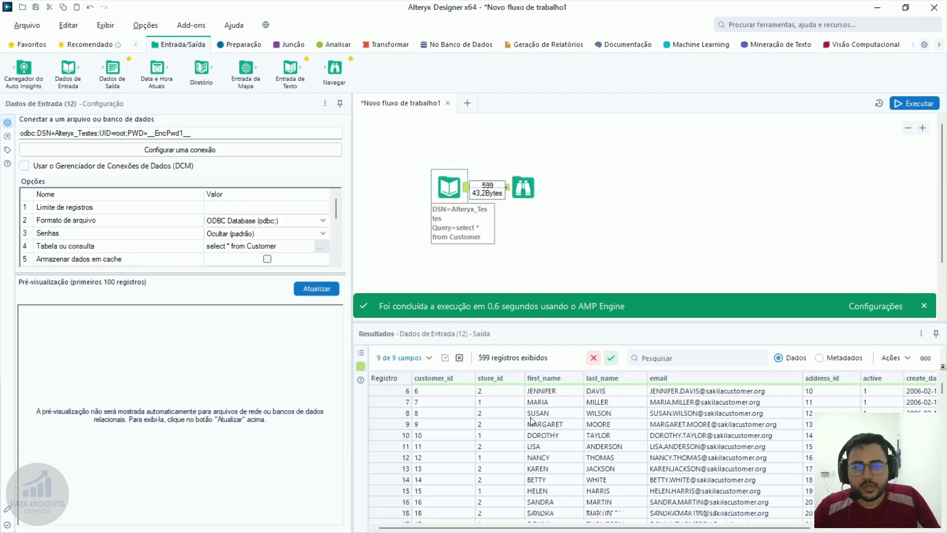
scroll(732, 431, down, 18)
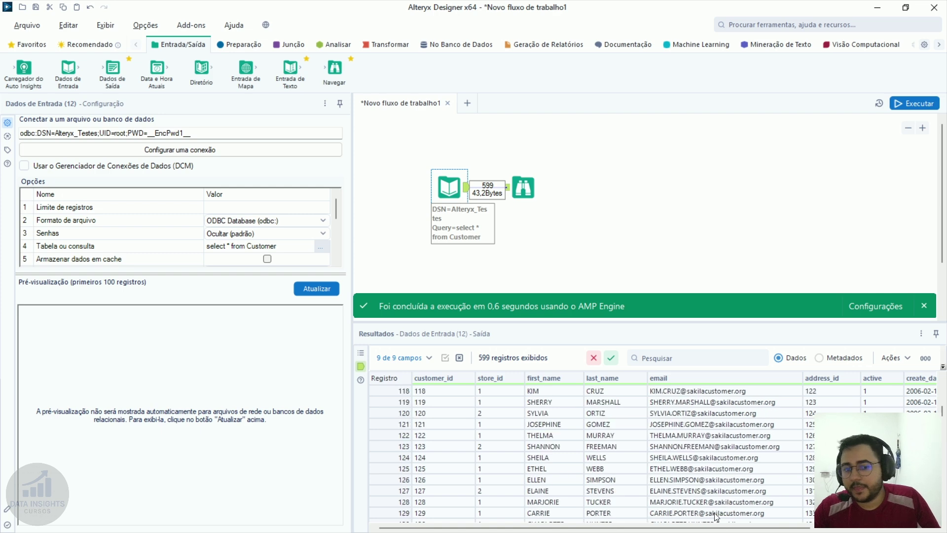
scroll(710, 513, up, 20)
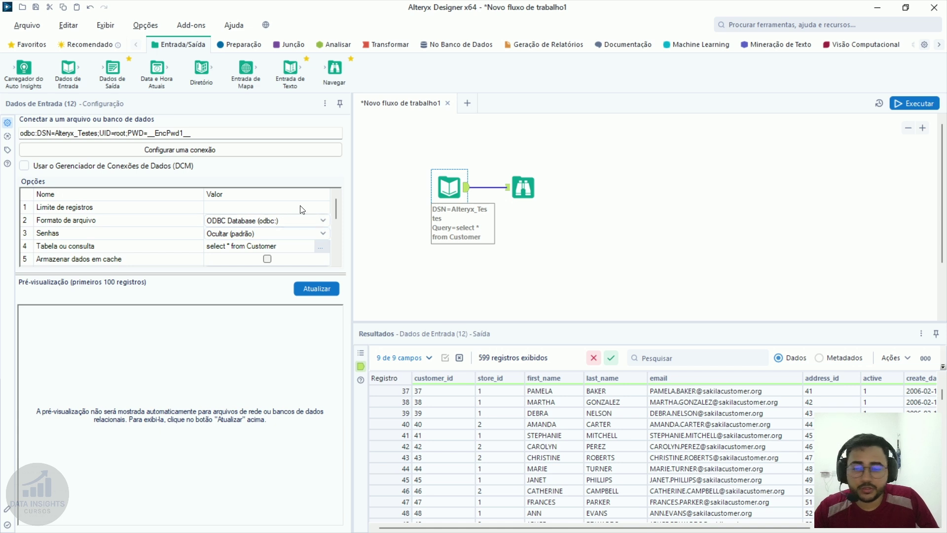
Enable Armazenar dados em cache for the Dados de Entrada tool and slightly widen the configuration pane
click(268, 260)
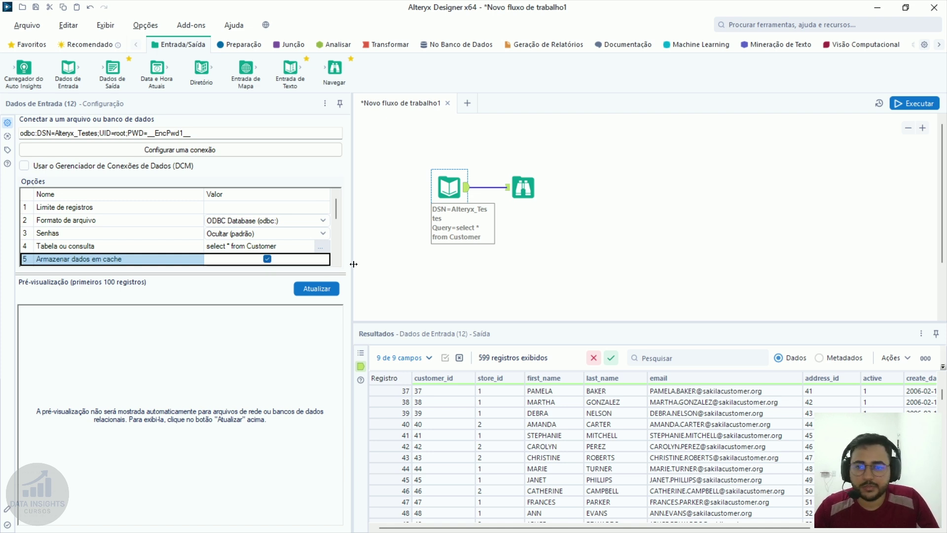
drag(352, 232, 368, 232)
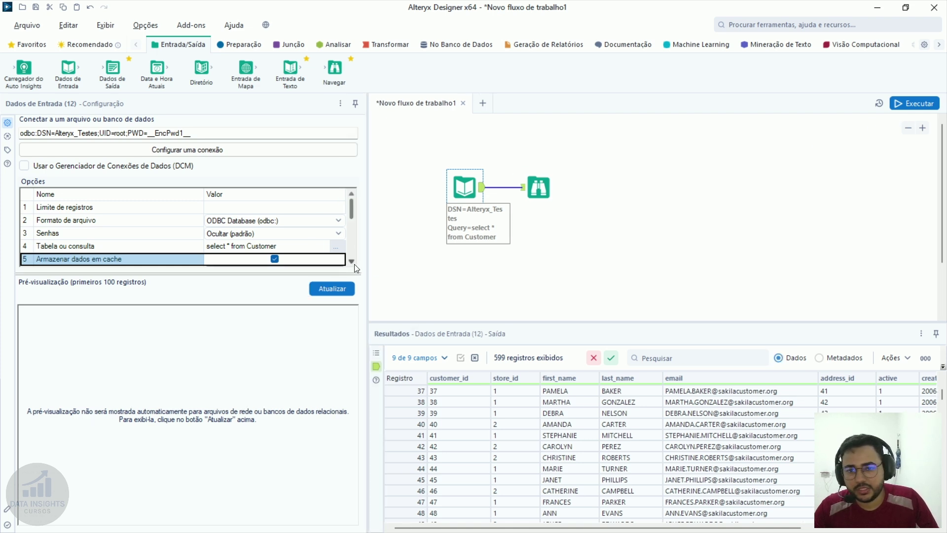
Examine the remaining ODBC options, from the SQL field name style through the pre-SQL and post-SQL statements to Sessão somente leitura
click(354, 263)
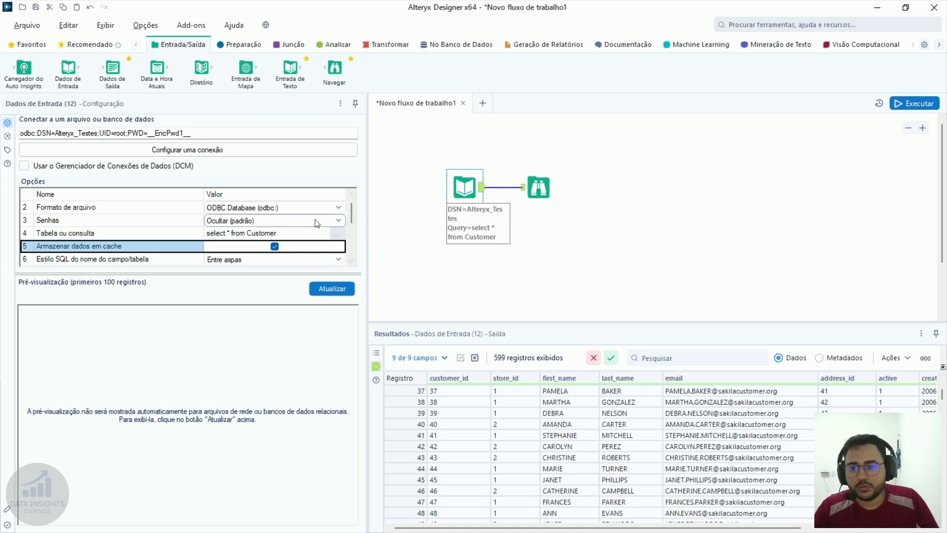
click(353, 263)
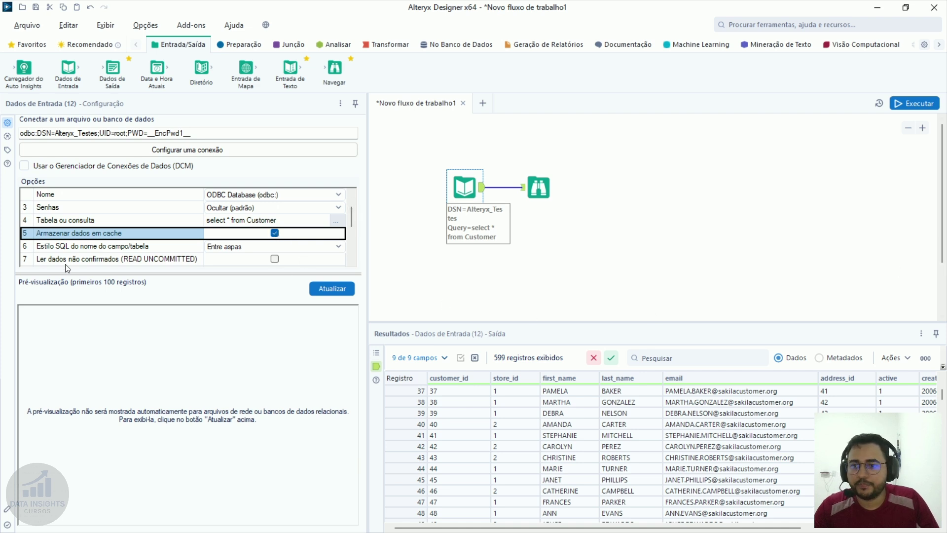
click(353, 263)
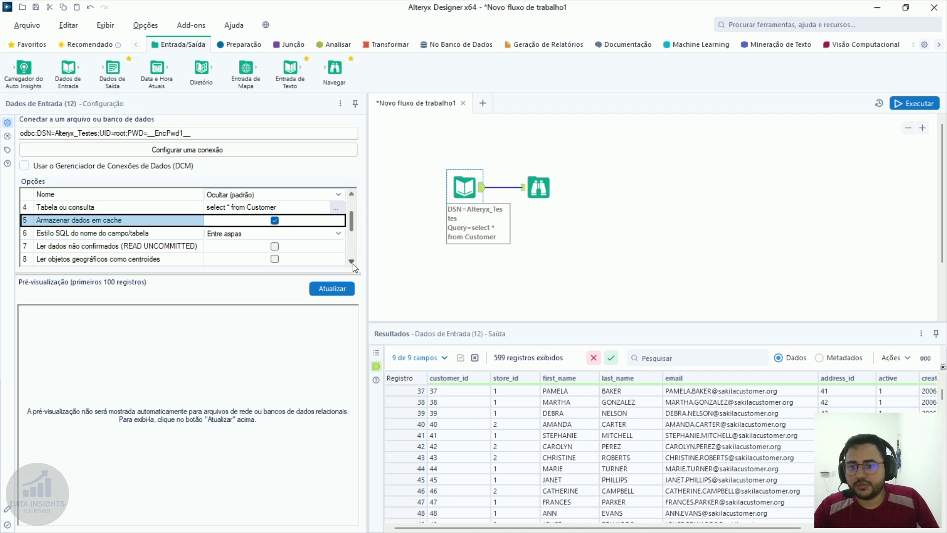
click(354, 263)
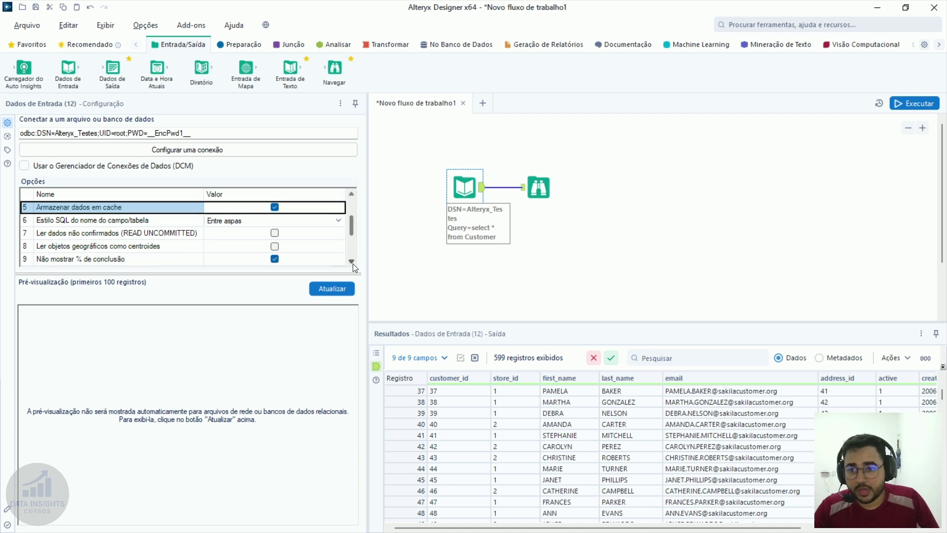
click(353, 263)
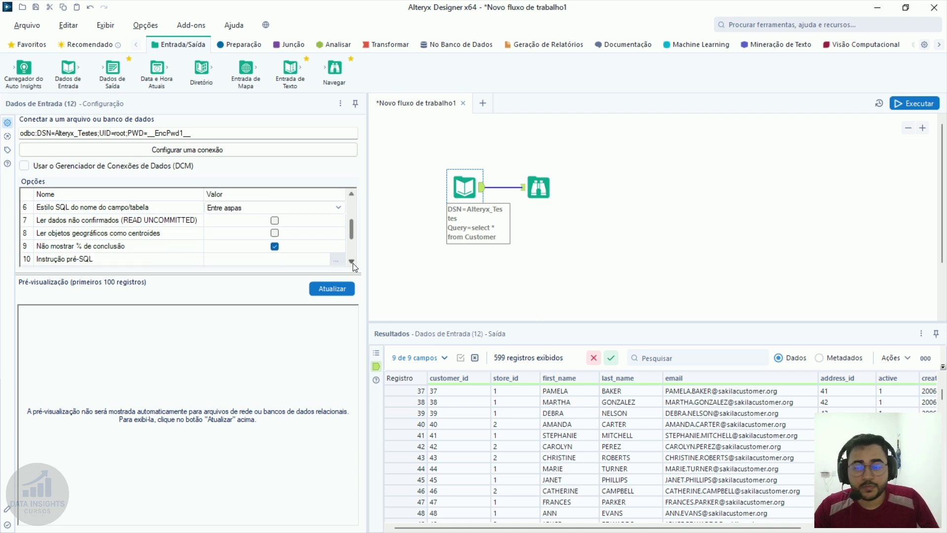
click(353, 263)
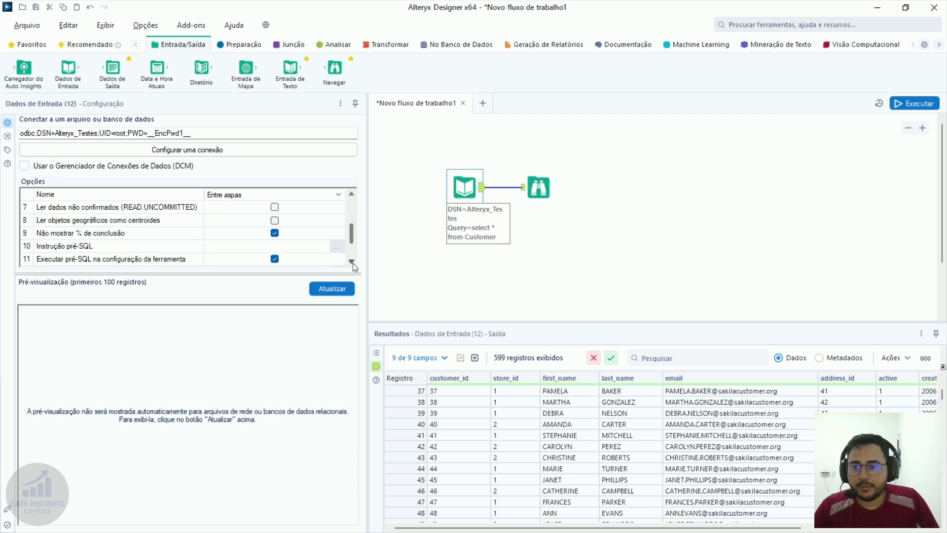
click(353, 263)
click(353, 263)
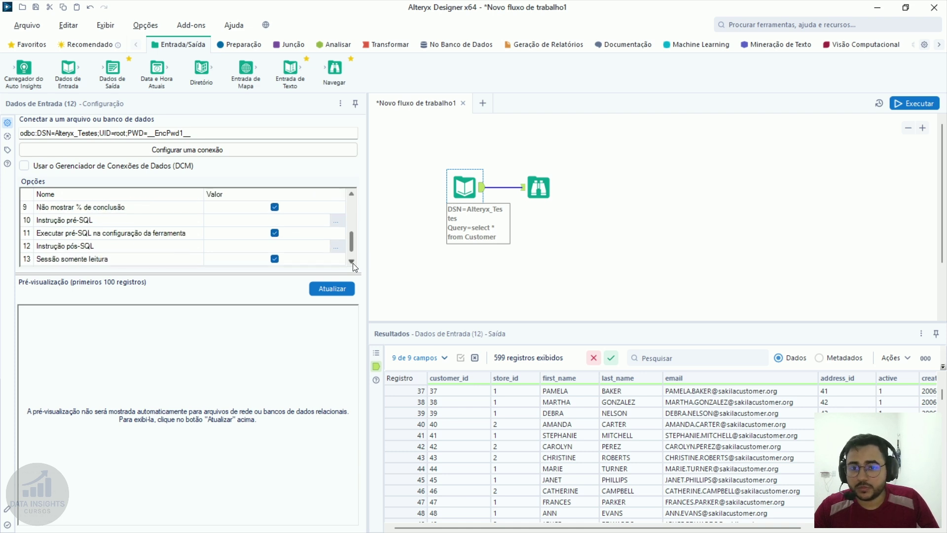
click(354, 263)
drag(354, 252, 353, 205)
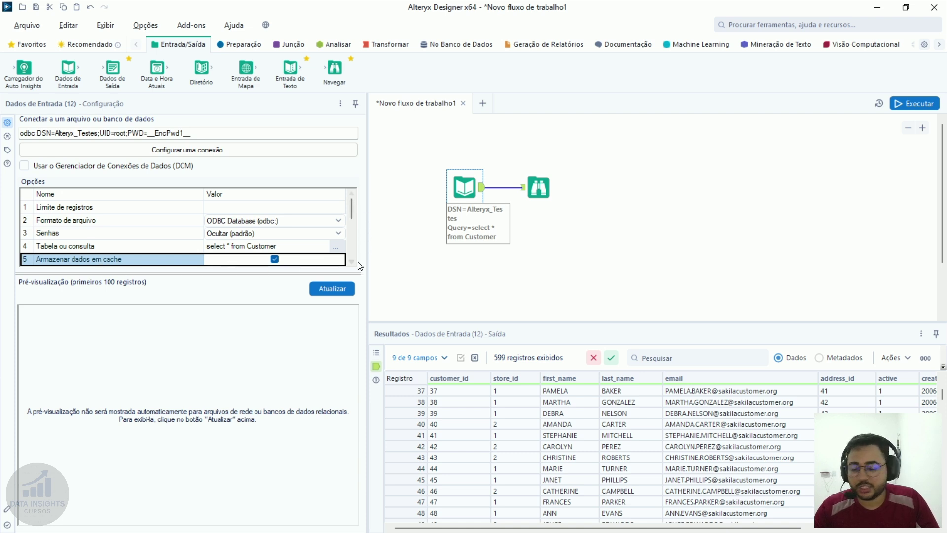
Run the workflow to cache the Customer data, and move the Dados de Entrada tool farther away from the Navegar tool
click(910, 102)
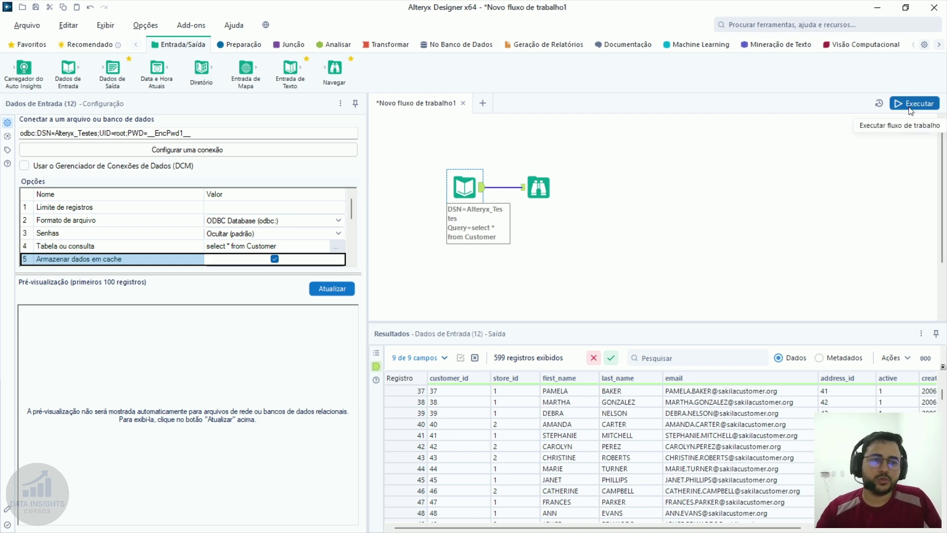
click(472, 184)
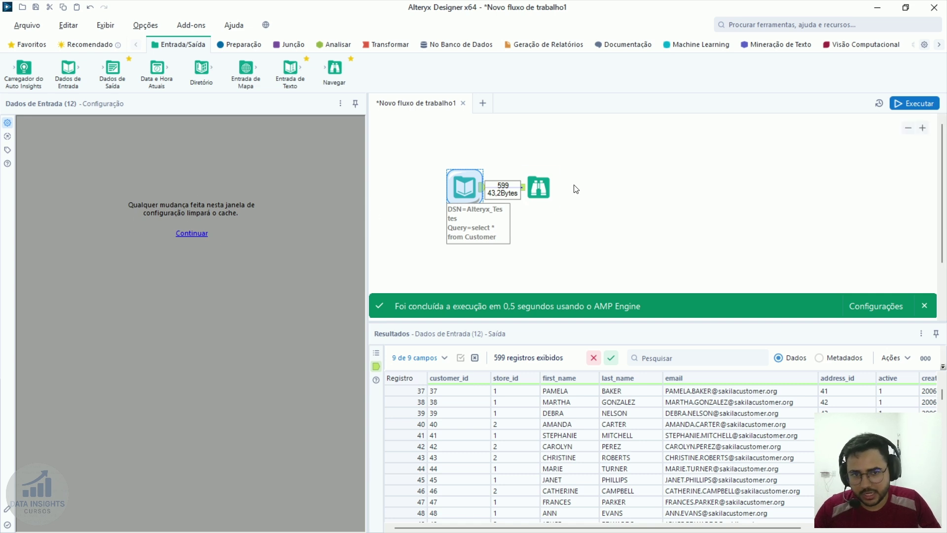
drag(459, 190, 407, 168)
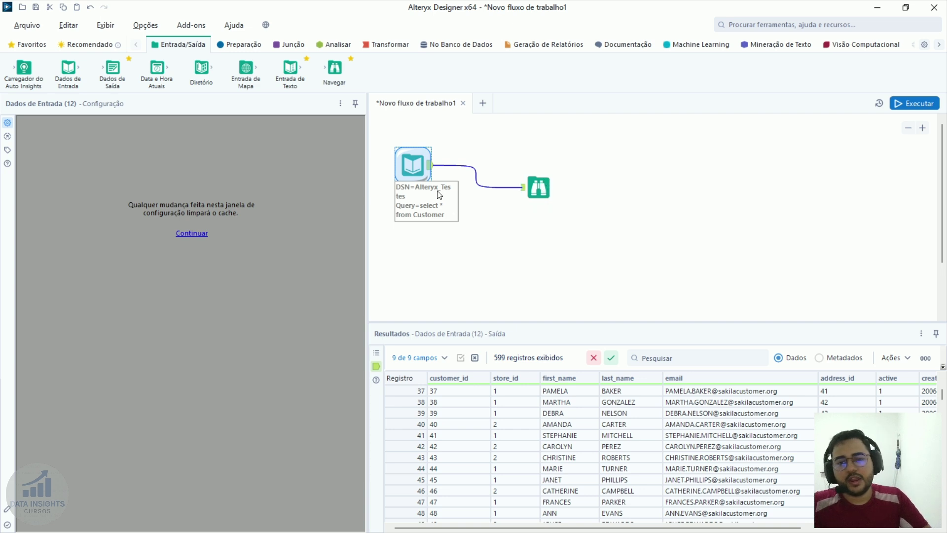
Look over the Customer records in the Dados de Entrada output, from the store and name fields to the email field
drag(495, 469, 757, 405)
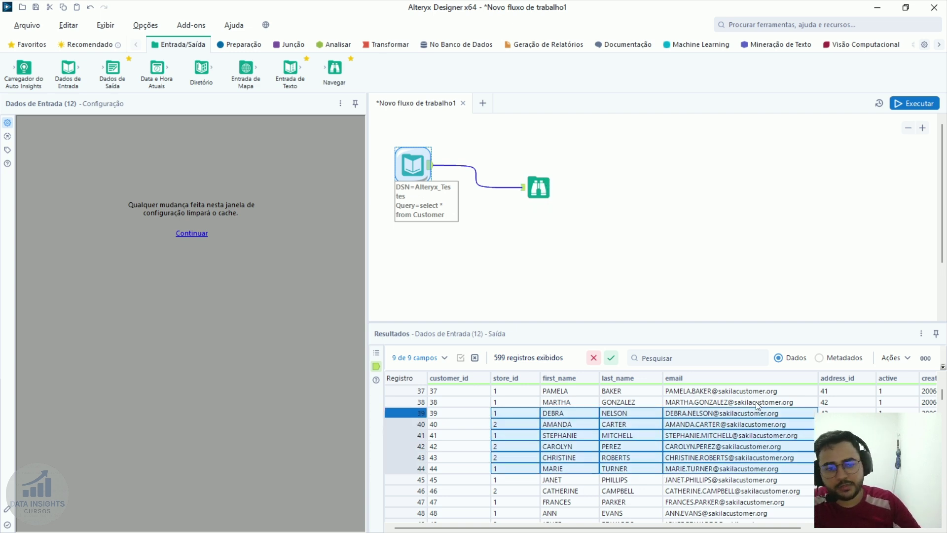
click(756, 402)
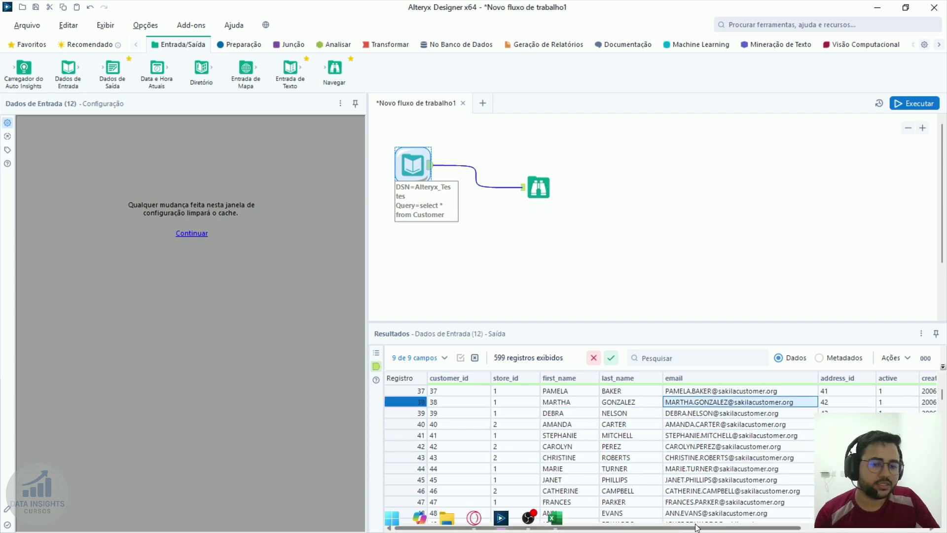
click(766, 417)
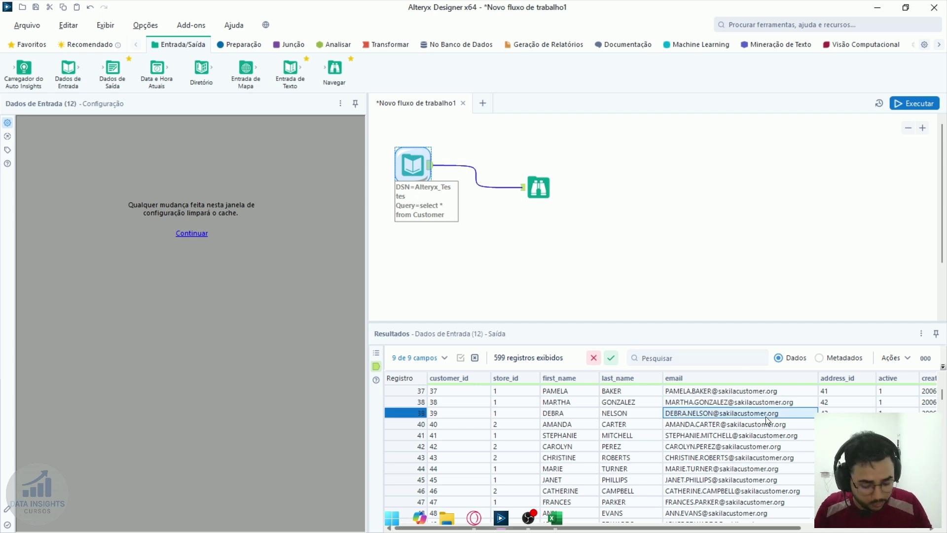
key(End)
key(Home)
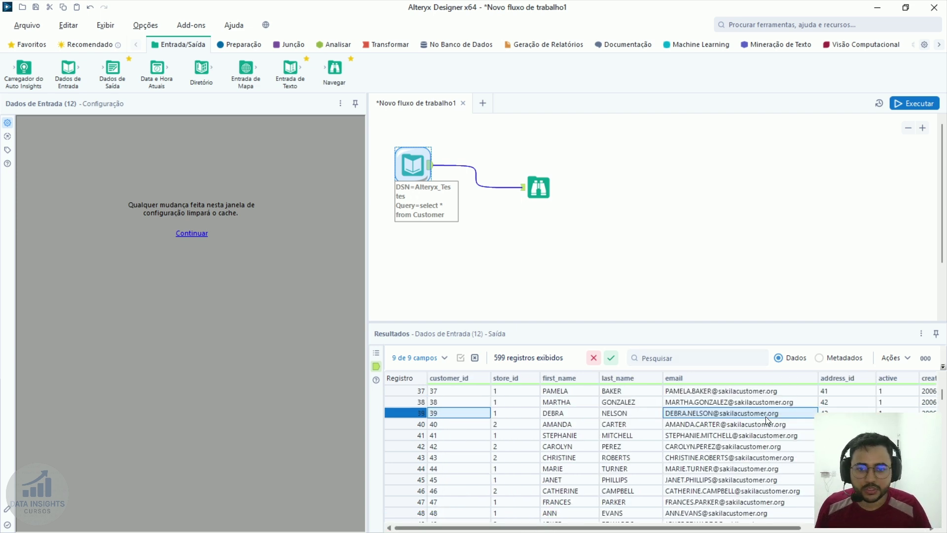
Align the Navegar tool with the Dados de Entrada tool and view its customer_id and email column profiles
drag(535, 189, 659, 161)
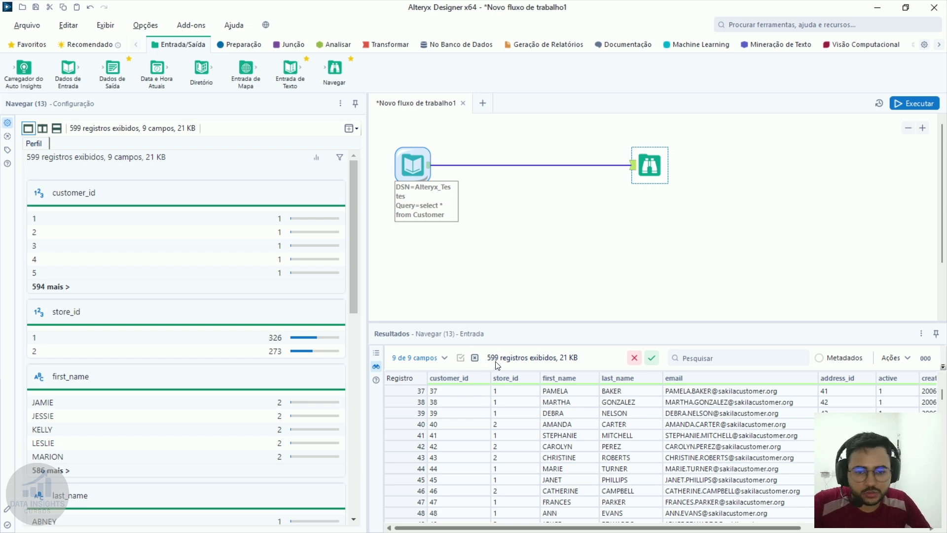
drag(485, 407, 486, 475)
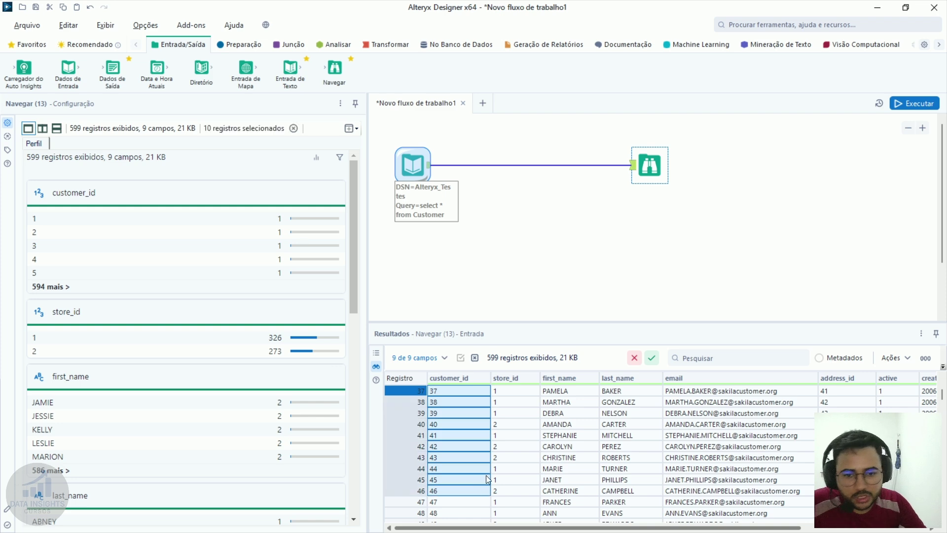
scroll(472, 462, up, 10)
drag(481, 393, 682, 474)
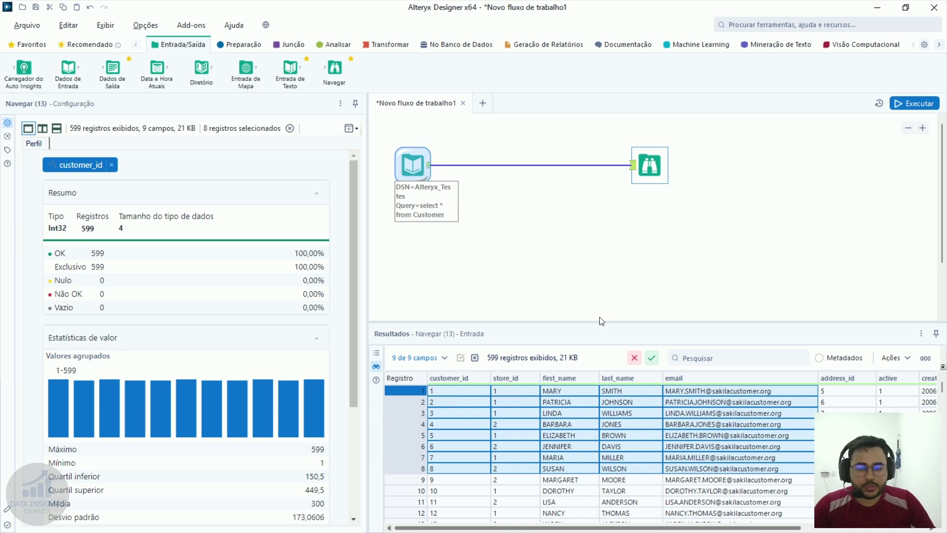
click(670, 413)
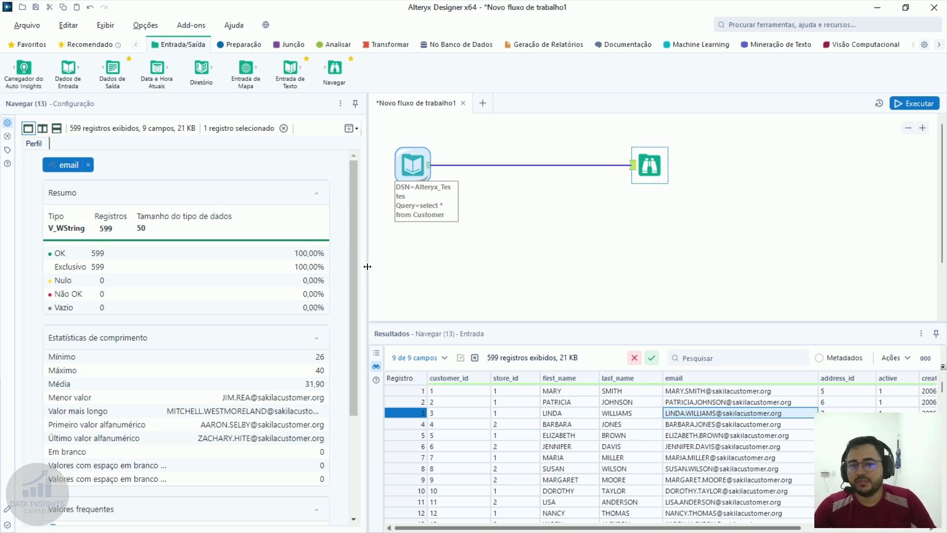
Narrow the configuration pane and enlarge the Resultados pane so all nine Customer fields are readable
drag(367, 266, 317, 266)
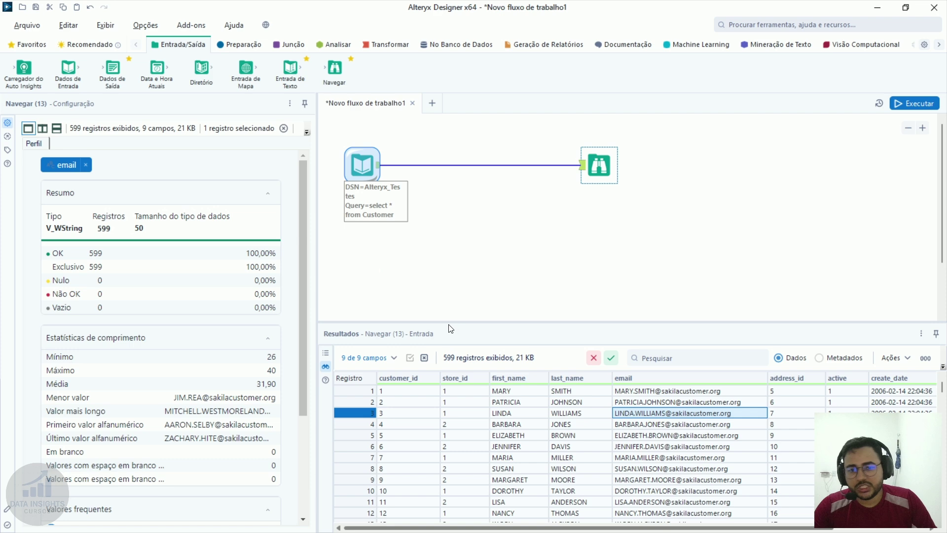
drag(431, 321, 431, 220)
drag(194, 243, 151, 226)
Browse the Customer records in the Navegar results, selecting cells in record 78 and the whole of record 106
scroll(431, 379, down, 3)
scroll(431, 379, down, 11)
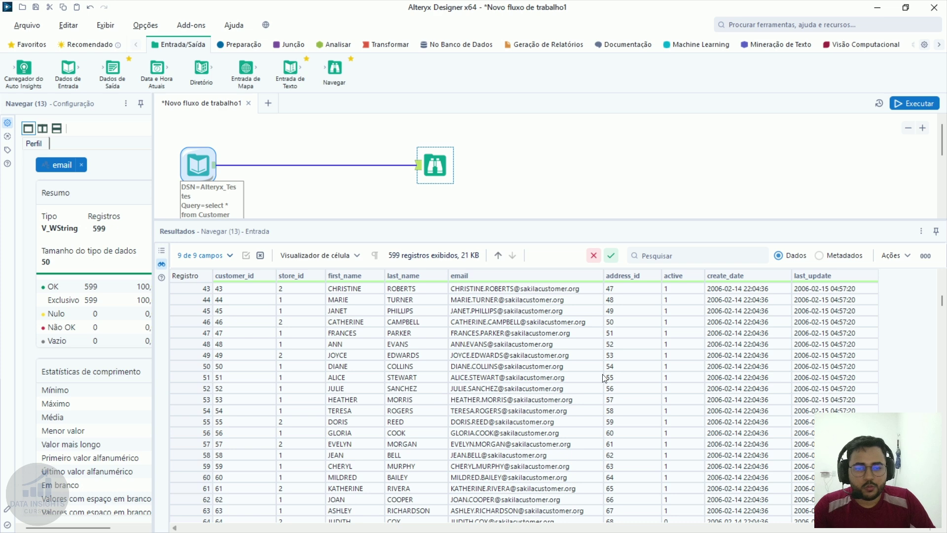
scroll(605, 378, down, 7)
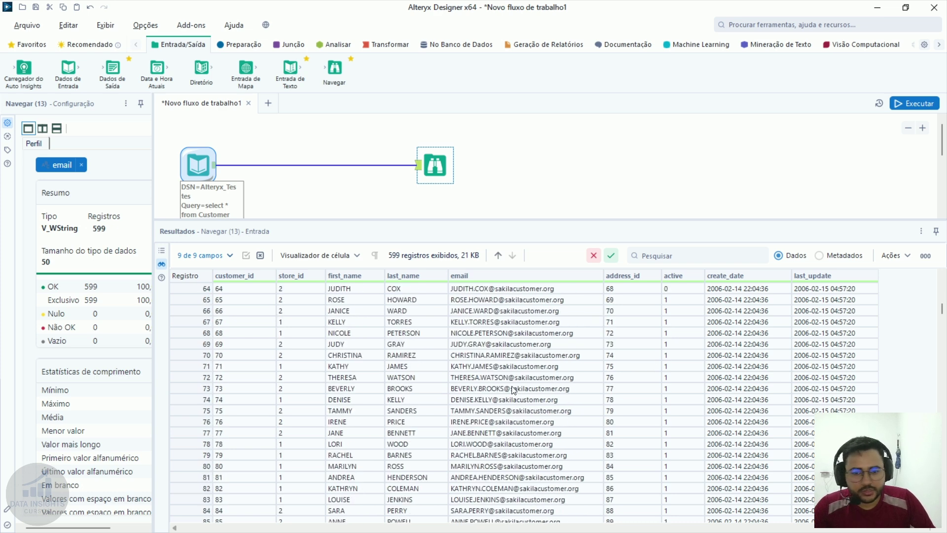
click(398, 443)
shift+click(263, 452)
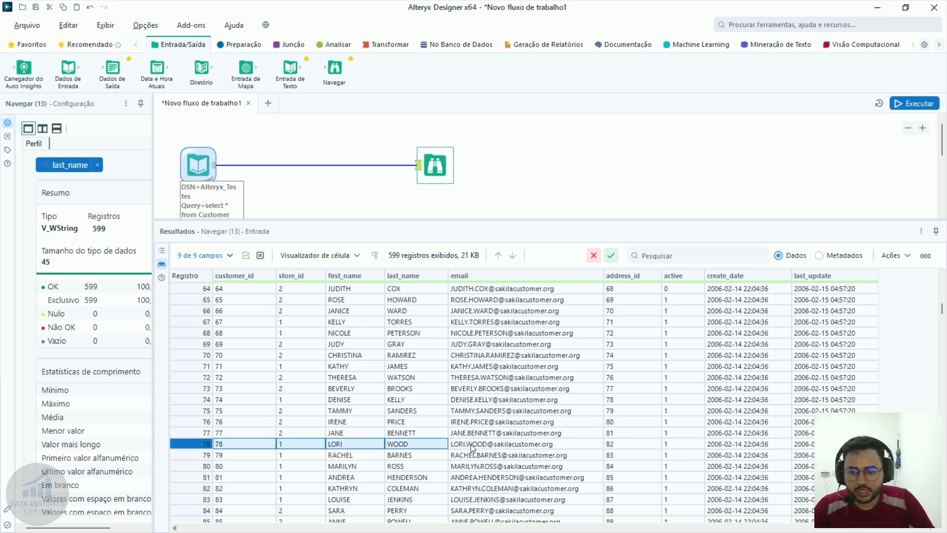
click(242, 443)
scroll(243, 434, down, 10)
click(242, 420)
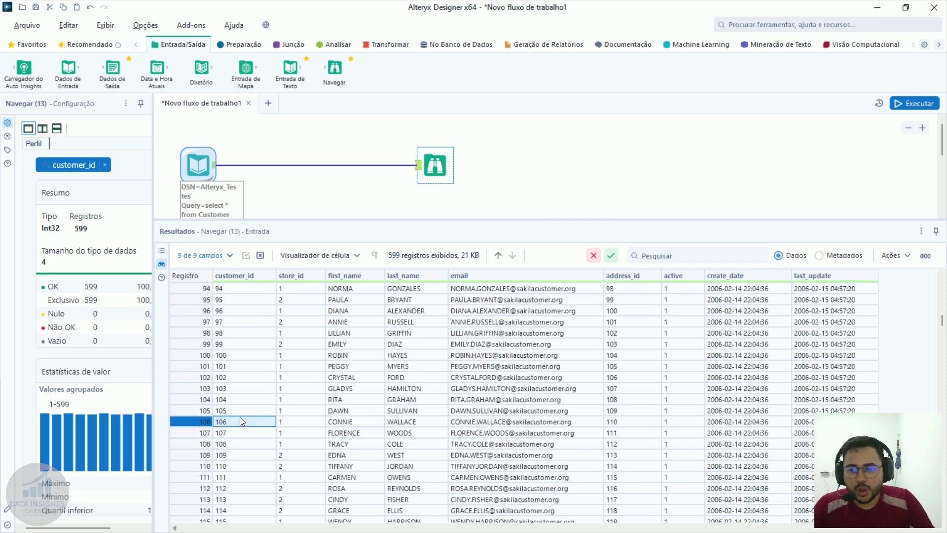
click(204, 421)
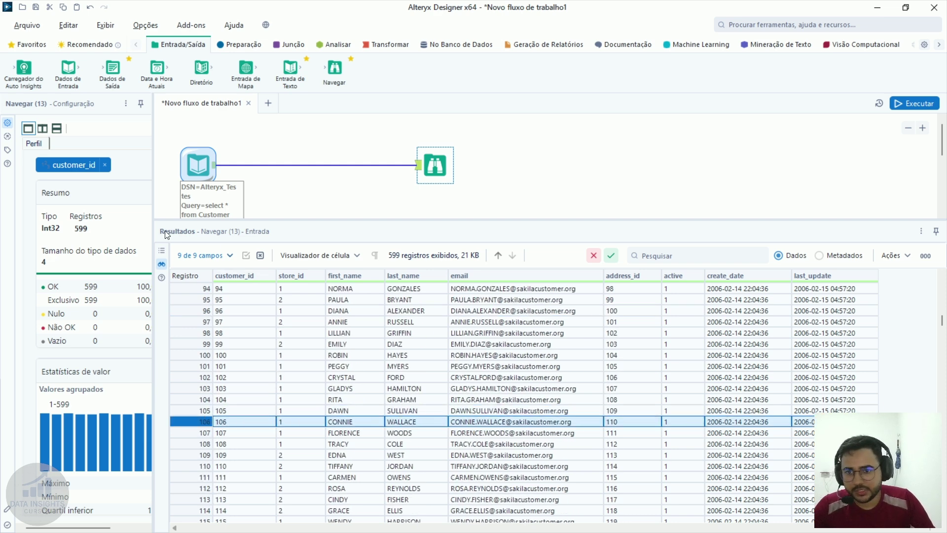
Widen the configuration pane until the customer_id profile summary fits beside the results
drag(152, 233, 364, 233)
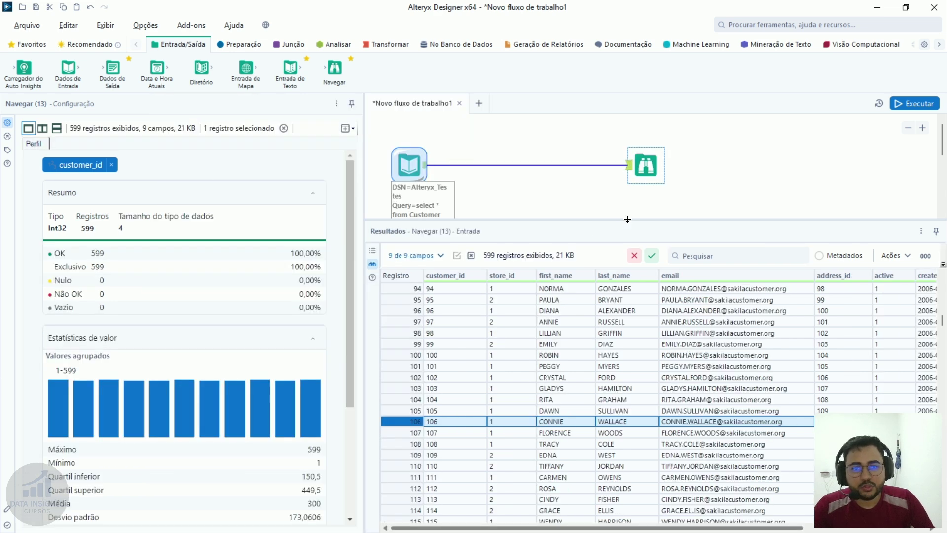
drag(365, 238, 346, 232)
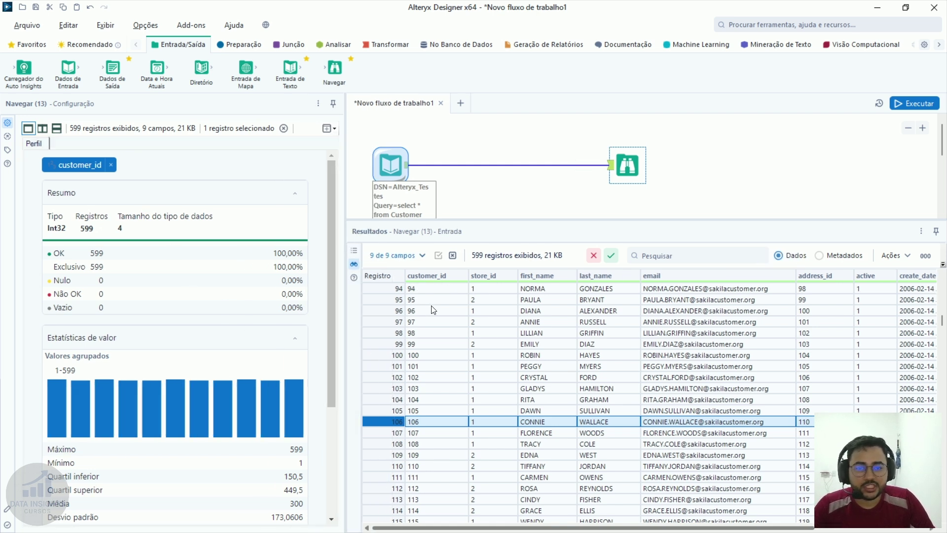
drag(542, 529, 518, 530)
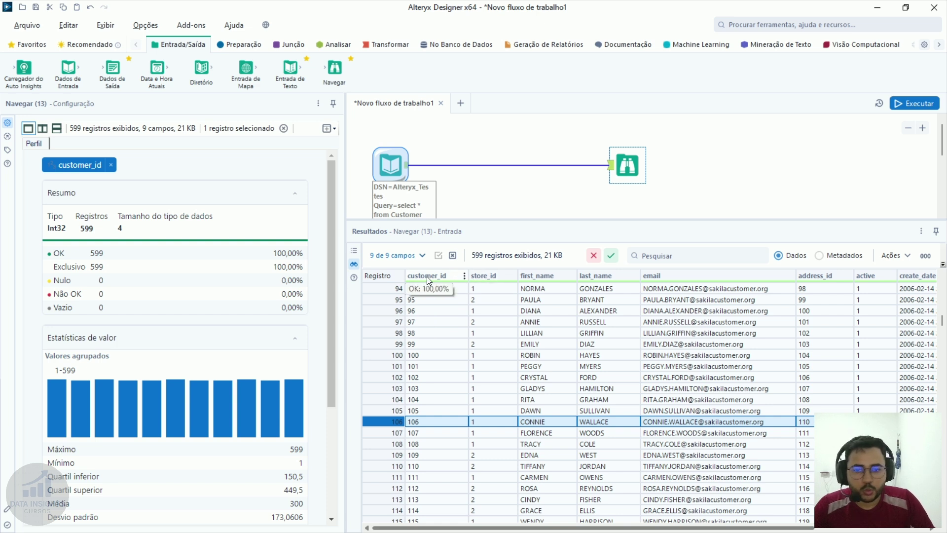
Examine the OK, Nulo, Não OK and Vazio entries in the customer_id profile's Resumo section
double_click(97, 253)
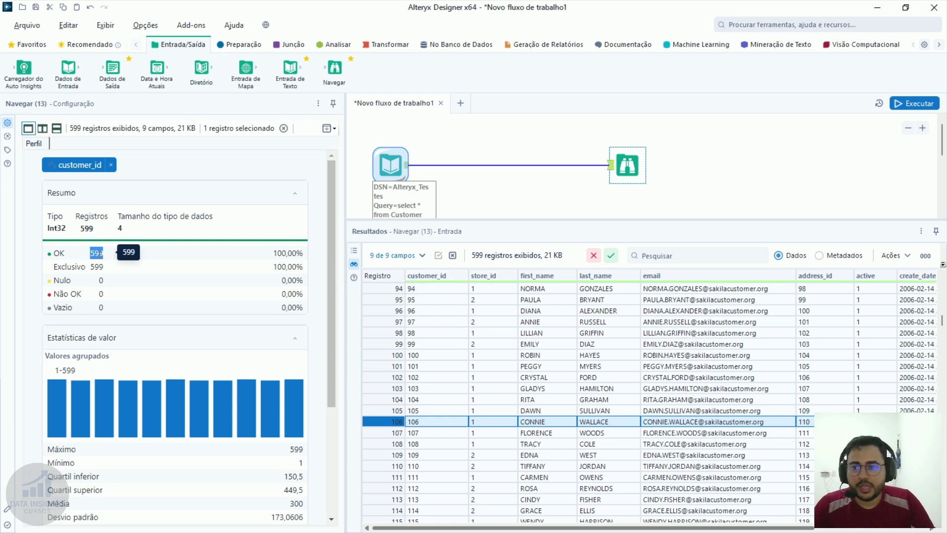
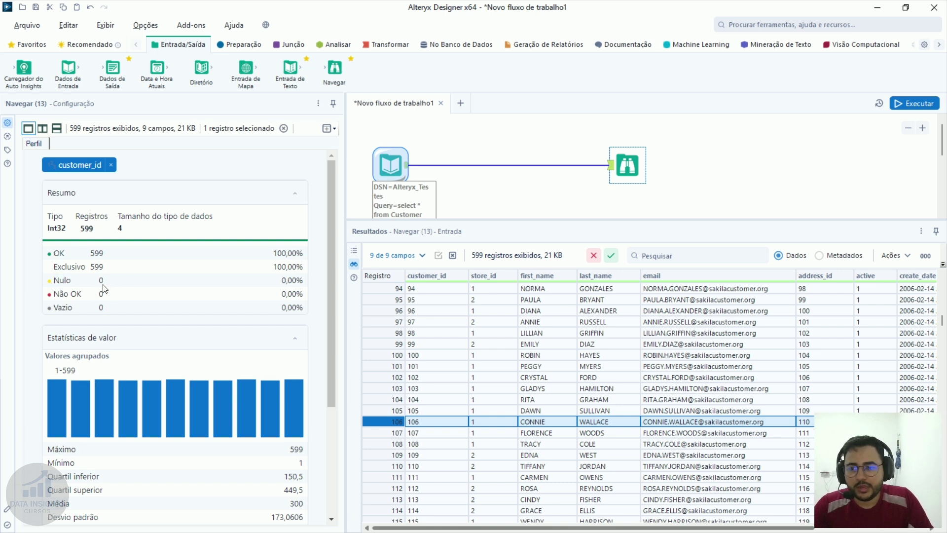
drag(114, 287, 54, 283)
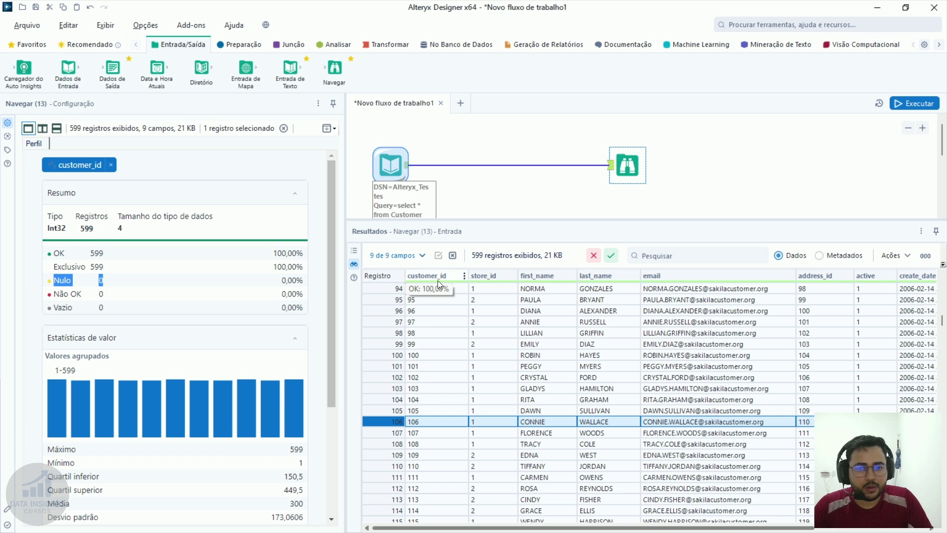
drag(120, 296, 67, 294)
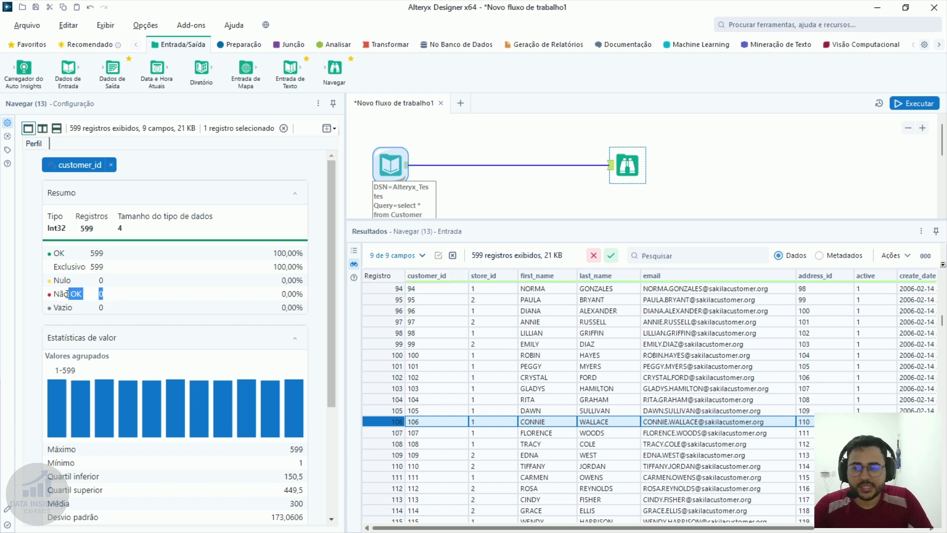
click(156, 302)
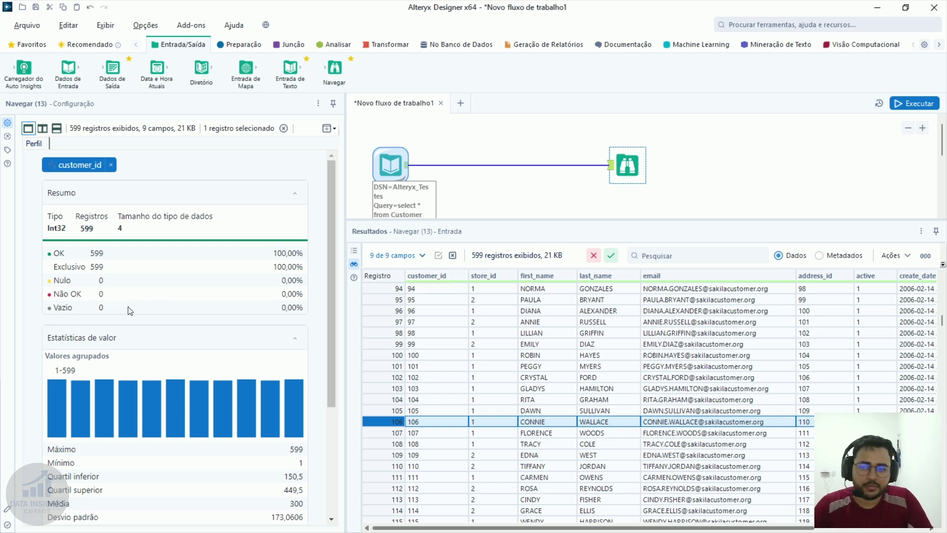
drag(130, 310, 48, 308)
click(102, 307)
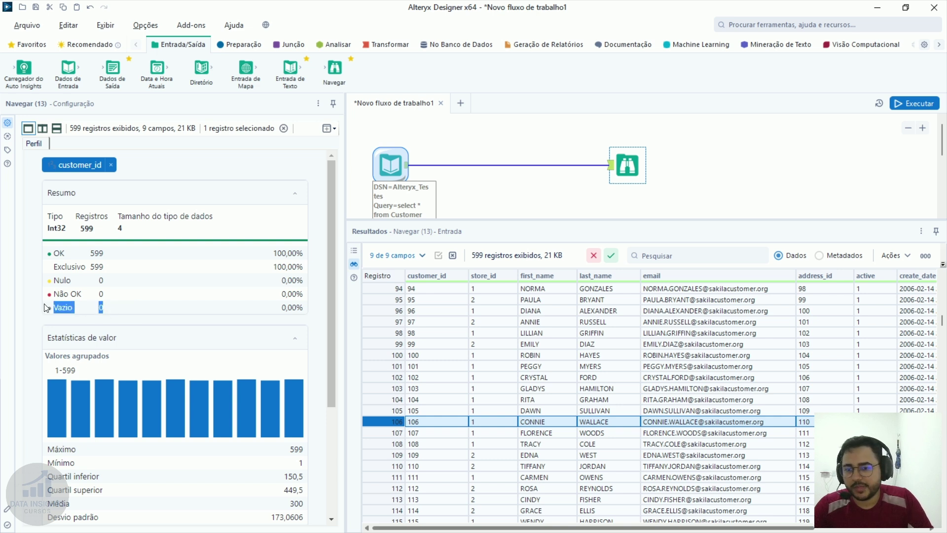
drag(103, 307, 54, 309)
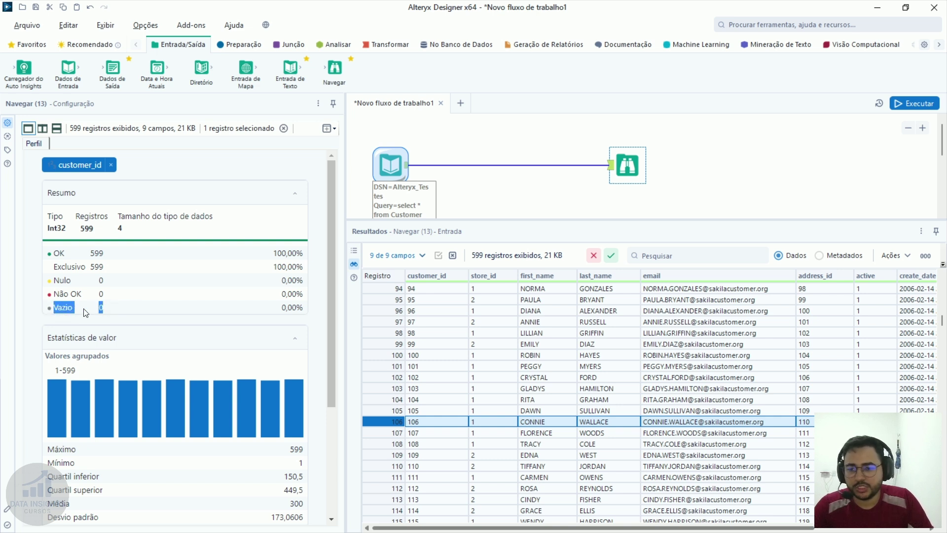
click(87, 313)
Examine the customer_id value statistics, from the grouped values chart through Máximo and Mínimo to Variância
scroll(162, 270, down, 2)
scroll(162, 270, down, 3)
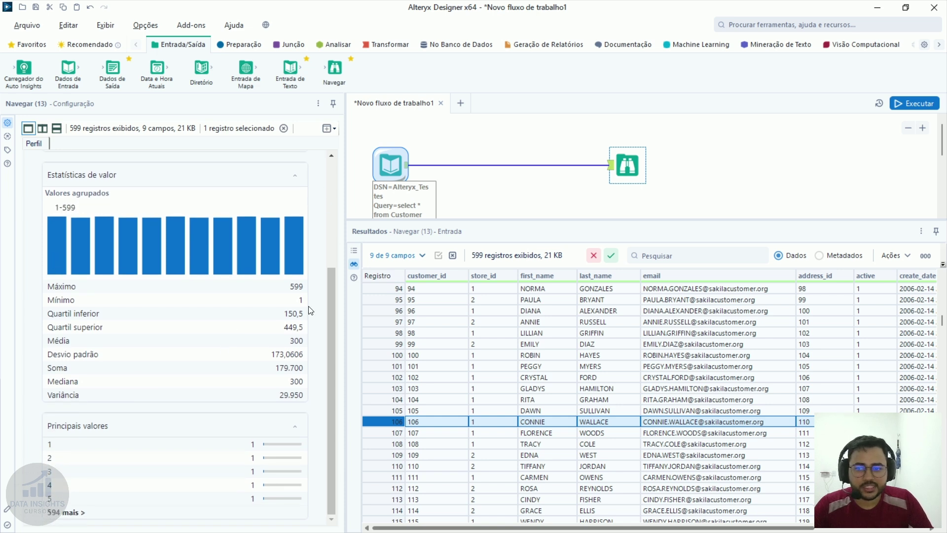
drag(283, 295, 49, 186)
click(261, 385)
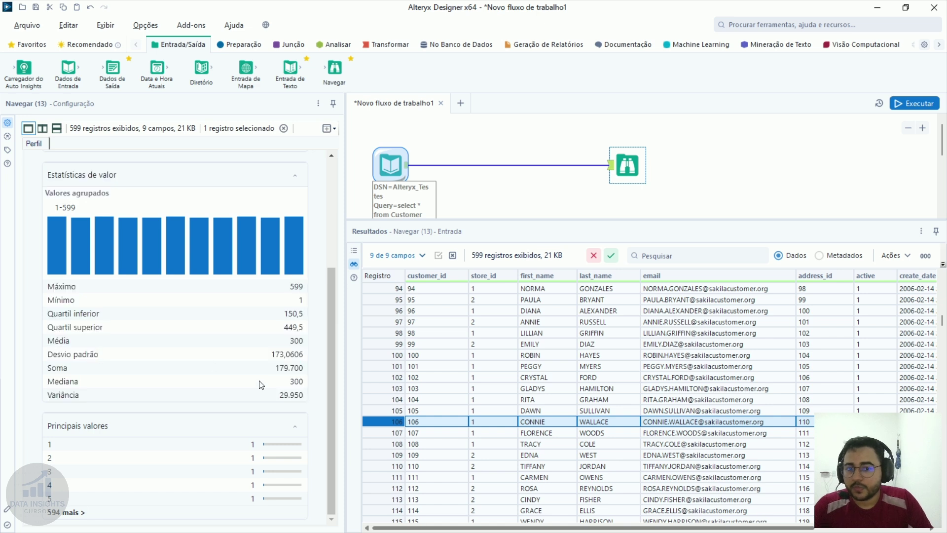
mouse_move(306, 405)
mouse_down()
mouse_move(74, 296)
mouse_move(40, 185)
mouse_move(311, 405)
mouse_up()
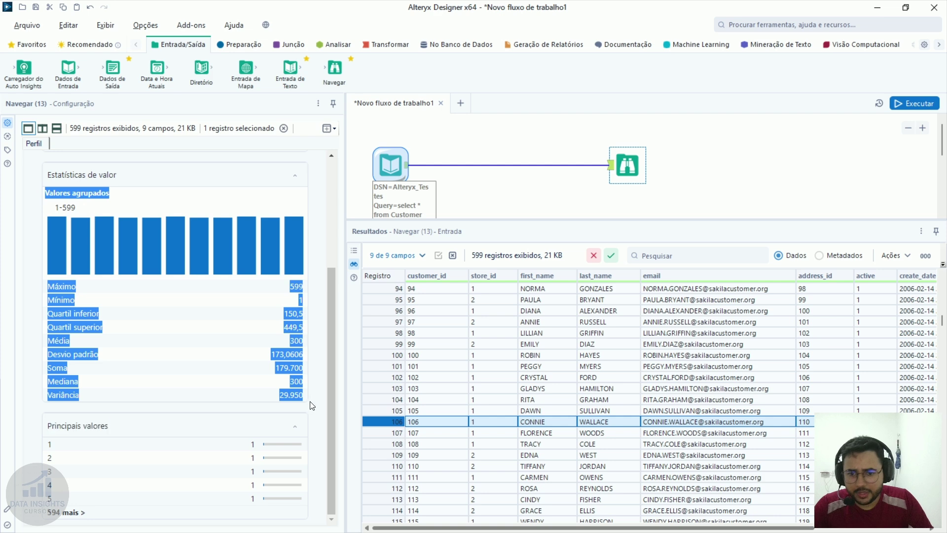
scroll(173, 335, up, 3)
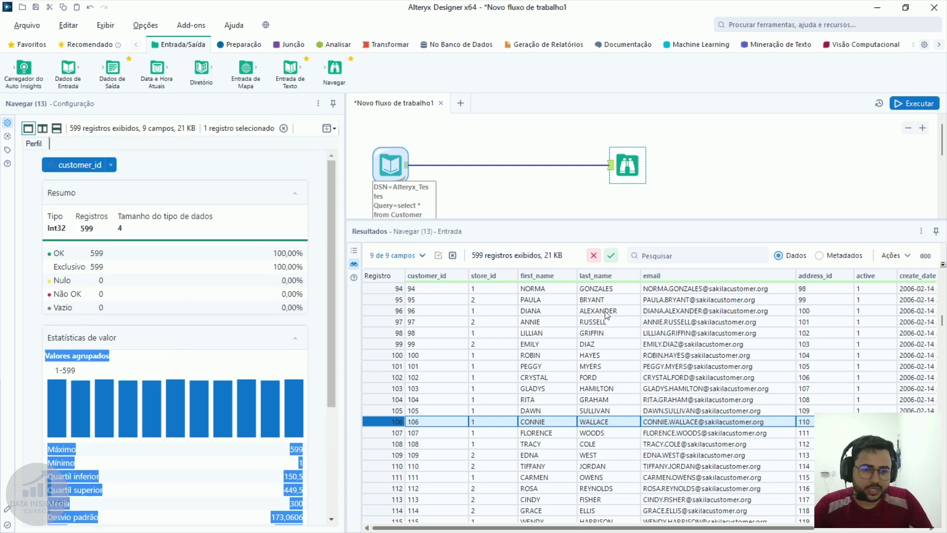
Narrow the configuration pane, reduce the height of the Resultados pane, and deselect the Navegar tool
drag(342, 264, 271, 264)
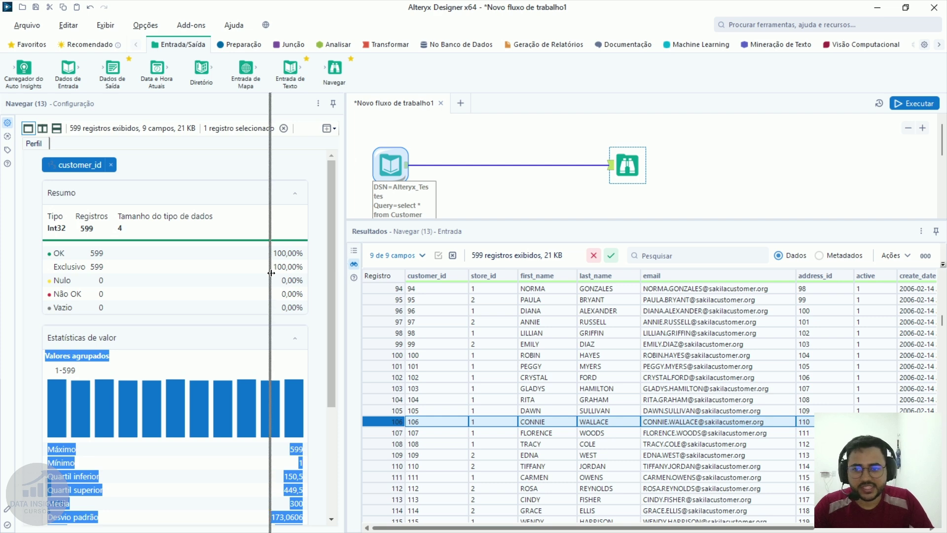
drag(474, 227, 471, 334)
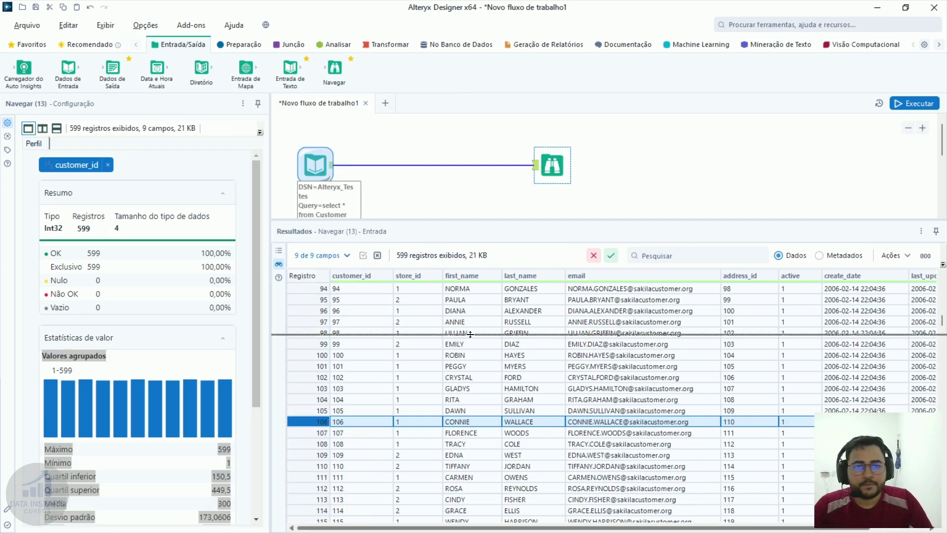
click(519, 192)
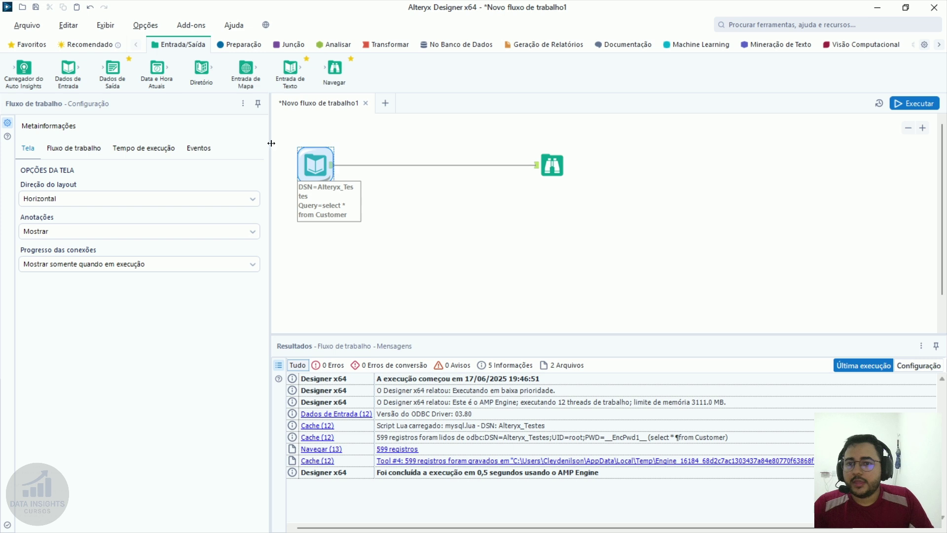
Add a Dados de Saída tool to the canvas below the connection between Dados de Entrada and Navegar
drag(101, 81, 471, 210)
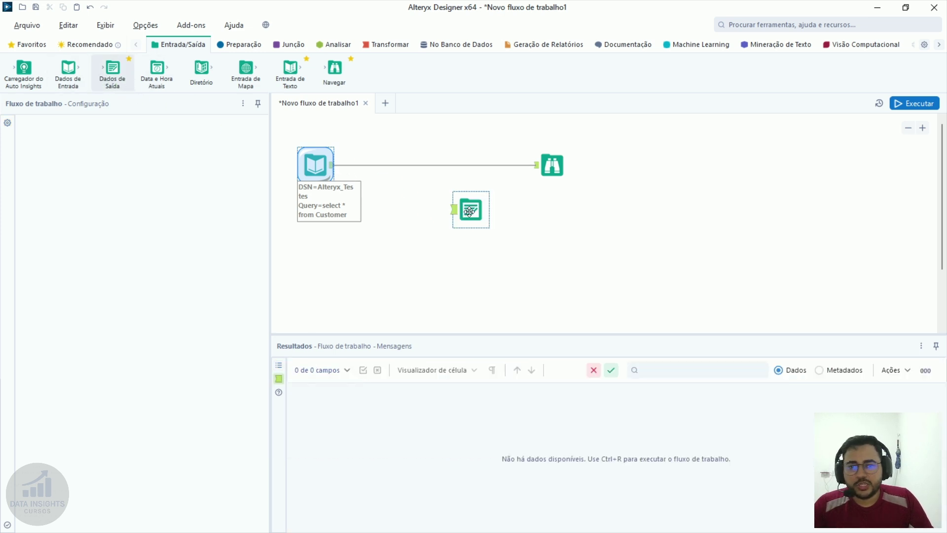
Place the Dados de Saída tool below Navegar, connected to Dados de Entrada's output, and widen the configuration pane
mouse_move(352, 170)
mouse_down()
mouse_move(523, 229)
mouse_move(553, 222)
mouse_up()
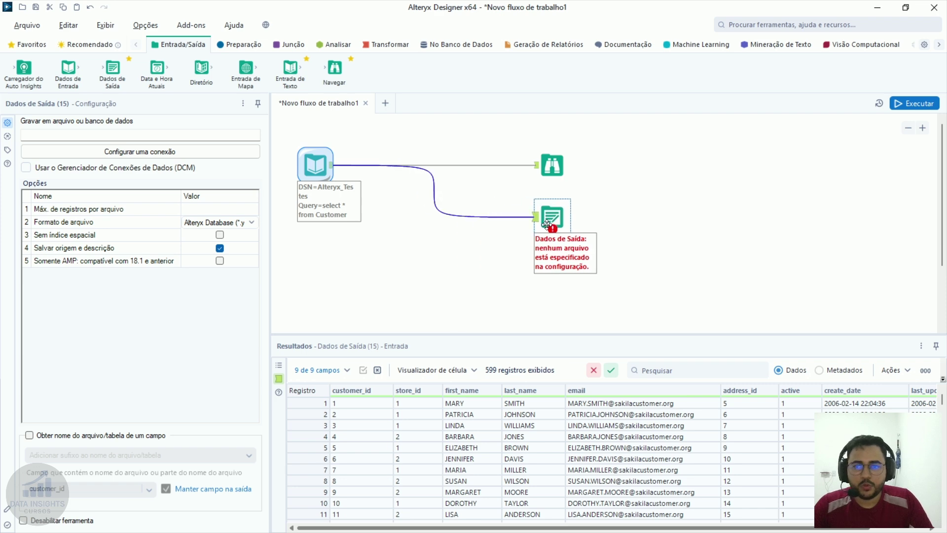
drag(270, 228, 370, 228)
Review the available Formato de arquivo options and choose Alteryx Database (*.yxdb) for the output
click(271, 226)
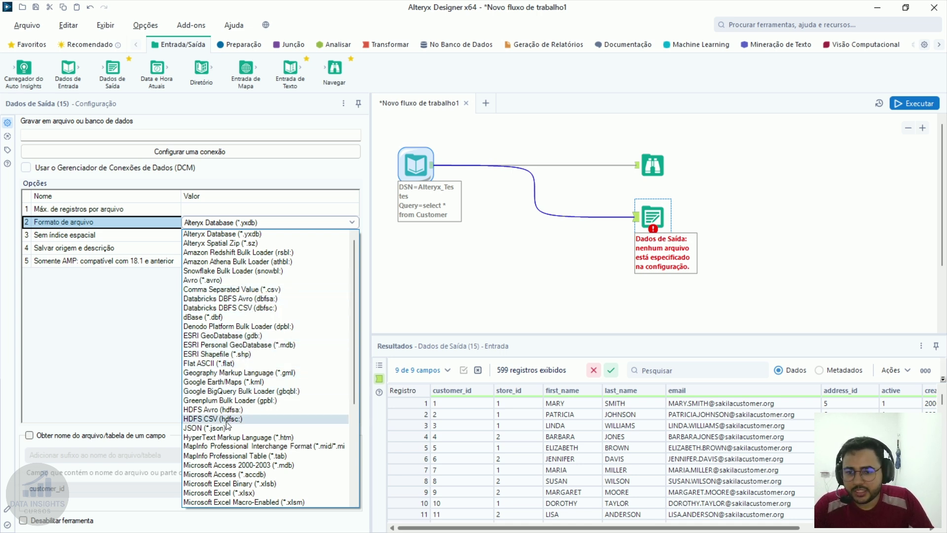
scroll(255, 374, down, 3)
scroll(260, 291, down, 3)
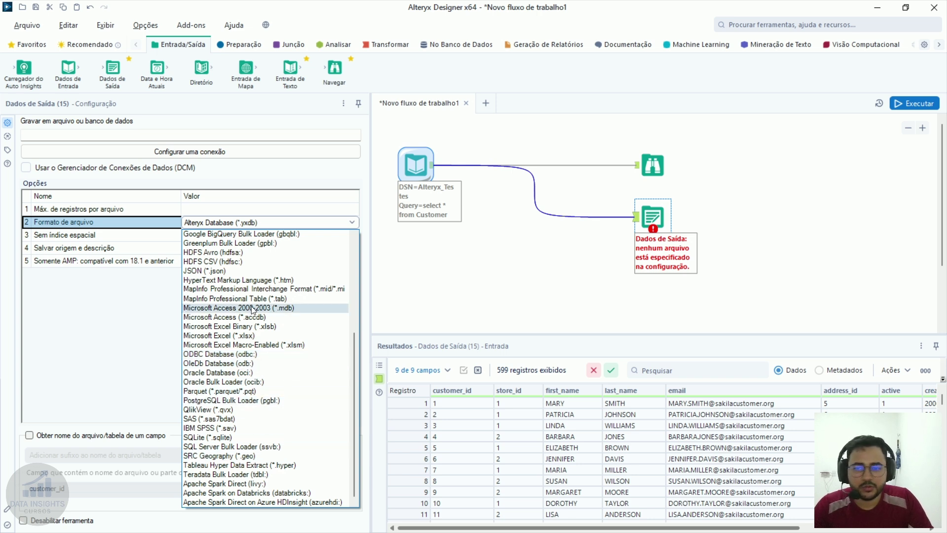
scroll(252, 310, up, 6)
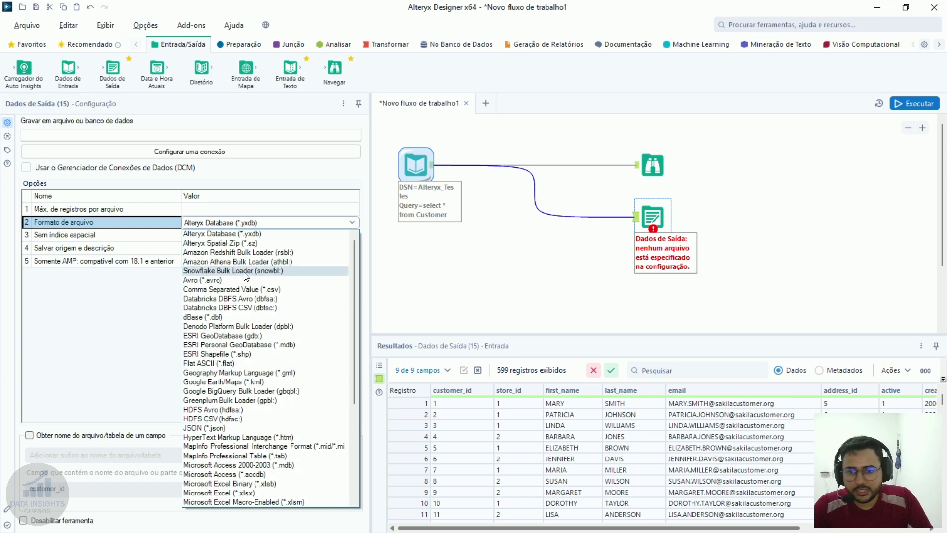
click(237, 234)
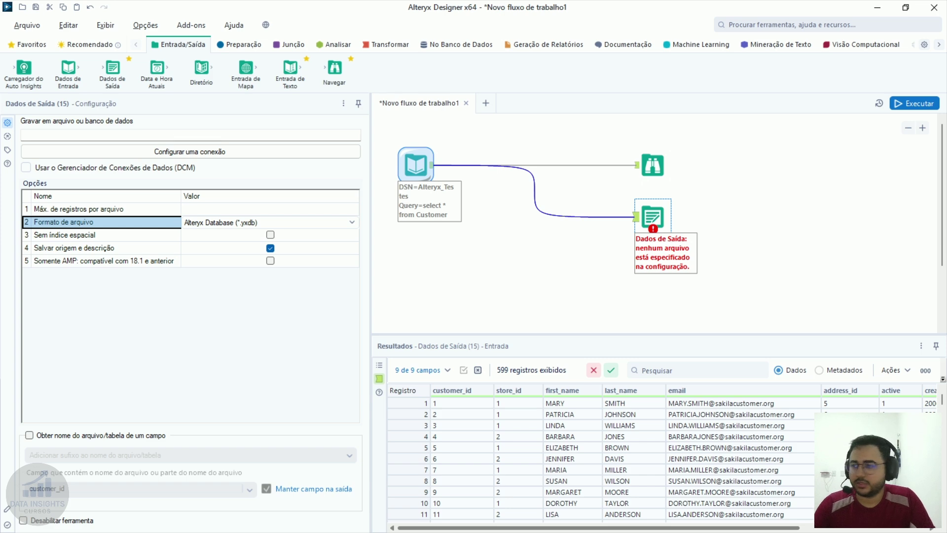
Look up Explorador de Arquivos in the app launcher by searching for "explo"
key(alt+space)
text(e)
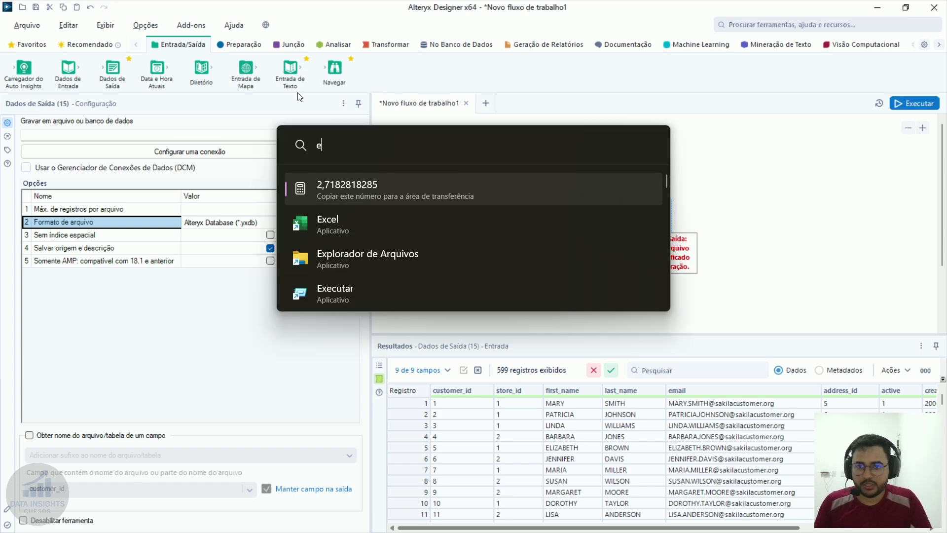
text(xplo)
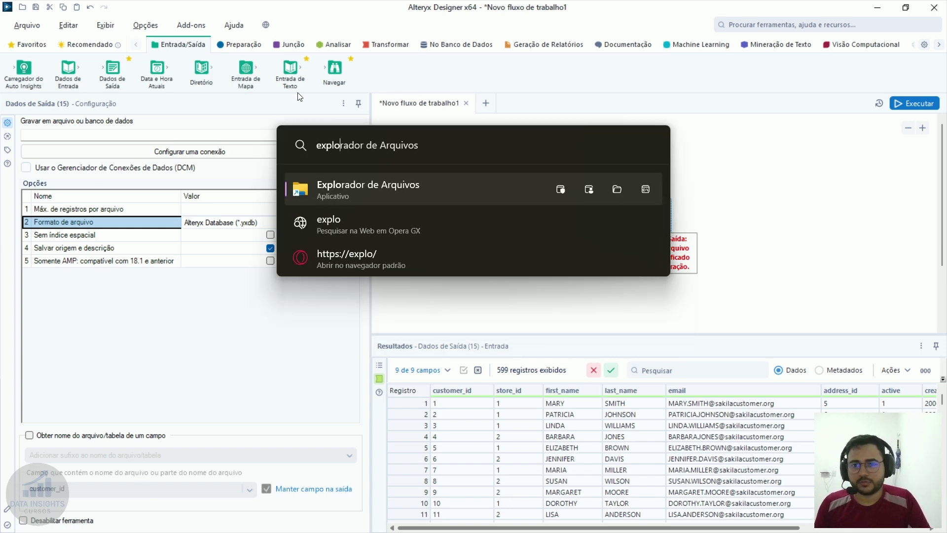
key(Escape)
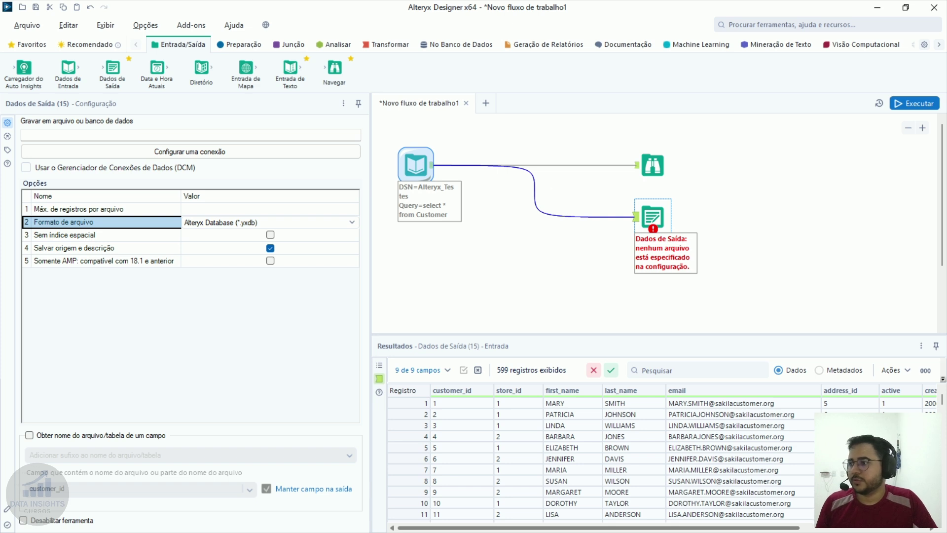
Set the Dados de Saída destination to Arquivo.yxdb in the Youtube folder under the user's Documents
text(C:\Users\Cleydenilson\Documents\Youtube)
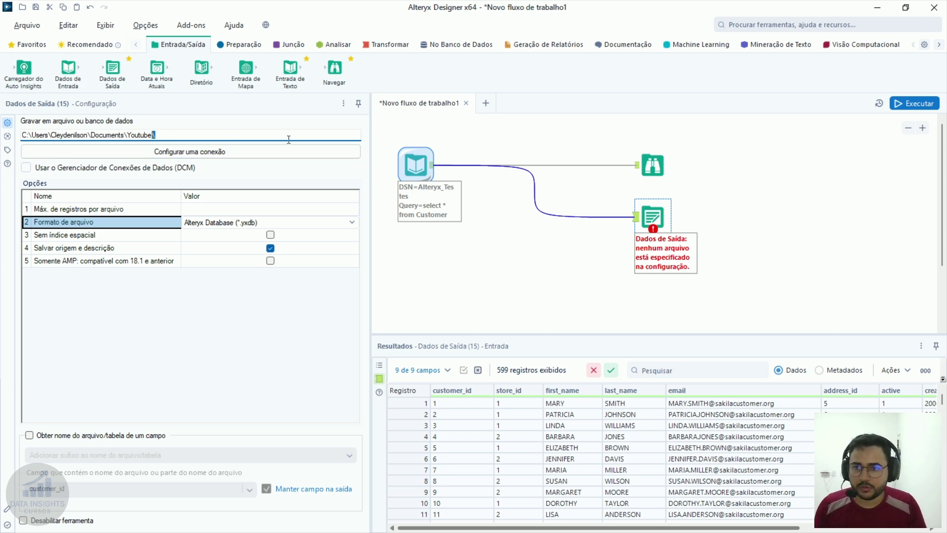
key(ctrl+shift+Left)
key(ctrl+shift+Left)
key(ctrl+shift+Left)
key(ctrl+shift+Left)
key(ctrl+shift+Left)
key(End)
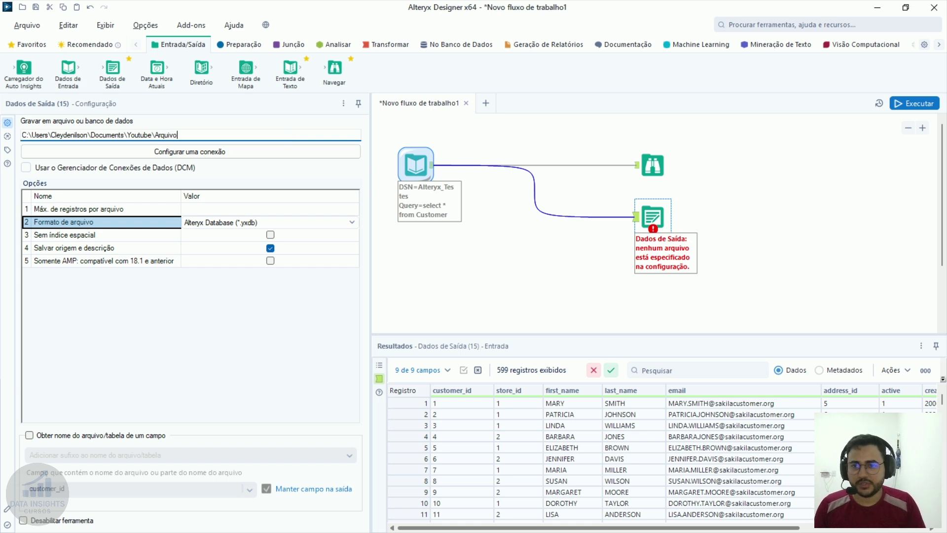
key(Caps_Lock)
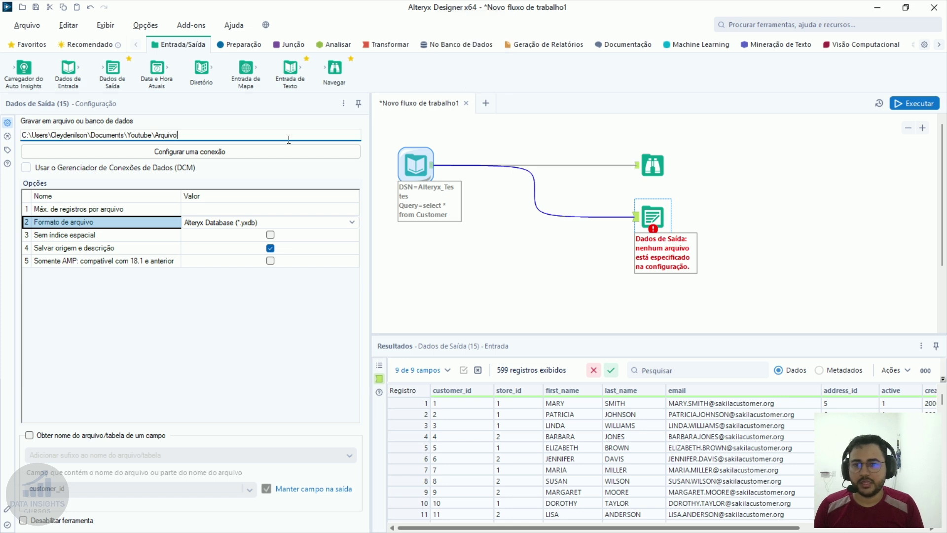
key(Caps_Lock)
text(yxdb)
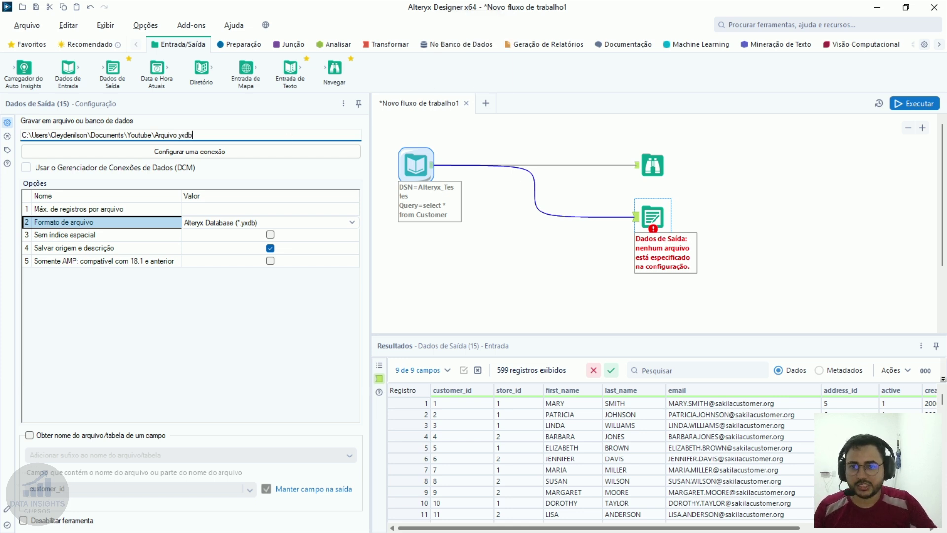
Apply the output path and move the Dados de Saída tool slightly to the left on the canvas
key(ctrl+r)
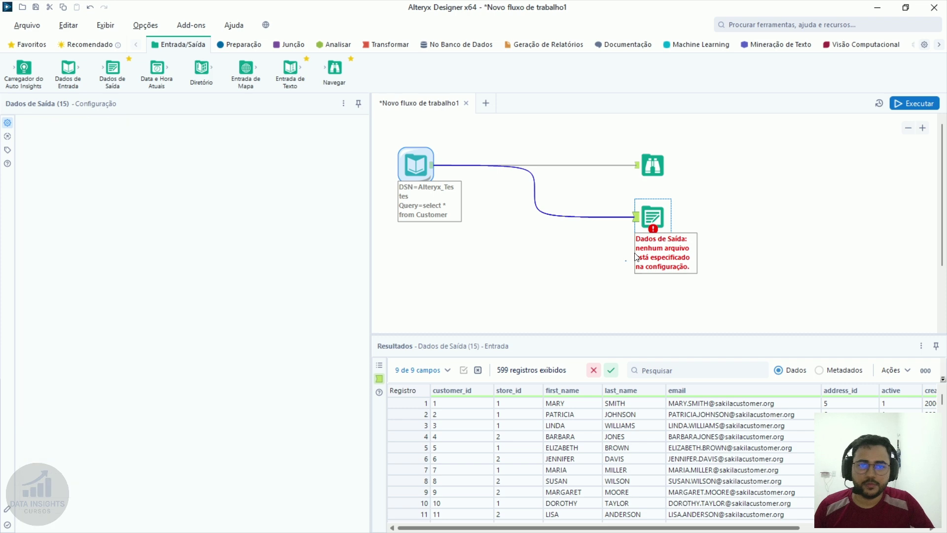
click(657, 213)
drag(657, 214, 627, 215)
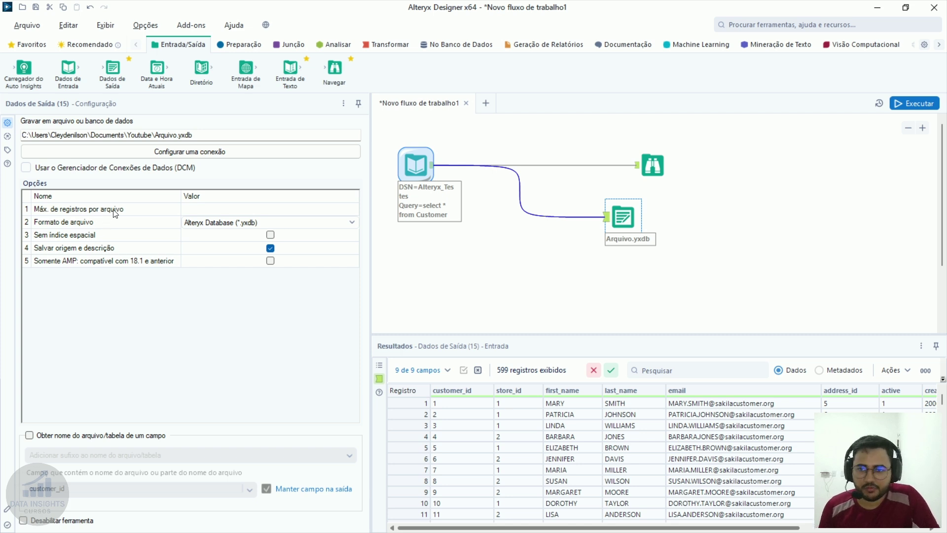
Enable Obter nome do arquivo/tabela de um campo with the mode Alterar todo o caminho do arquivo
click(141, 436)
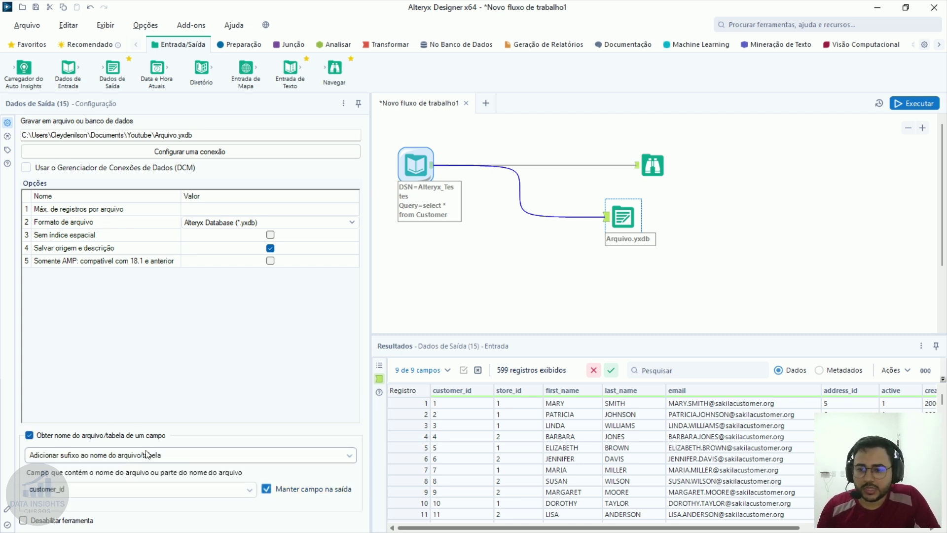
click(115, 456)
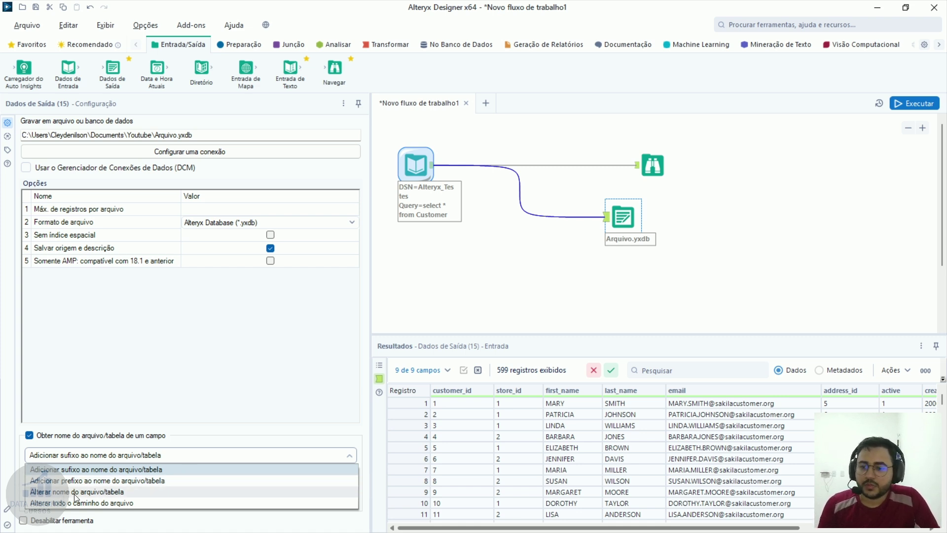
click(121, 502)
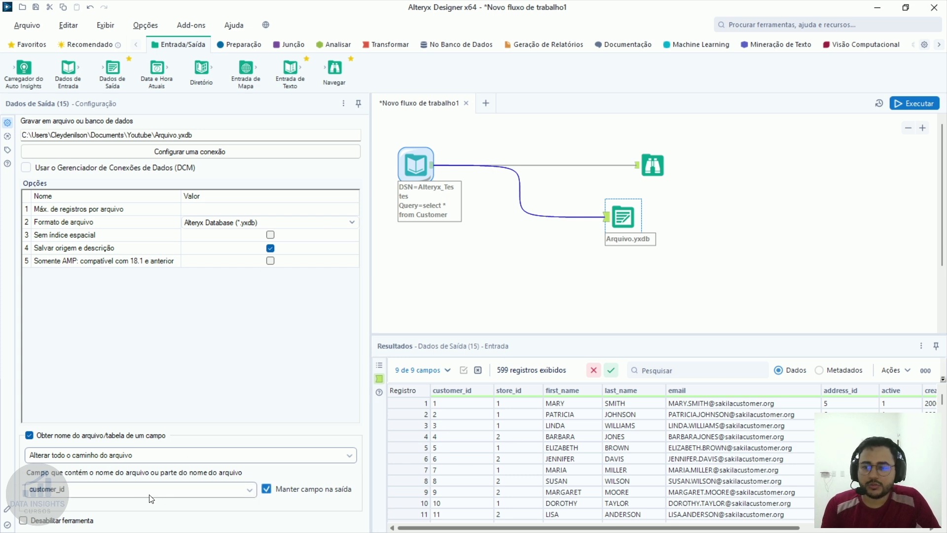
Examine the incoming customer columns and rows, from customer_id and first_name across to last_update, as possible file name fields
drag(482, 410, 529, 483)
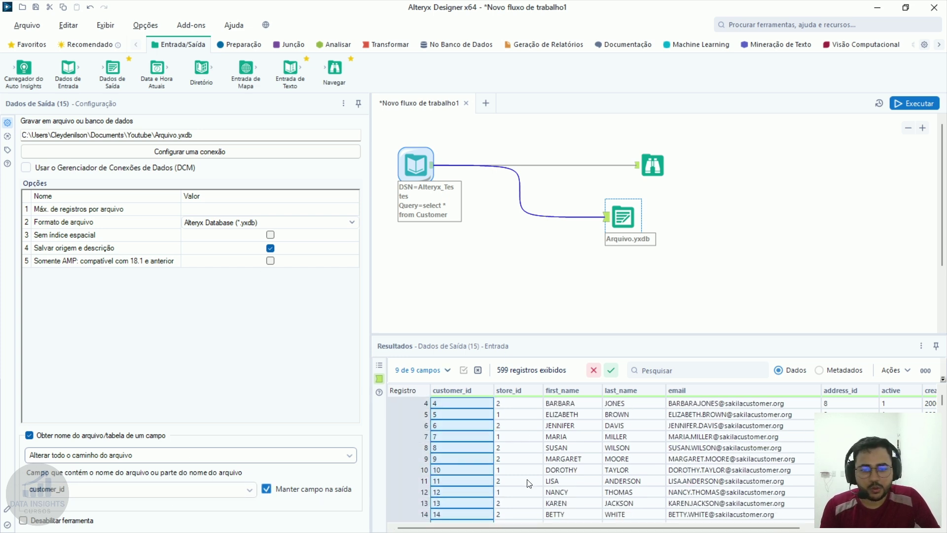
drag(540, 523, 582, 521)
click(506, 425)
scroll(506, 425, up, 3)
drag(508, 403, 511, 531)
scroll(725, 480, down, 13)
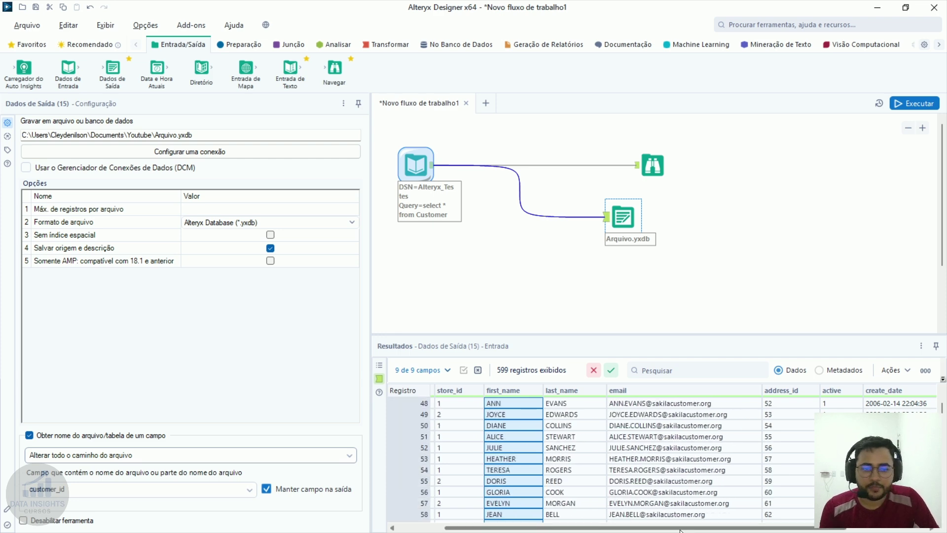
scroll(724, 481, right, 3)
click(804, 403)
scroll(800, 462, up, 3)
scroll(800, 463, up, 13)
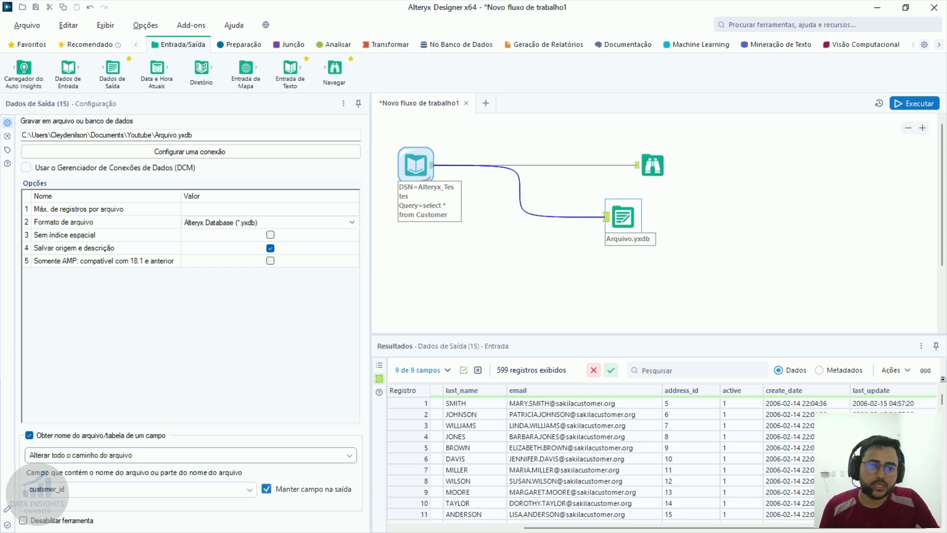
drag(409, 436, 355, 499)
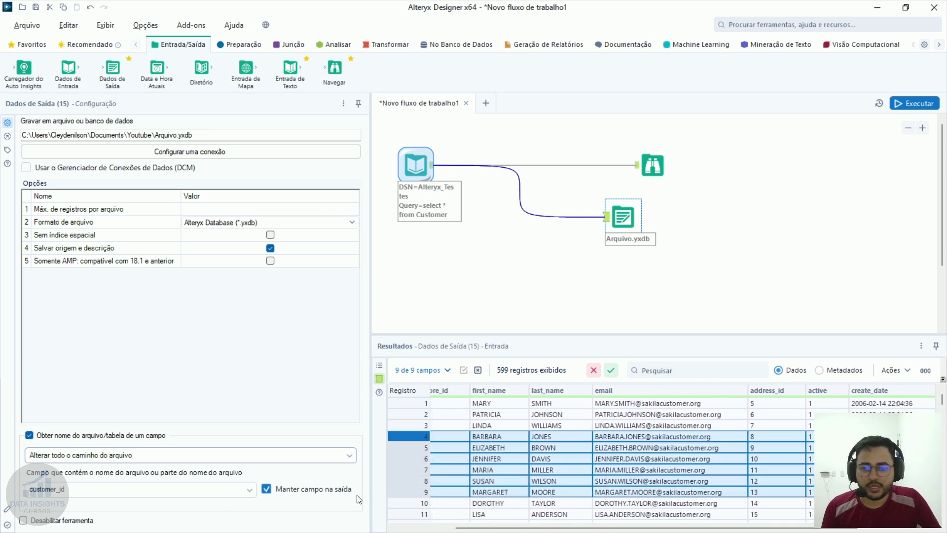
Turn off Manter campo na saída, restore Adicionar sufixo ao nome do arquivo/tabela, and disable taking the file name from a field
click(232, 489)
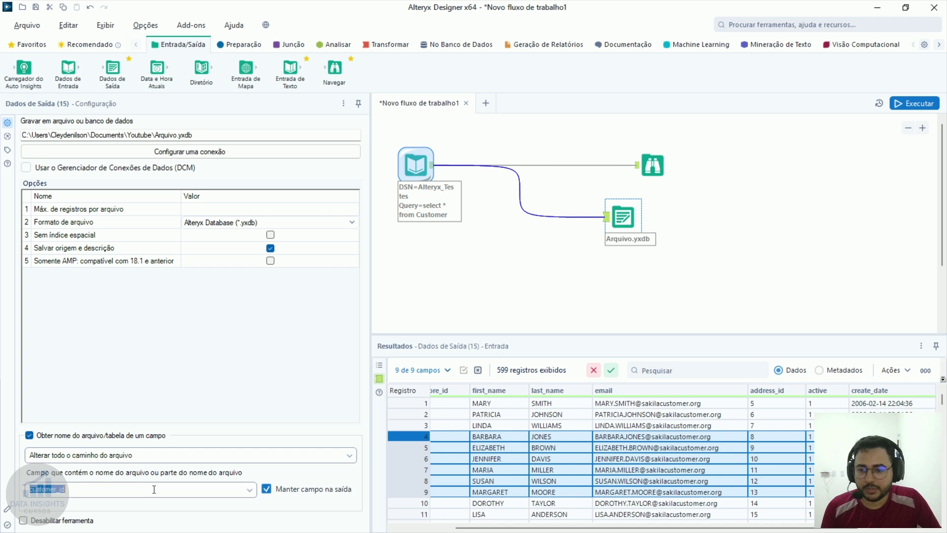
click(267, 489)
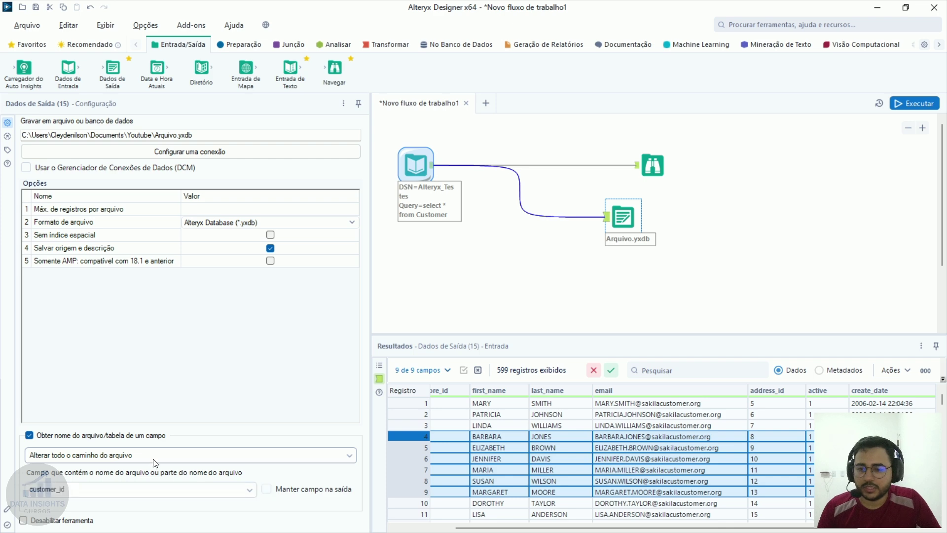
click(154, 457)
click(120, 472)
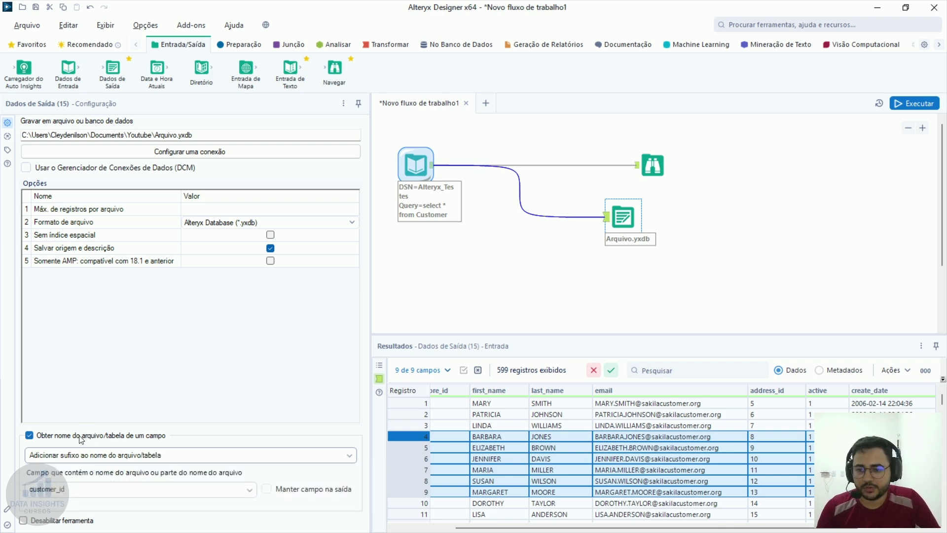
click(85, 437)
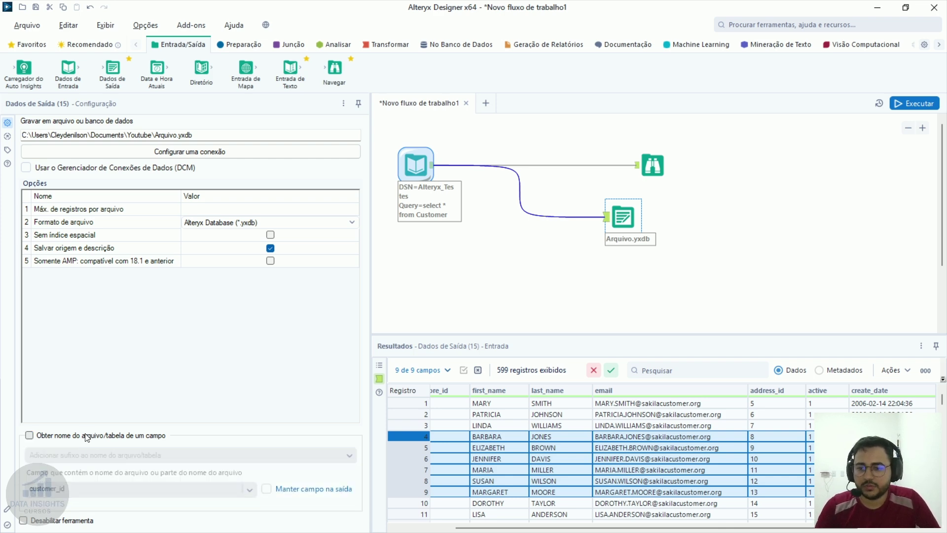
Run the workflow to write the customer records to Arquivo.yxdb
click(778, 282)
key(ctrl+r)
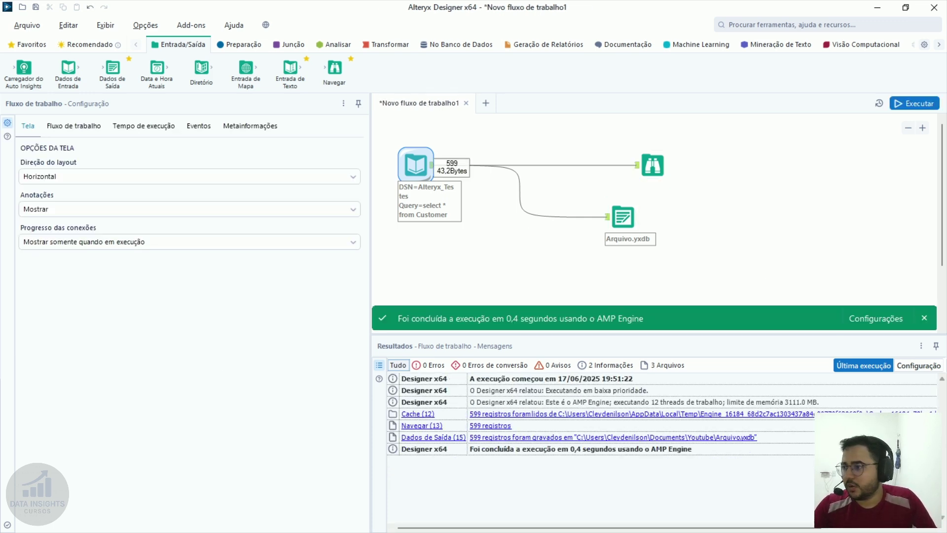
Switch to File Explorer and open Arquivo.yxdb from the Youtube folder
key(alt+Tab)
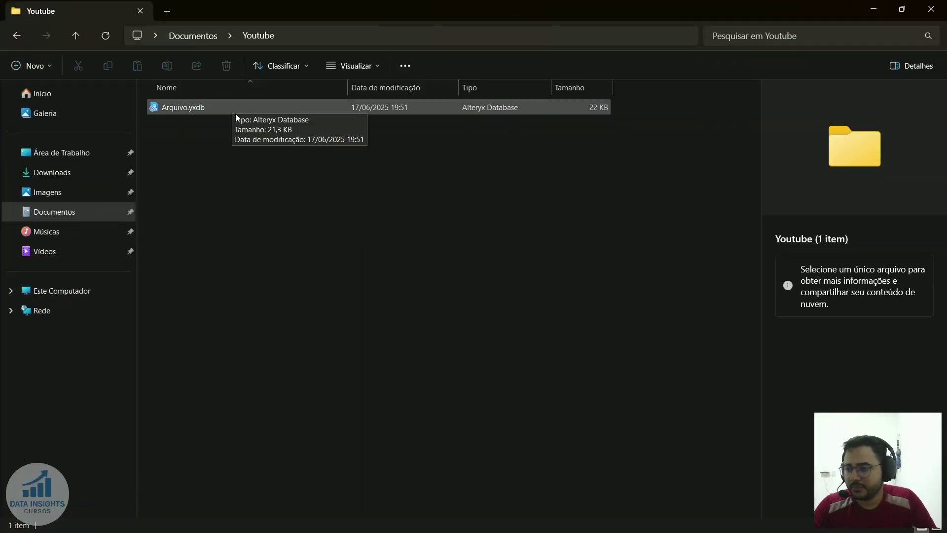
click(236, 116)
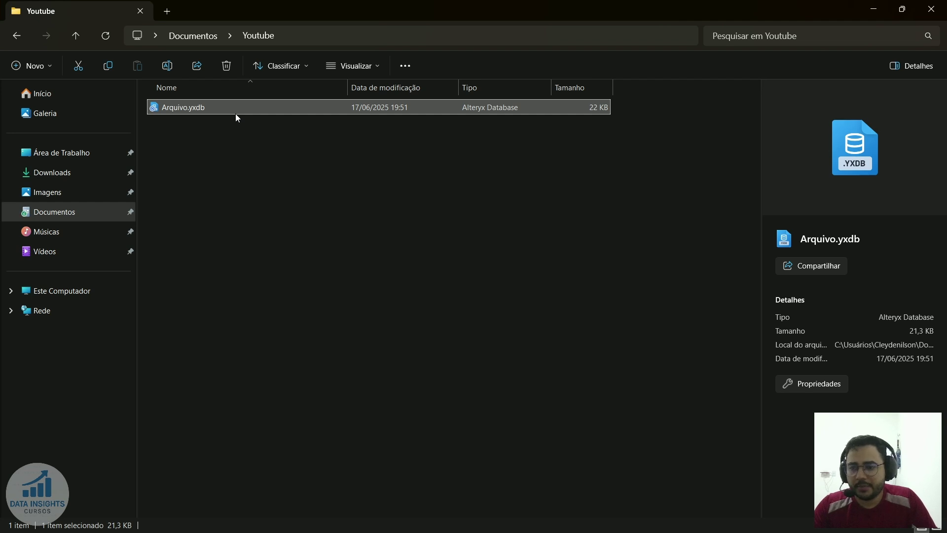
double_click(236, 117)
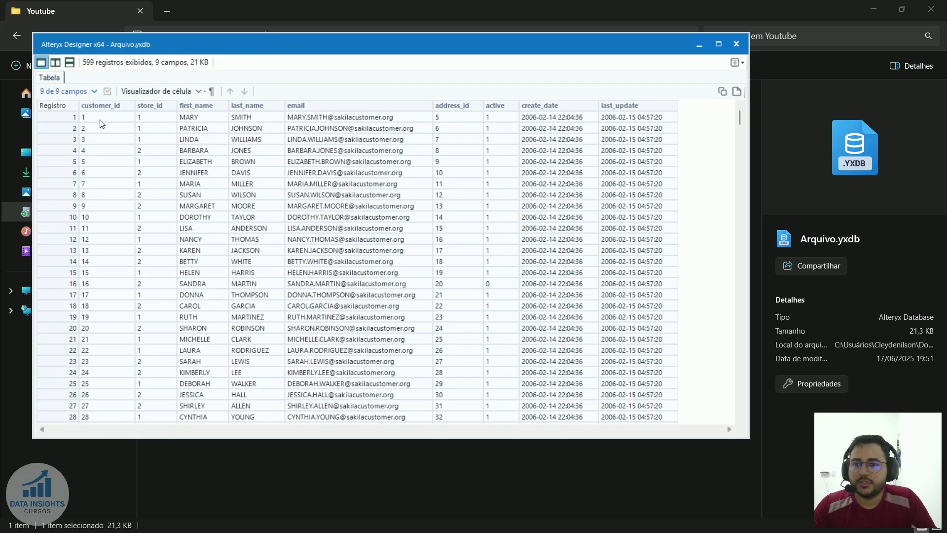
Examine the customer records saved in Arquivo.yxdb, close the file viewer and return to Alteryx Designer
drag(102, 122, 621, 397)
scroll(538, 297, down, 8)
scroll(538, 297, down, 13)
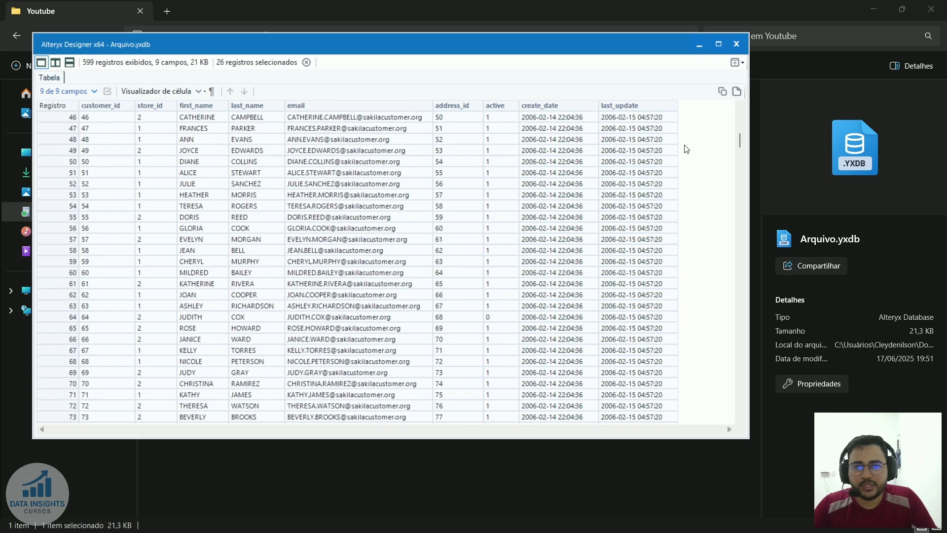
click(736, 44)
click(871, 10)
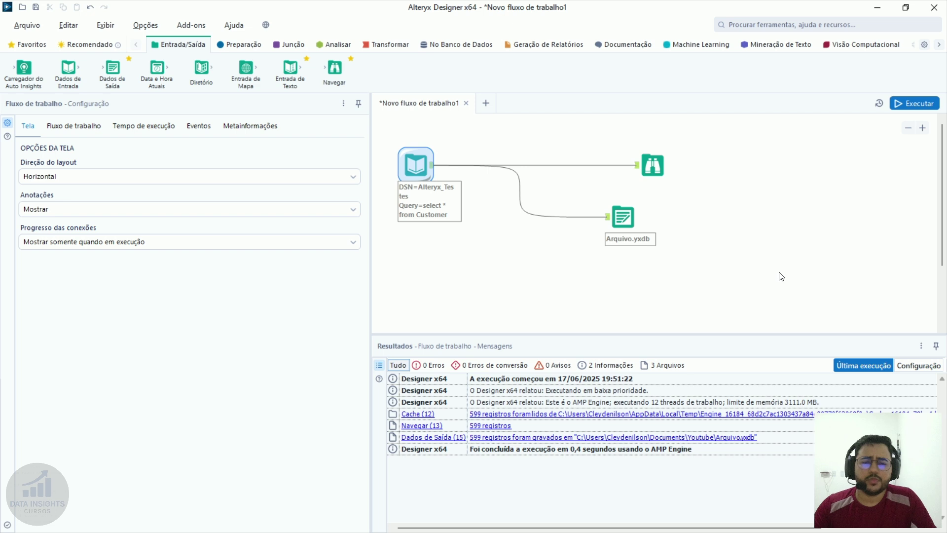
Select the Dados de Entrada, Navegar and Dados de Saída tools together with their connections on the canvas
drag(777, 273, 386, 119)
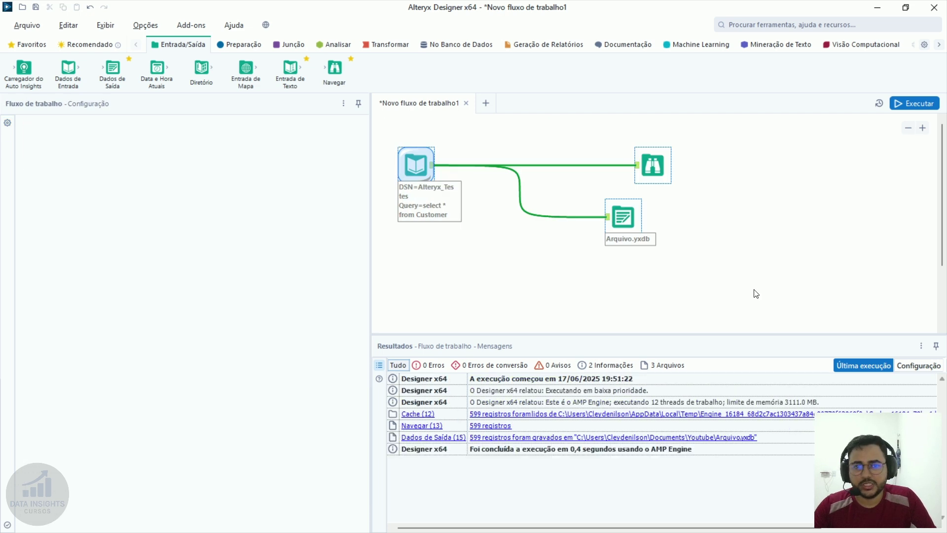
click(737, 297)
drag(710, 293, 375, 115)
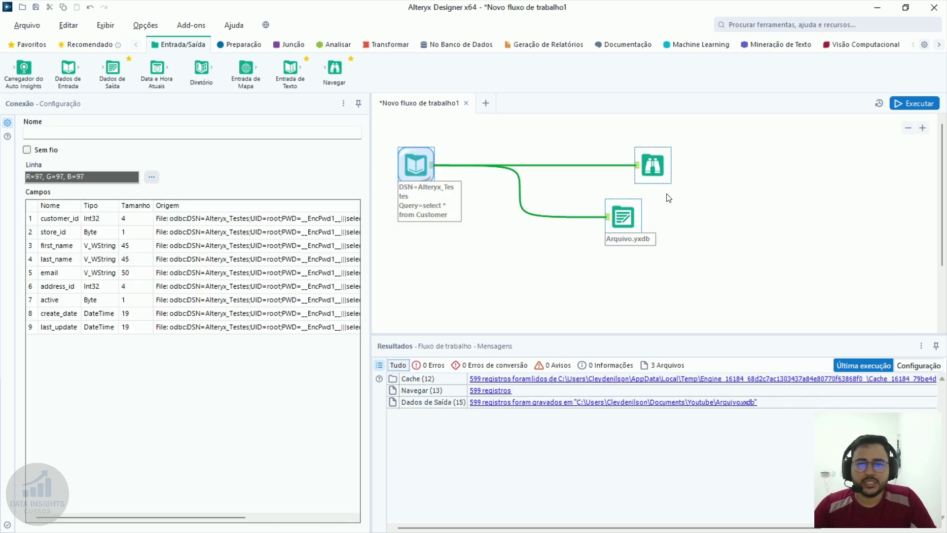